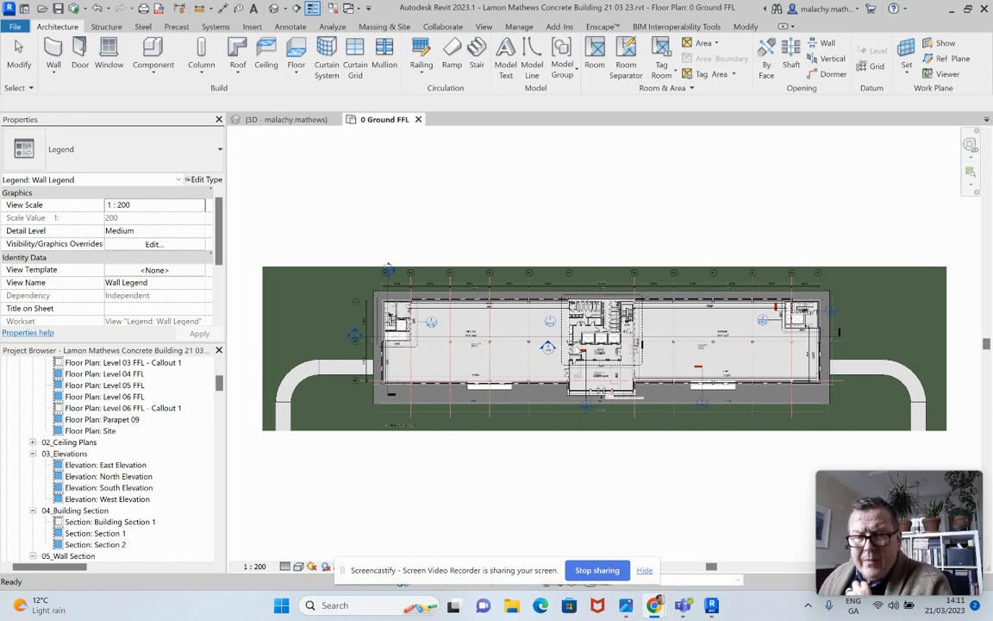
Temporarily hide the imported S2P2-TDS-ZZ-GF-M2-A-1002.dwg drawing in the ground floor plan
scroll(640, 333, "up", 6)
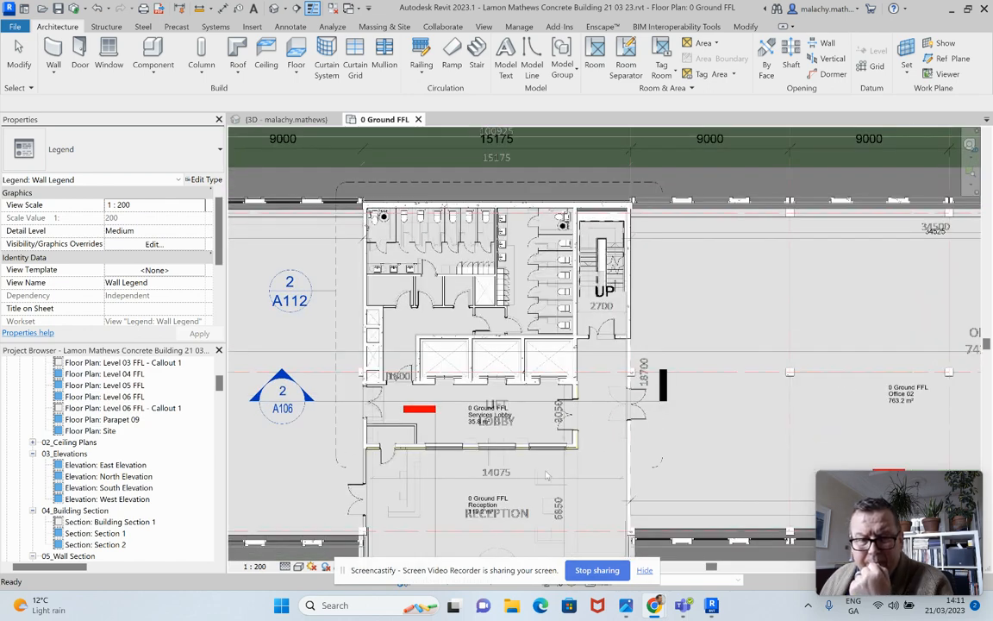
left_click(468, 462)
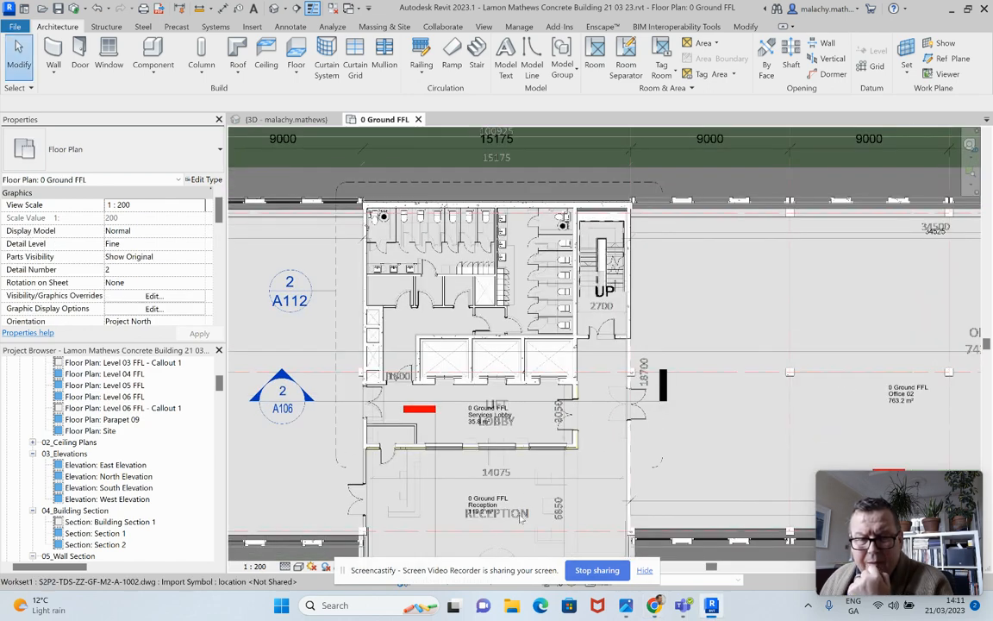
left_click_drag(524, 570, 239, 548)
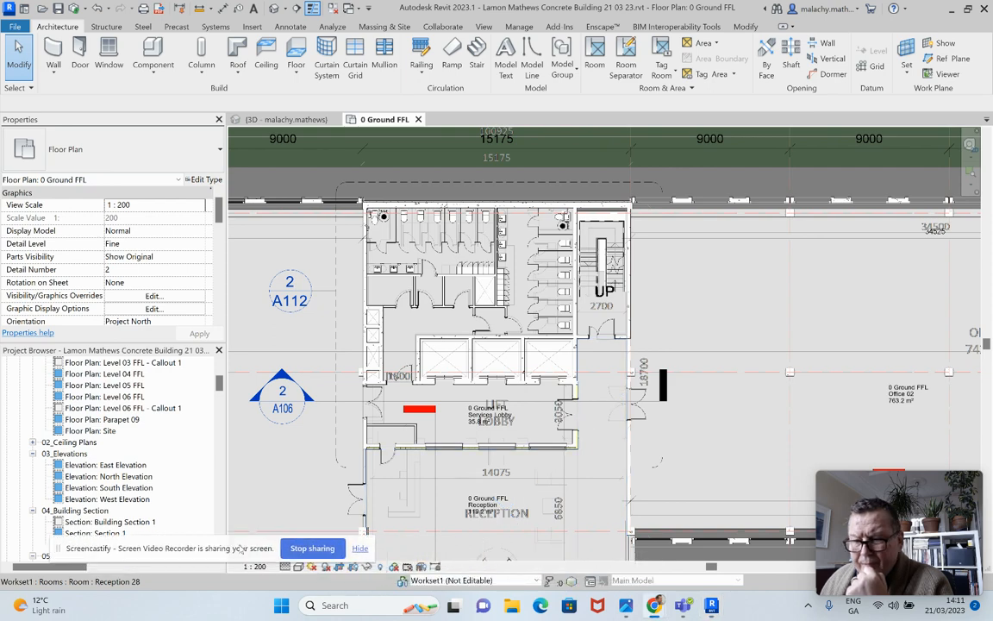
left_click(526, 516)
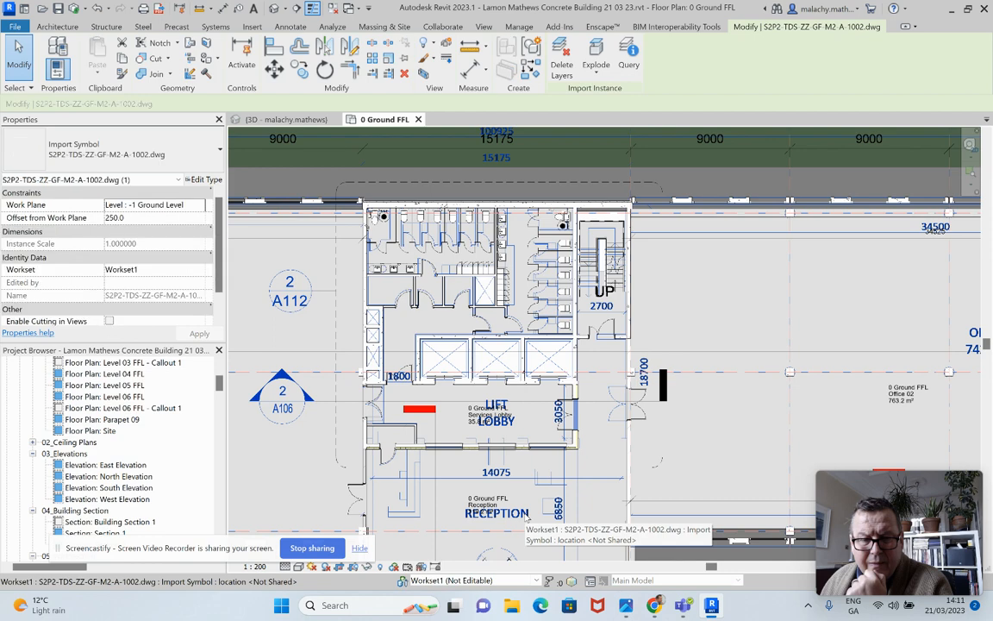
left_click(366, 566)
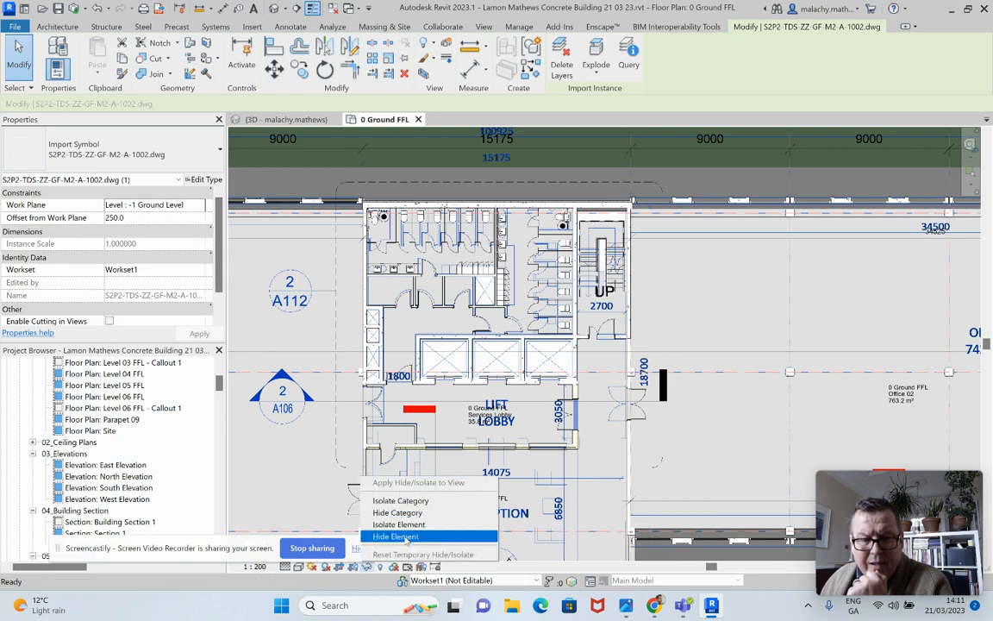
left_click(402, 536)
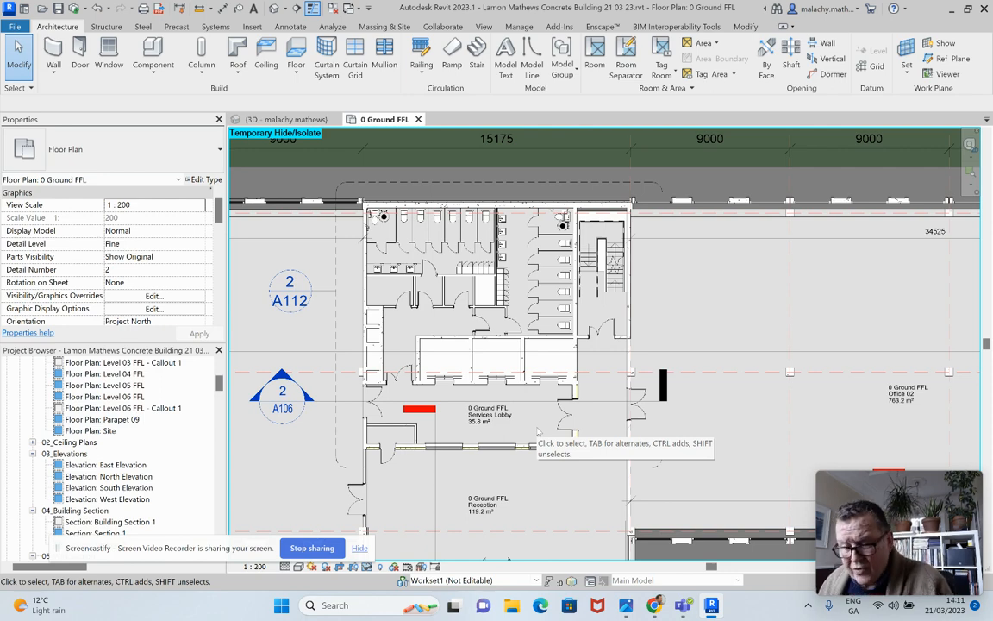
Review the imported categories in the plan's visibility/graphic overrides, widening the Visibility column to read the full names
key("v")
key("v")
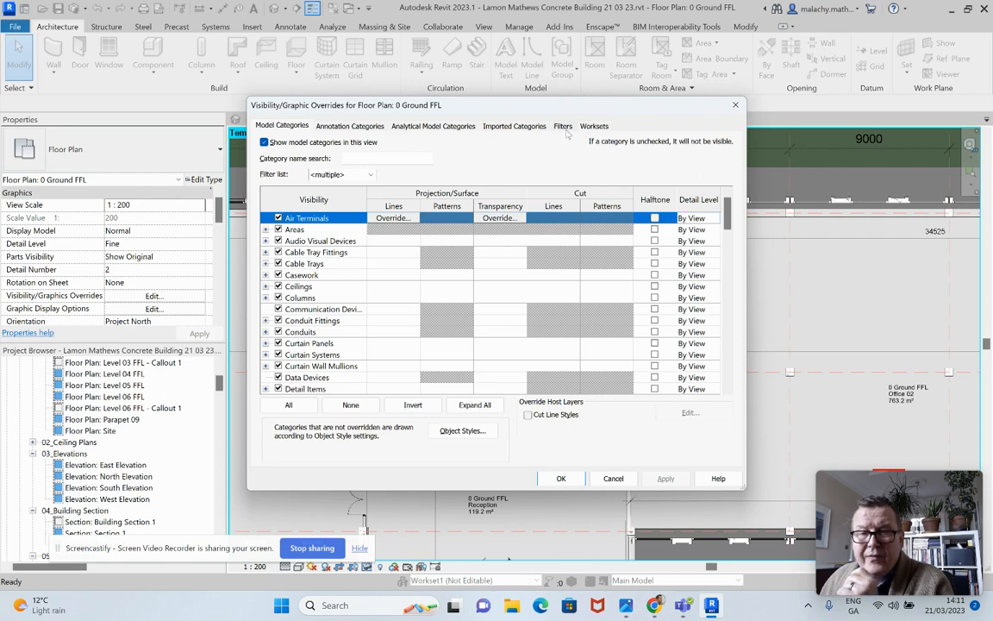
left_click(515, 125)
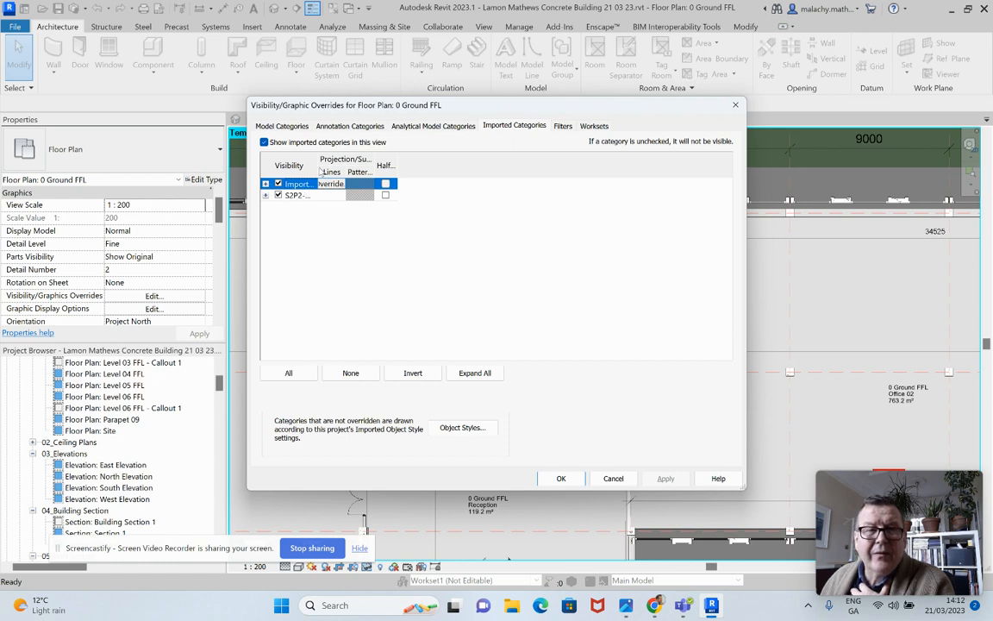
left_click_drag(318, 166, 407, 166)
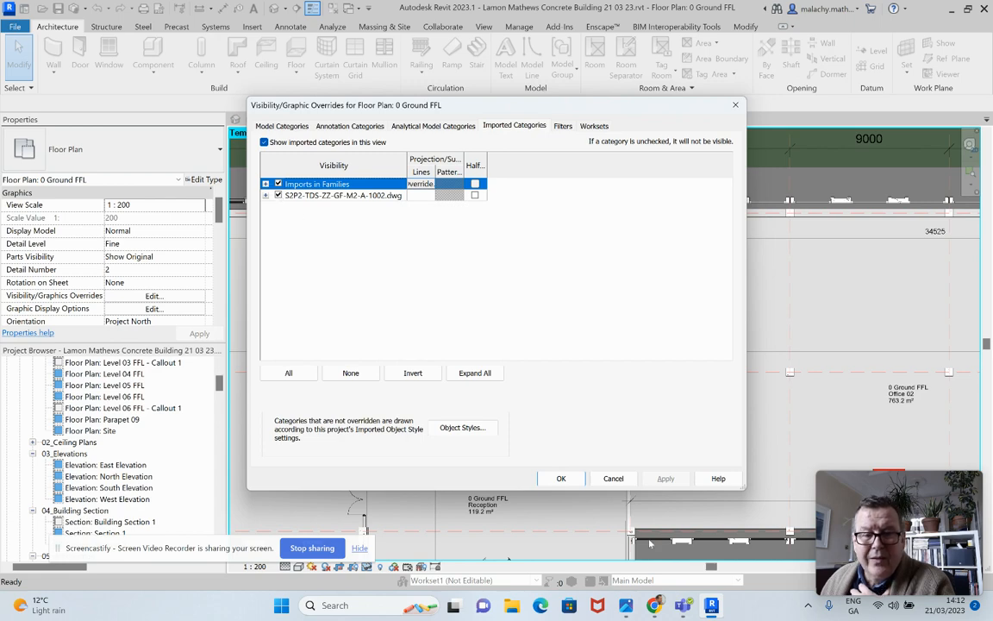
left_click(562, 479)
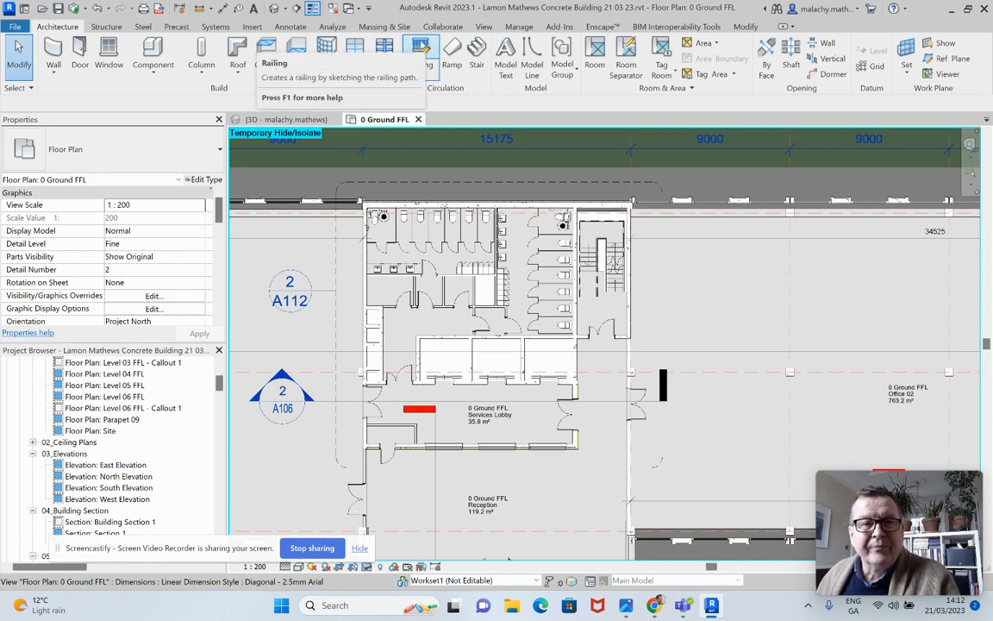
Tag the wall beside the stair core with the multi-category tag type AT MC Construction Description_Type Mark, with a leader
left_click(277, 28)
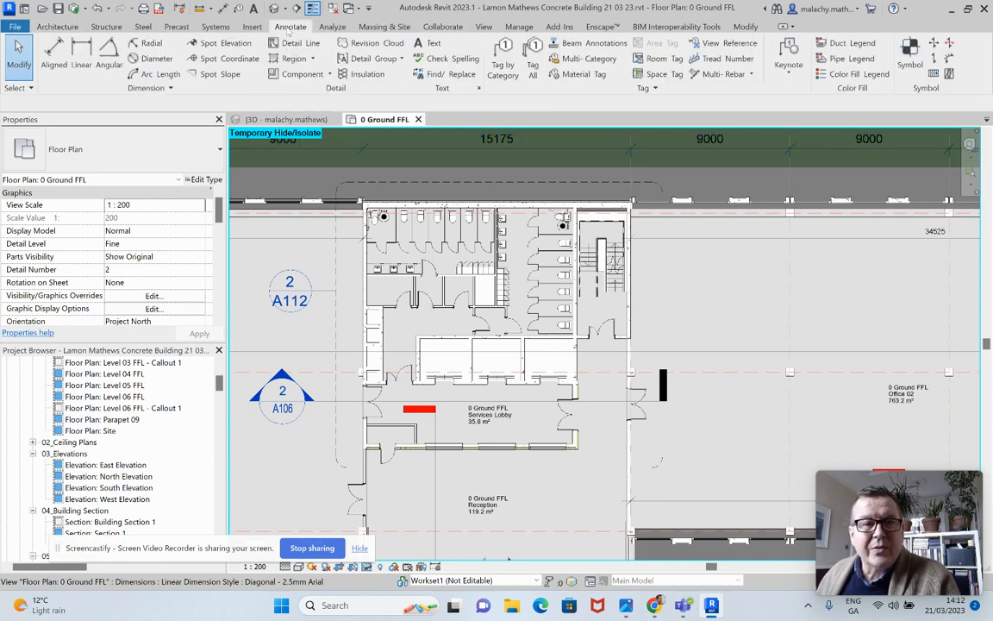
left_click(604, 59)
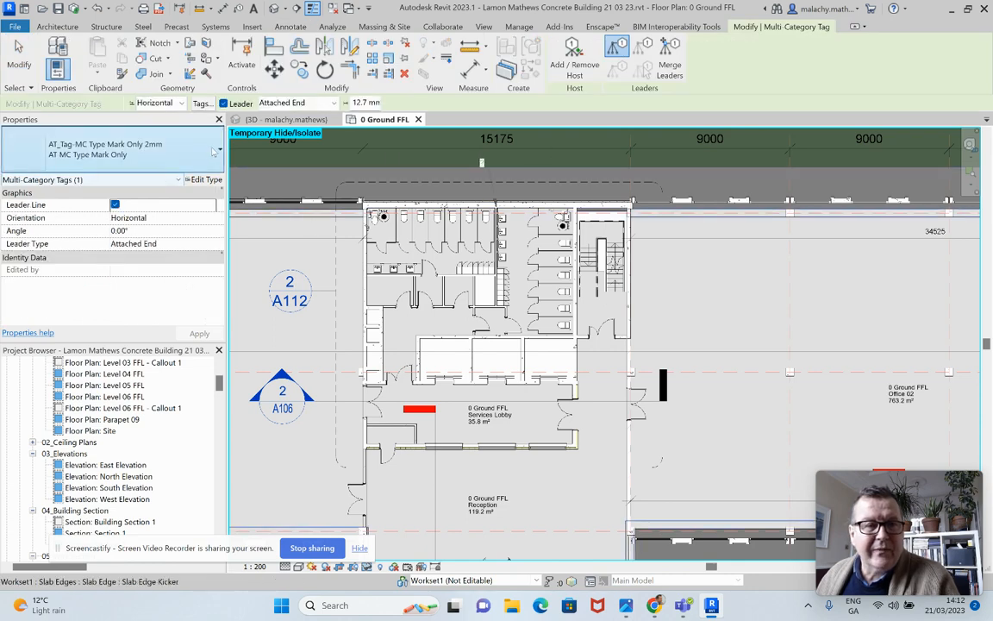
left_click(210, 151)
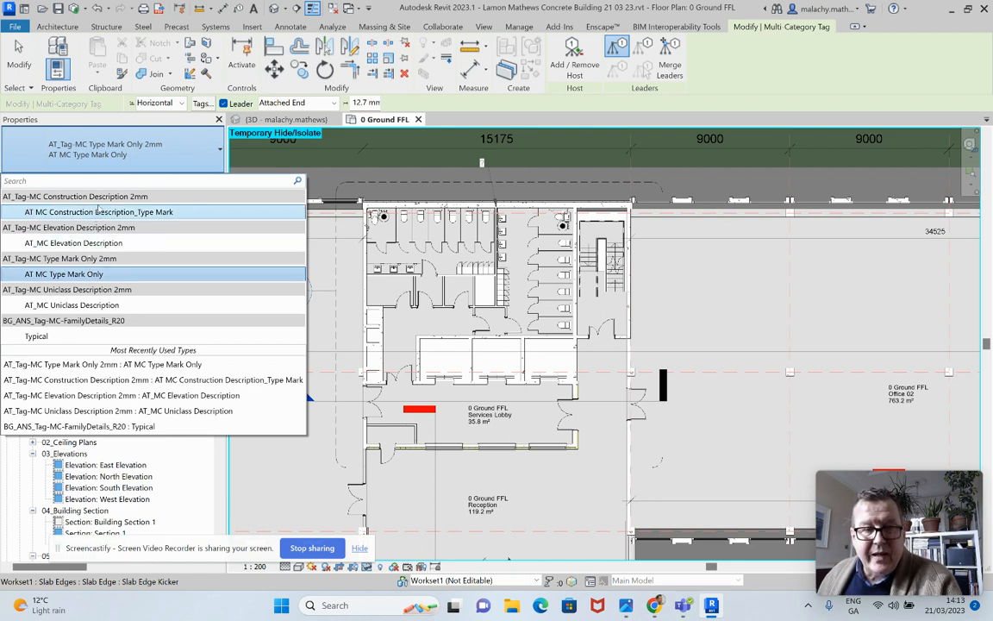
left_click(125, 211)
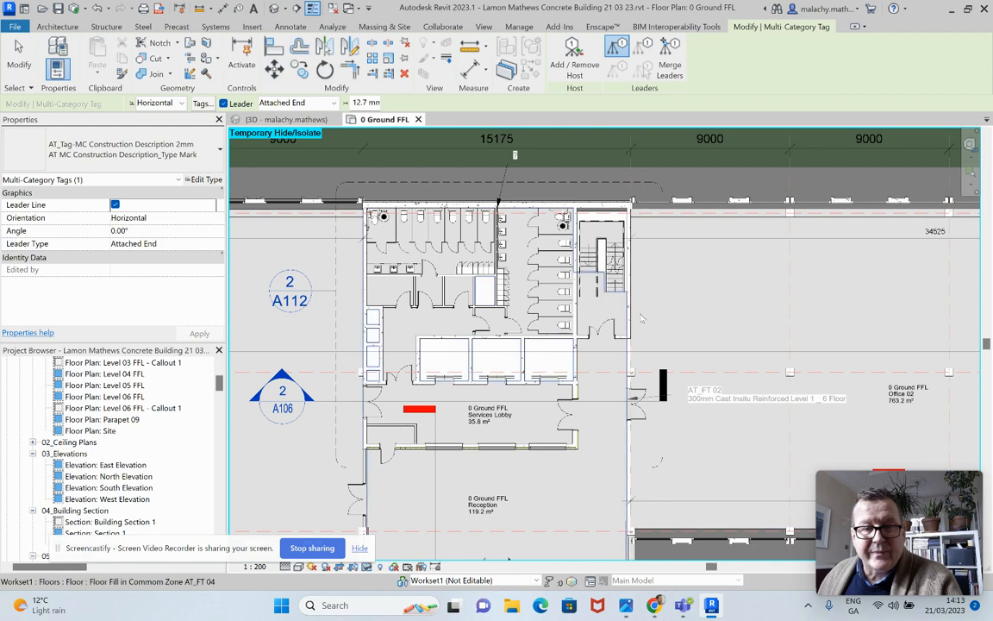
scroll(688, 305, "up", 5)
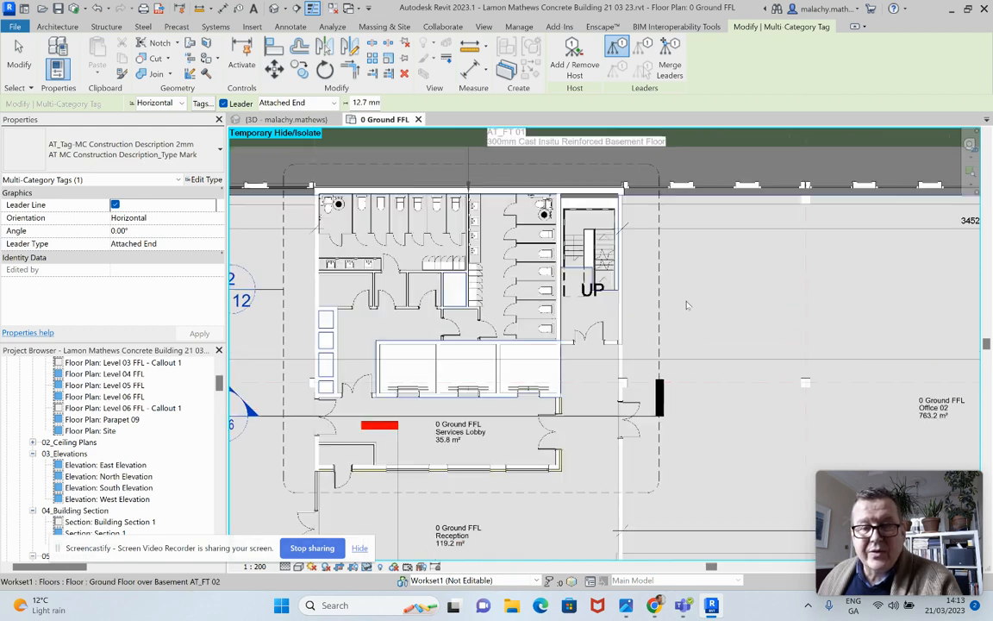
left_click(577, 295)
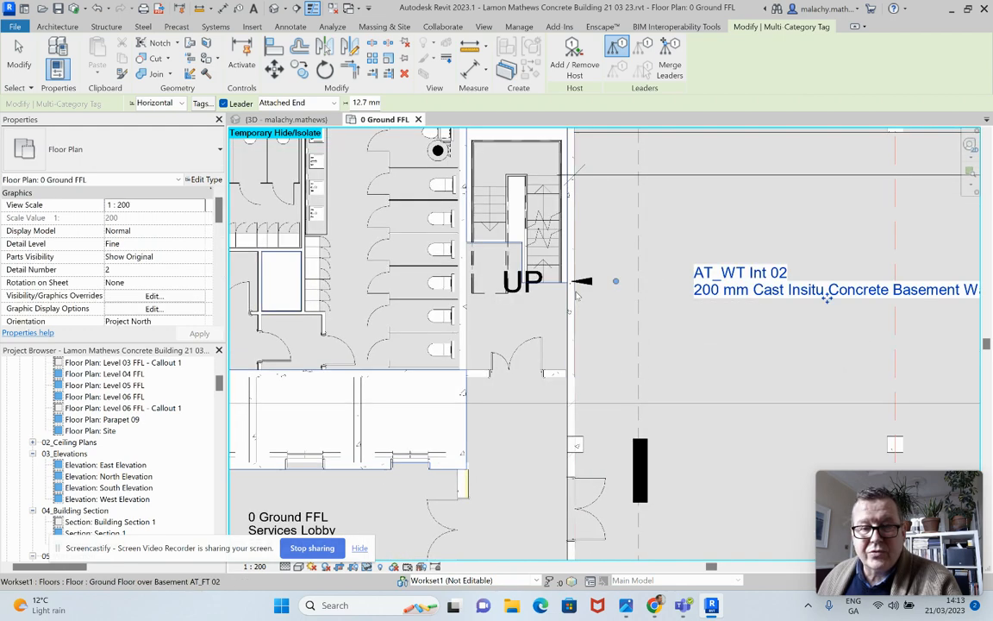
key("Escape")
key("Escape")
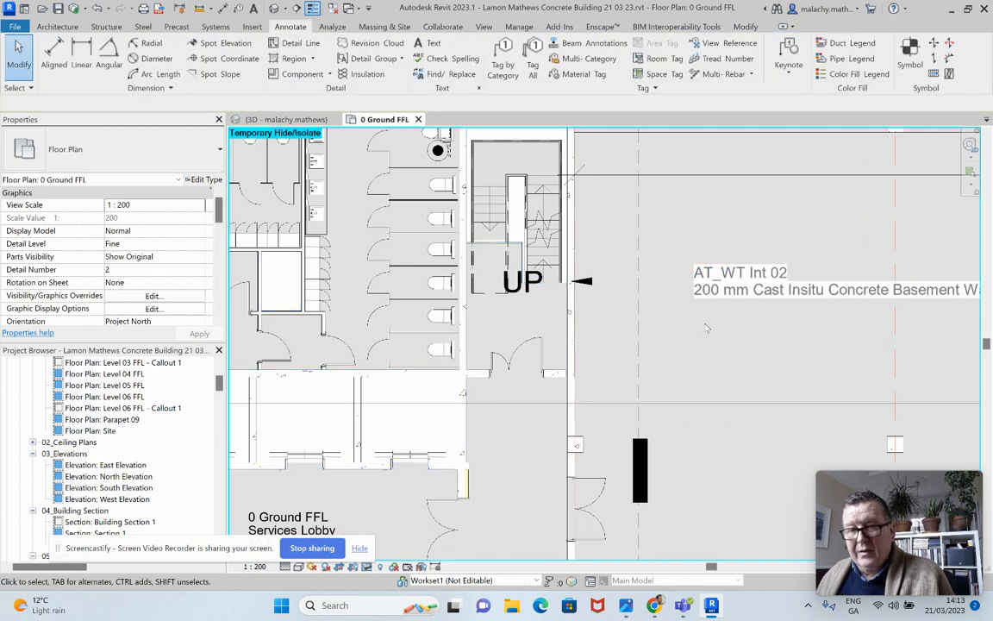
Inspect the Description and Type Mark values in the tagged stair wall's type properties
scroll(690, 323, "down", 5)
scroll(673, 321, "up", 4)
scroll(669, 321, "up", 1)
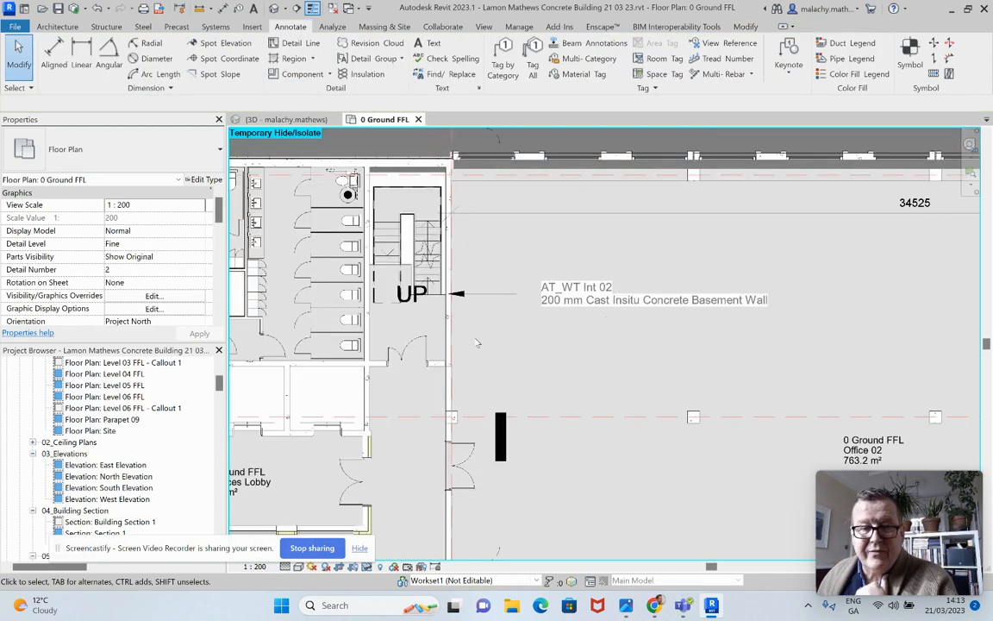
left_click(447, 336)
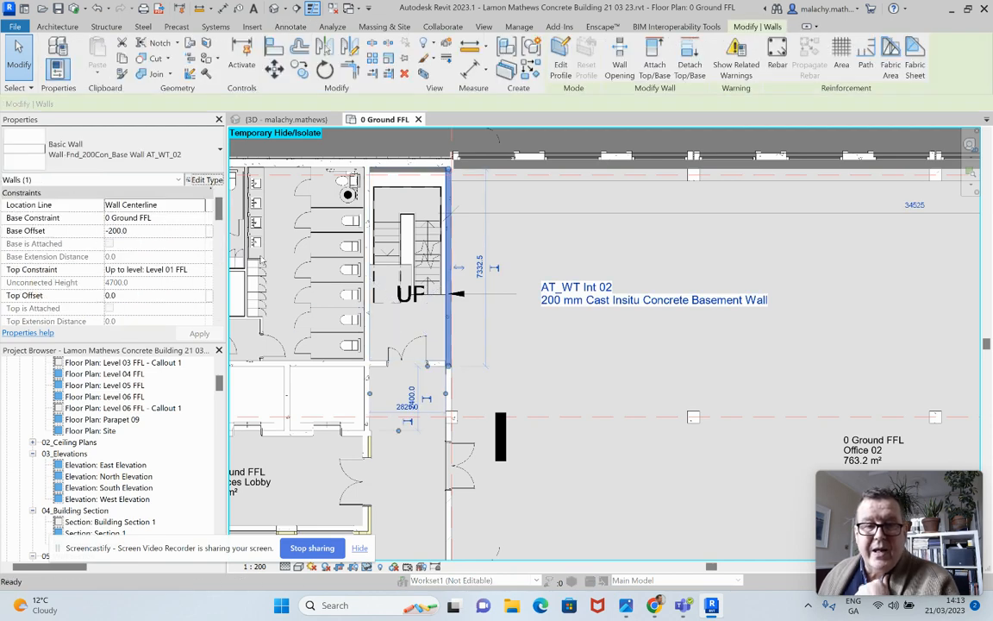
left_click(207, 180)
scroll(483, 359, "down", 3)
scroll(484, 358, "down", 4)
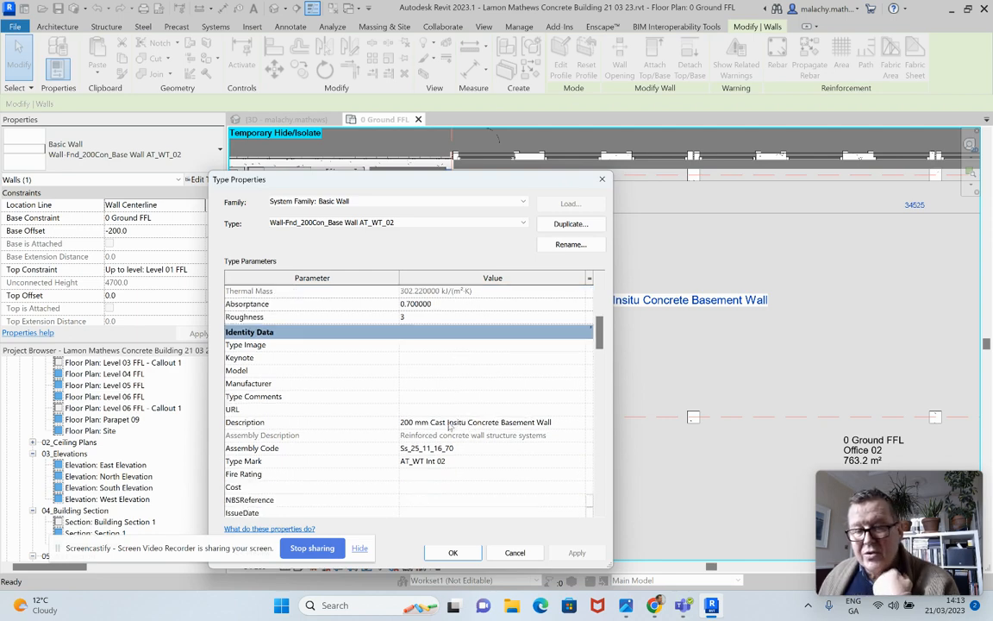
left_click(532, 424)
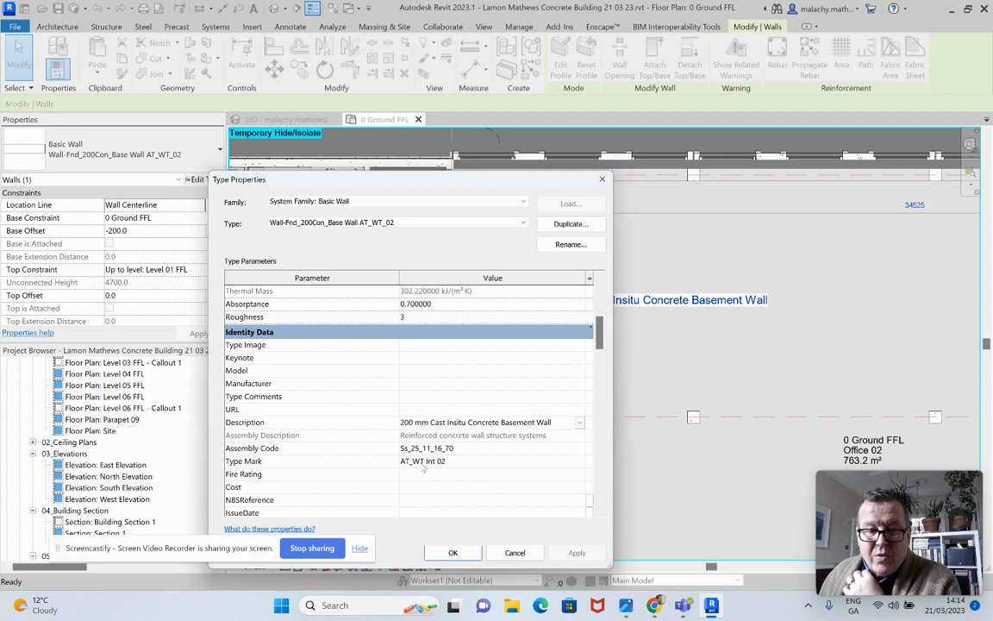
left_click(453, 552)
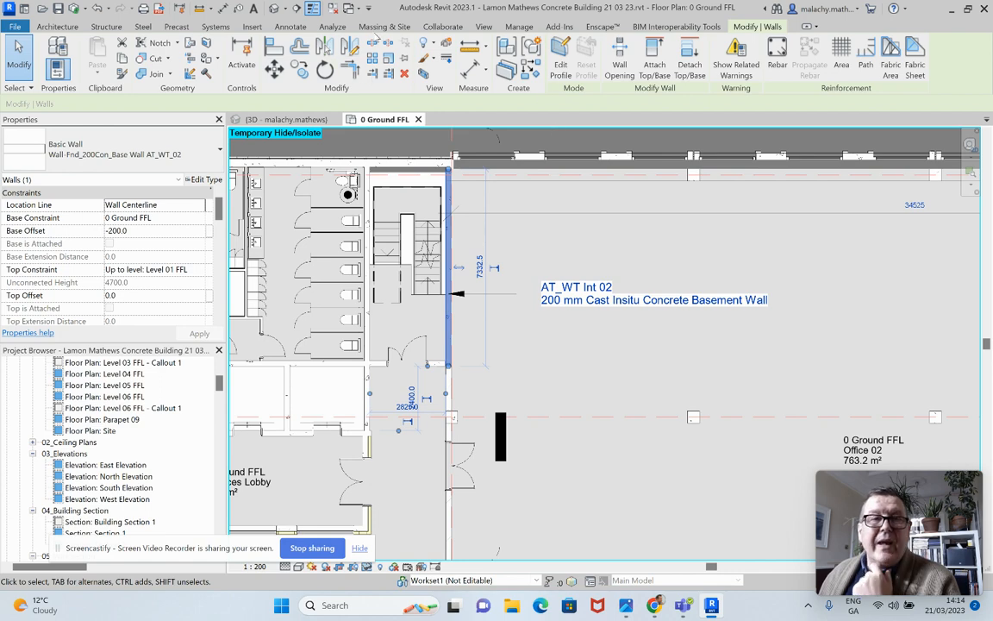
Add a multi-category tag of type AT MC Type Mark Only to the same stair wall, placing its text below the description tag
left_click(289, 26)
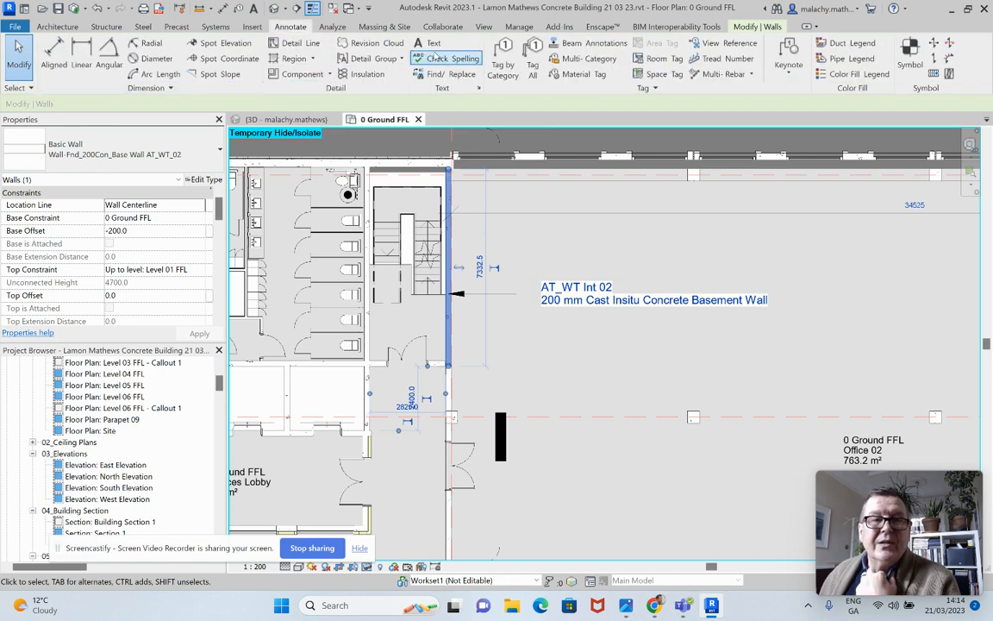
left_click(589, 59)
left_click(195, 165)
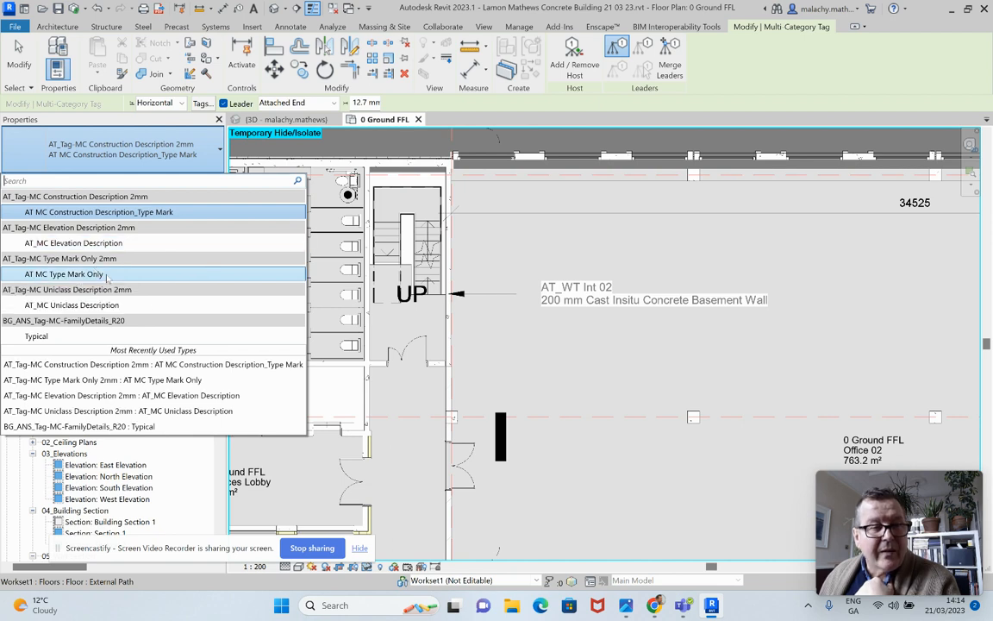
left_click(106, 274)
left_click(455, 343)
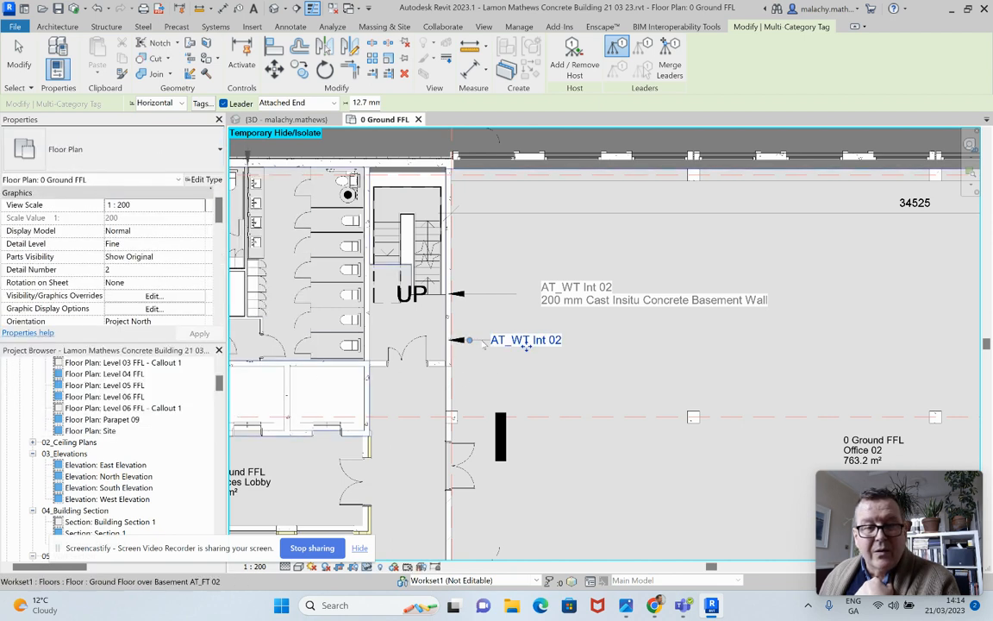
left_click_drag(526, 347, 590, 342)
key("Escape")
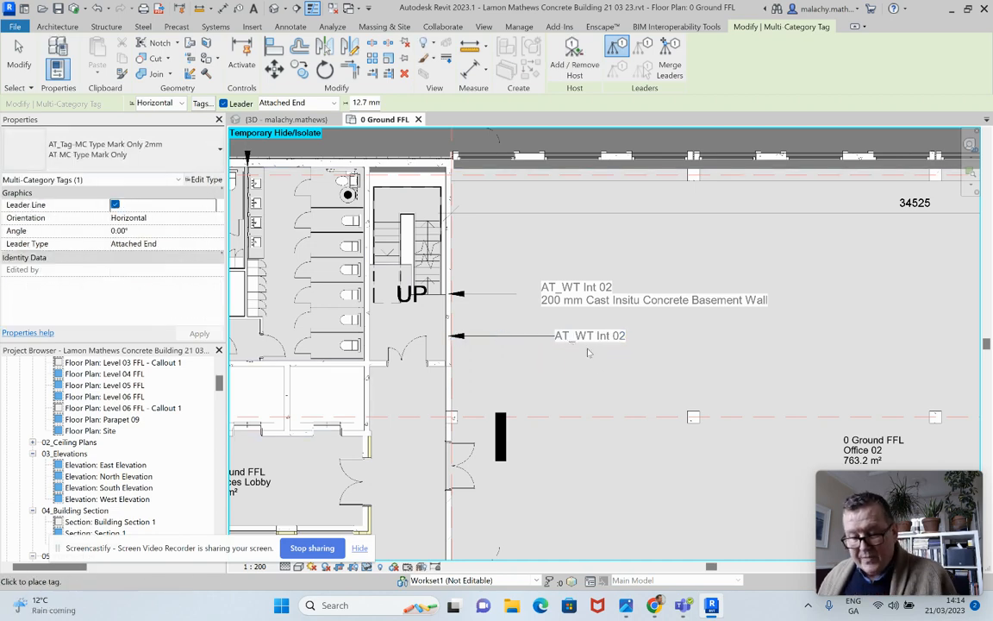
key("Escape")
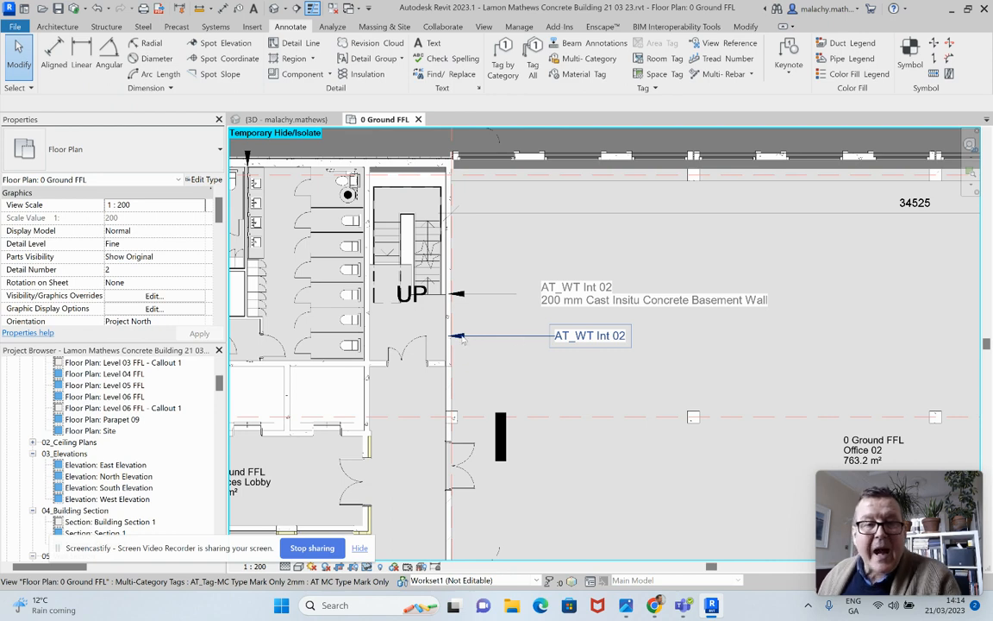
Check the leader arrowhead setting in the type properties of the type-mark-only tag
left_click(590, 342)
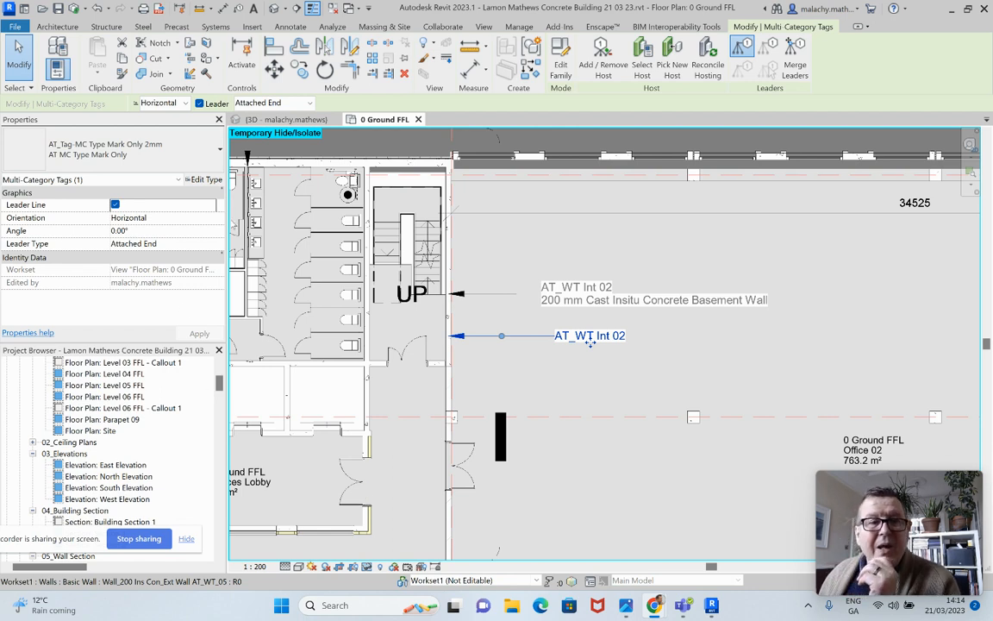
left_click(205, 179)
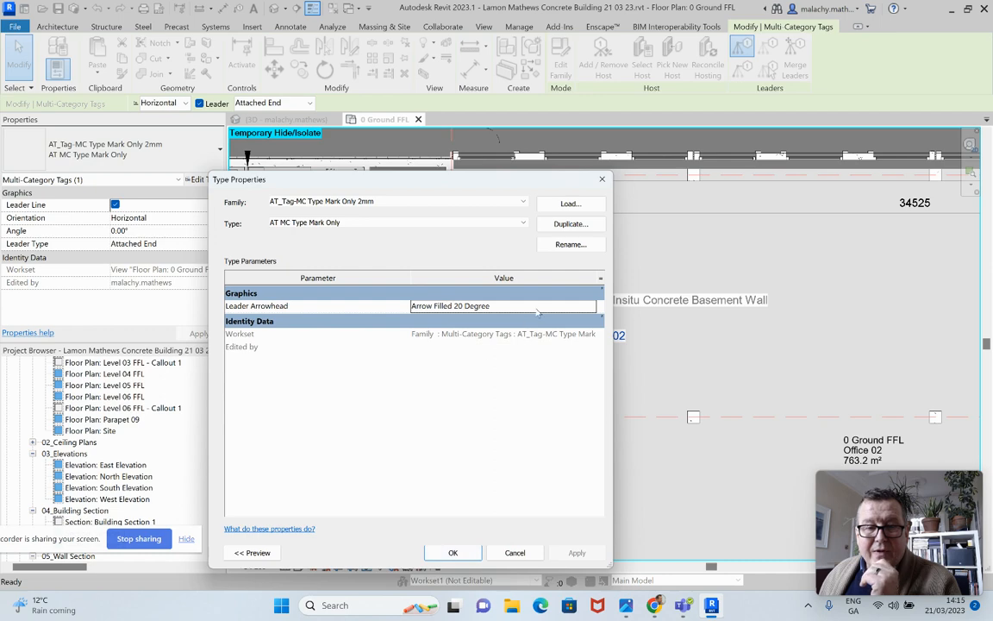
left_click(453, 553)
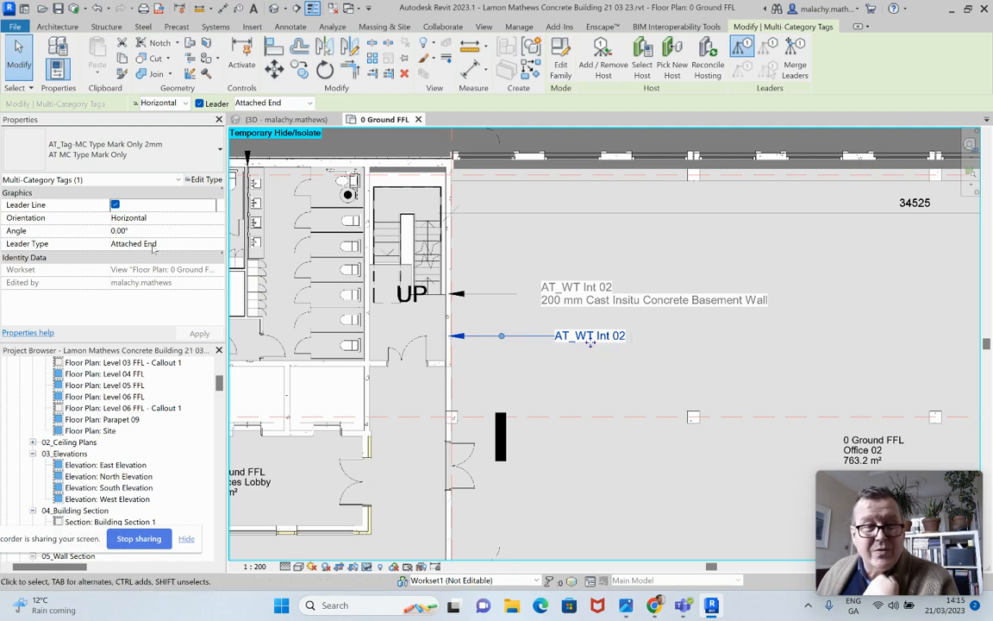
Set the type-mark-only tag's leader type to Free End, shift its arrow down the wall and bend the leader at an elbow
left_click(197, 245)
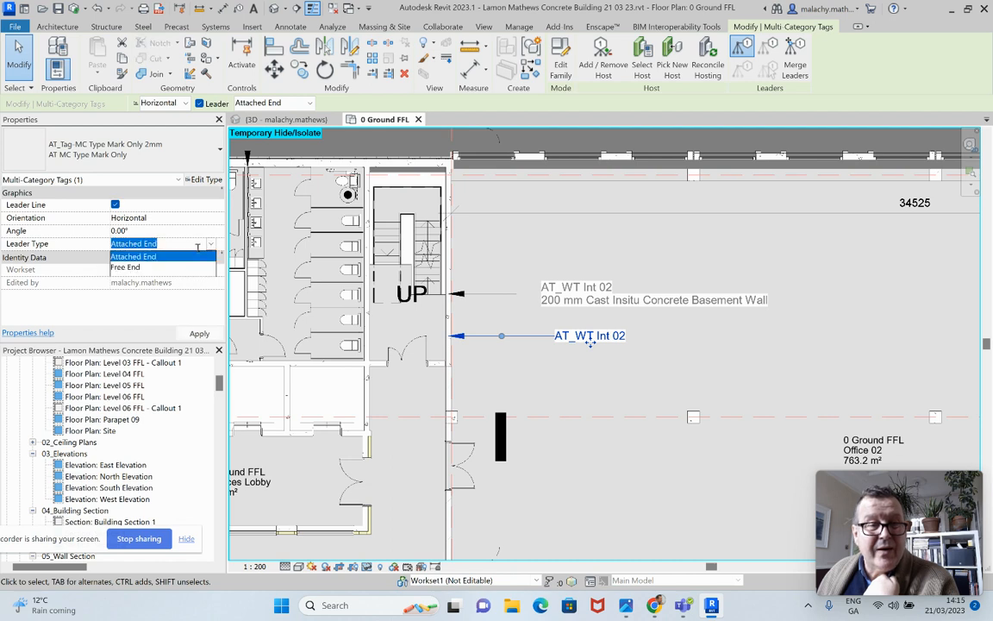
left_click(138, 268)
left_click(196, 334)
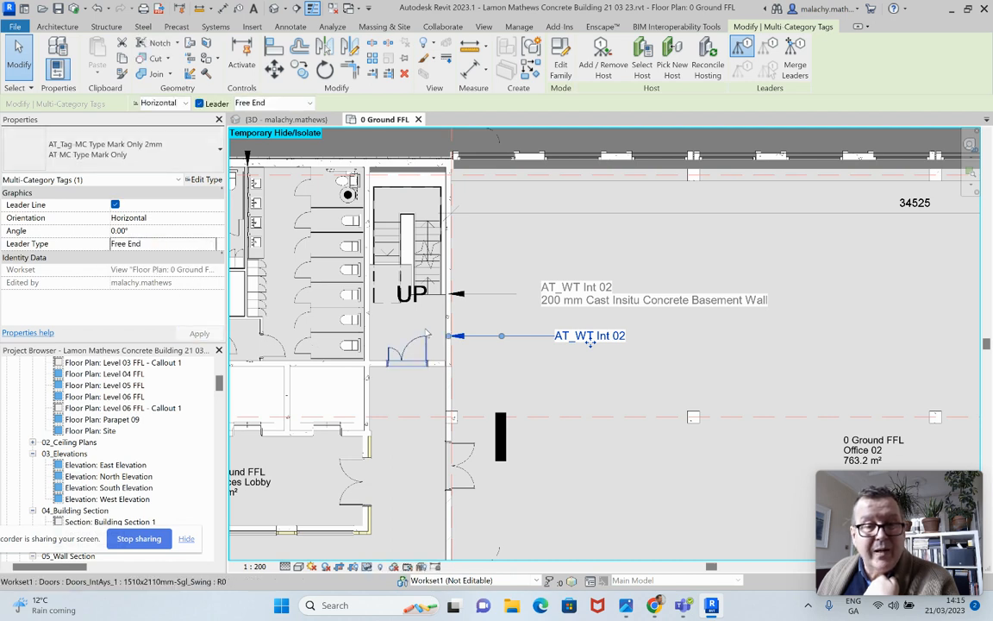
left_click_drag(450, 335, 449, 357)
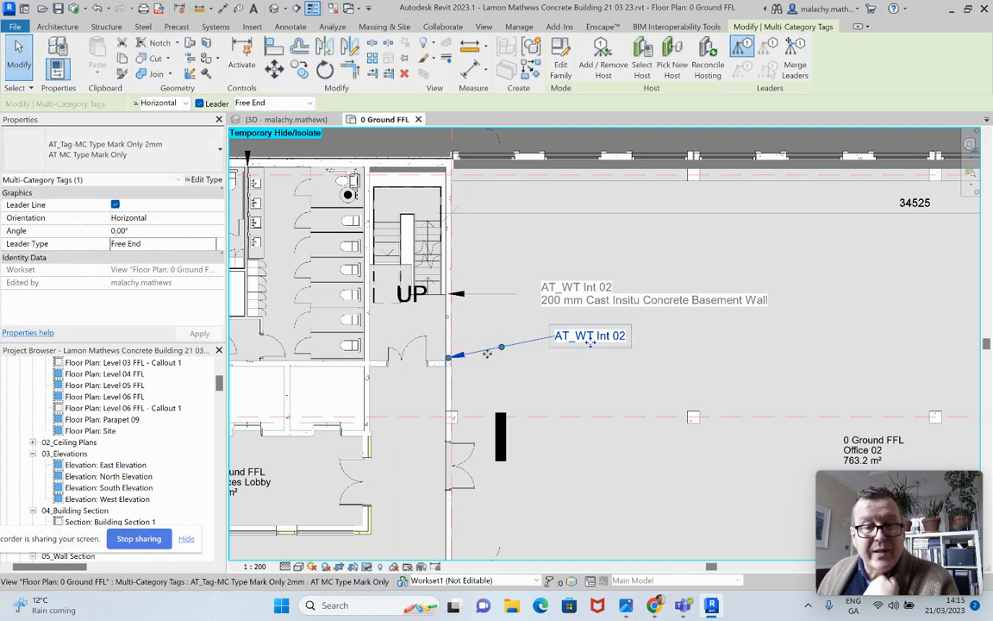
left_click_drag(508, 342, 519, 333)
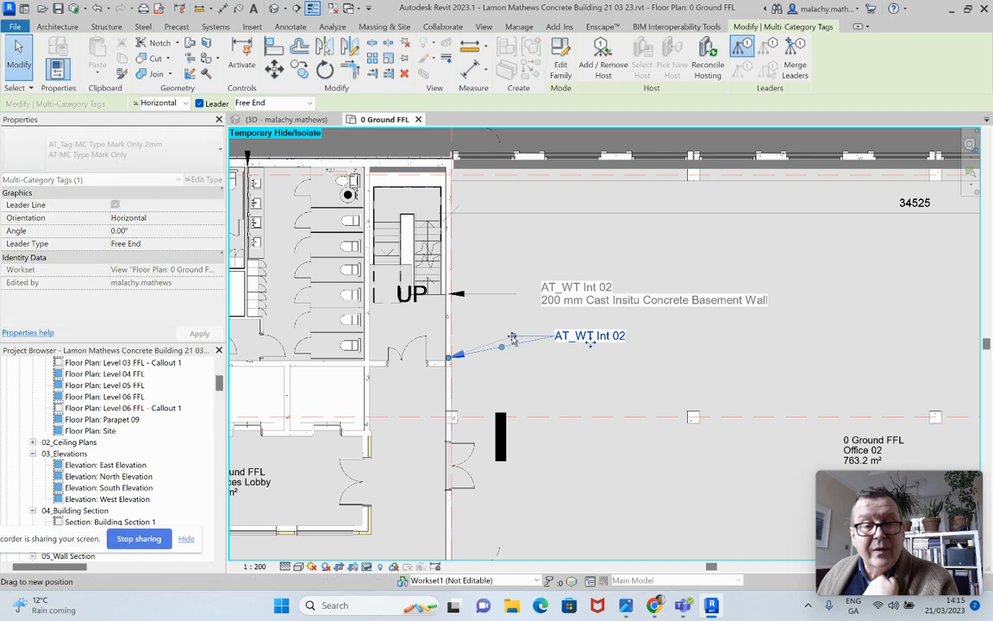
left_click(536, 362)
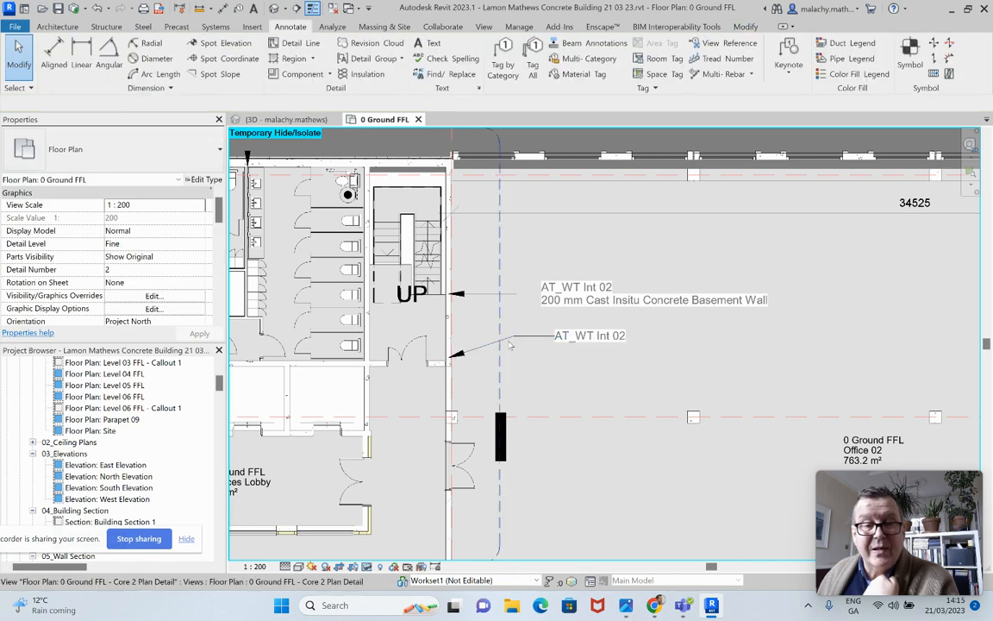
Set the leader type of the stair wall's construction description tag to Free End and try adjusting its elbow
left_click(514, 299)
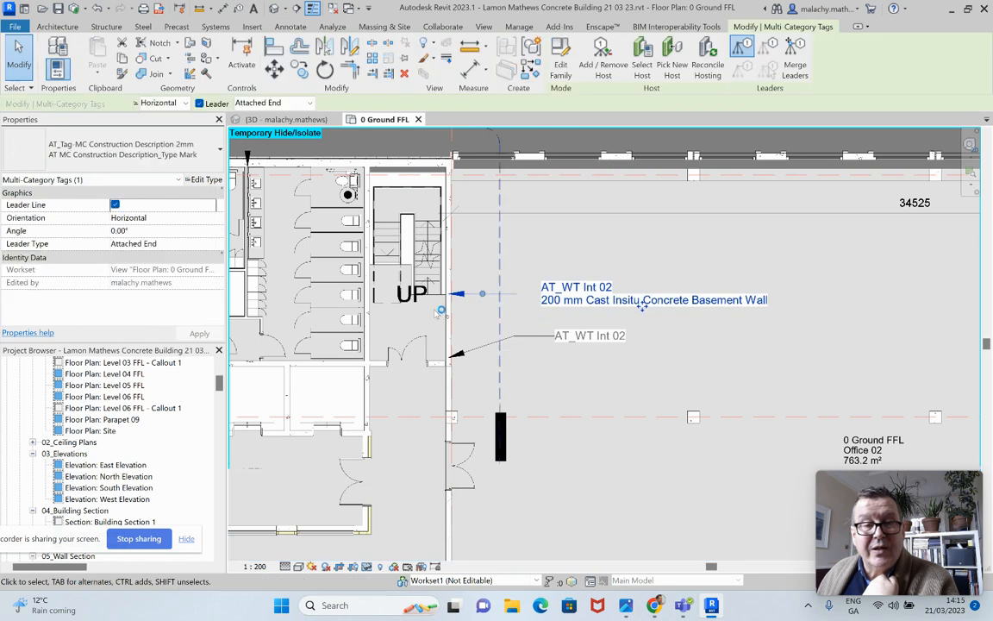
left_click(212, 247)
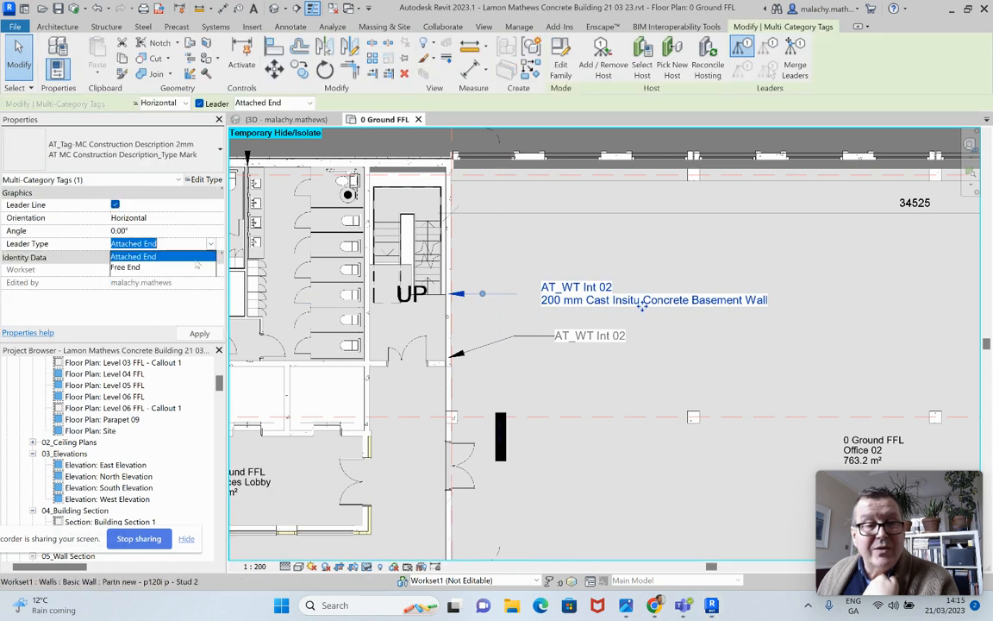
left_click(164, 269)
left_click(200, 335)
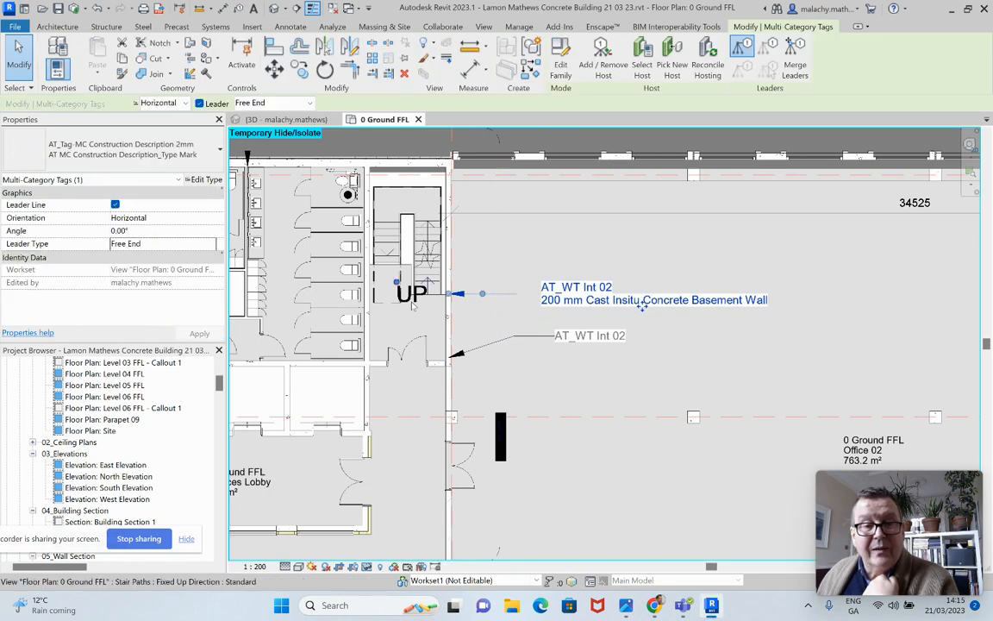
mouse_move(486, 295)
left_mouse_down()
mouse_move(498, 284)
mouse_move(499, 295)
left_mouse_up()
key("Escape")
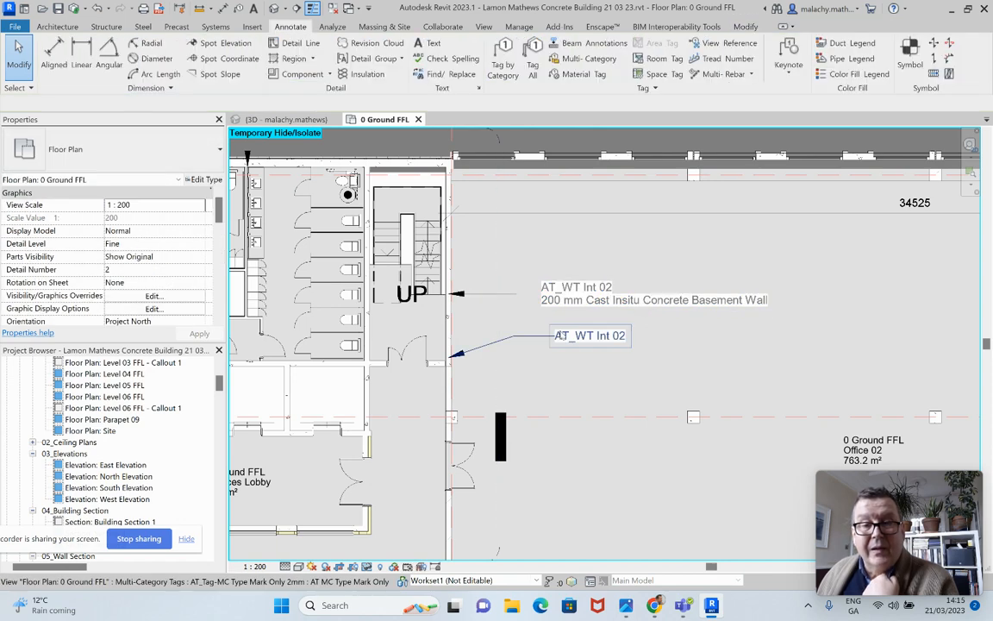
Nudge the type-mark-only tag towards the stair wall to line up with the description tag, and reposition its leader arrow higher on the wall face
left_click(562, 336)
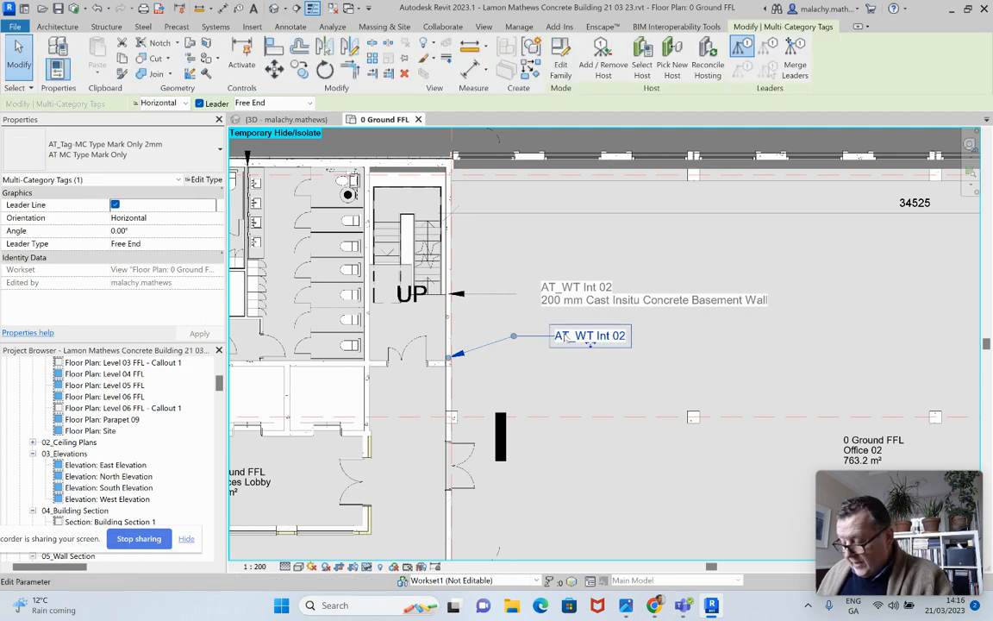
key("Left")
key("Left")
key("Left")
key("Left")
key("Left")
key("Left")
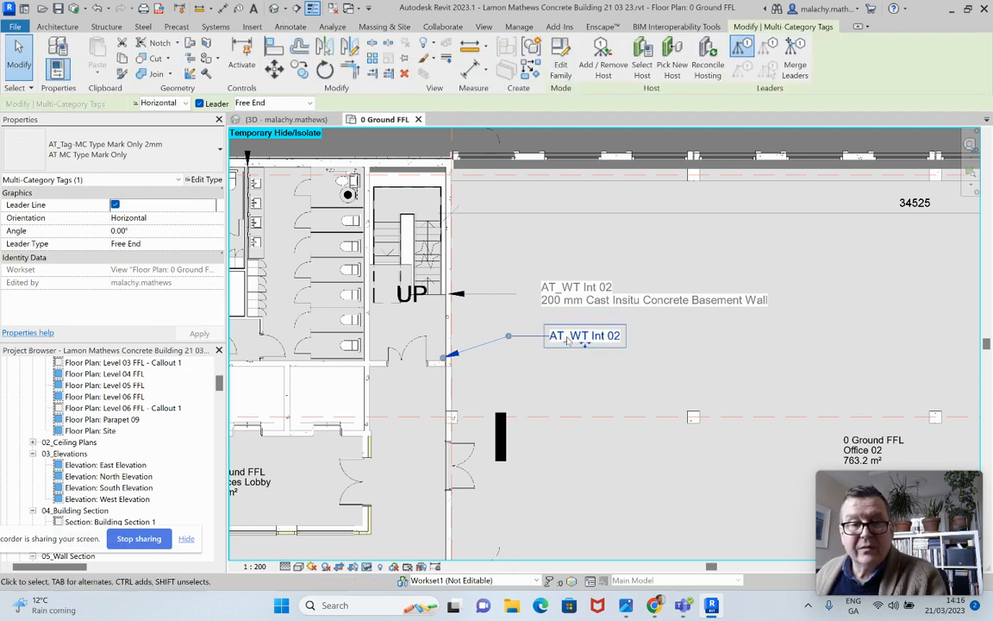
key("Left")
key("Left")
key("Left")
left_click_drag(432, 357, 451, 327)
left_click(579, 371)
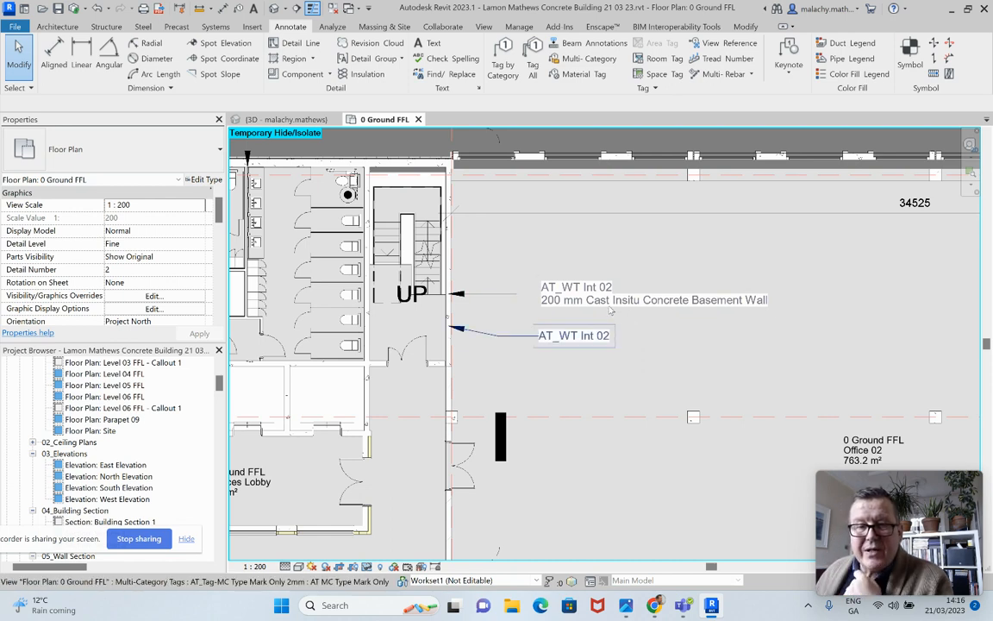
Open the family of the stair wall's construction description tag for editing
left_click(642, 304)
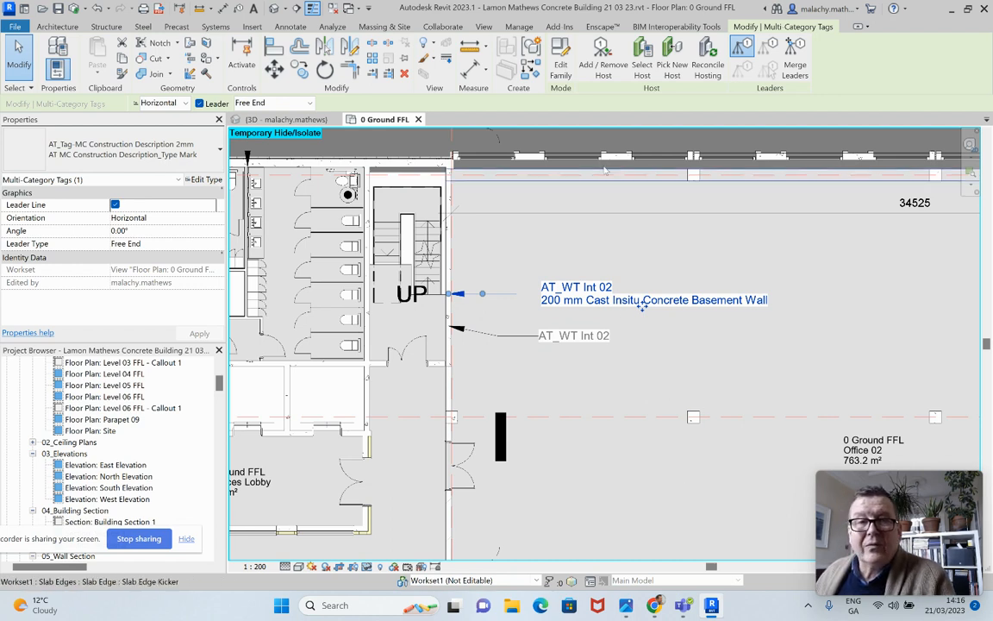
left_click(562, 81)
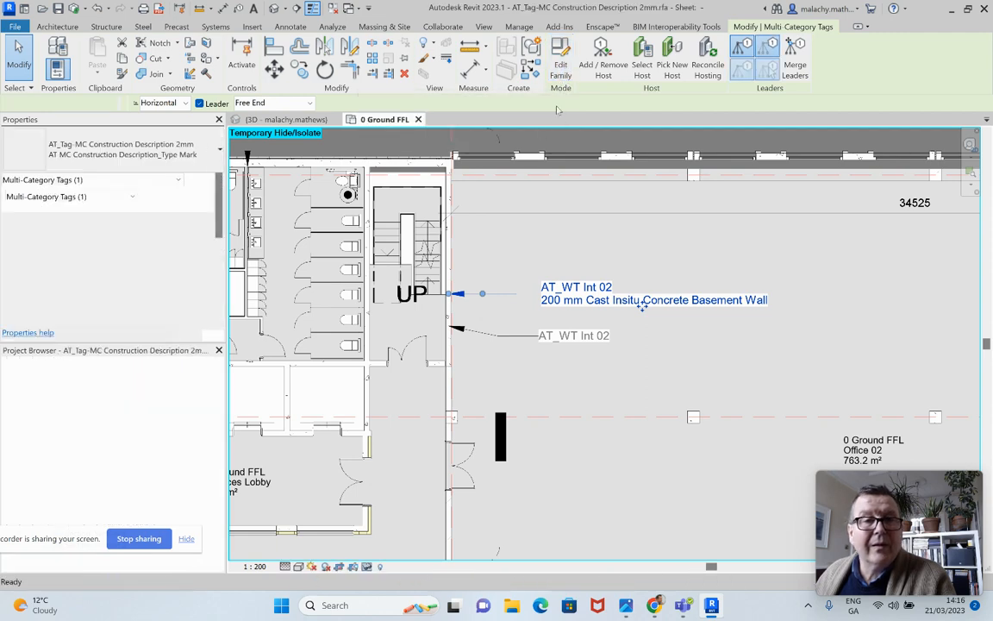
scroll(613, 362, "up", 6)
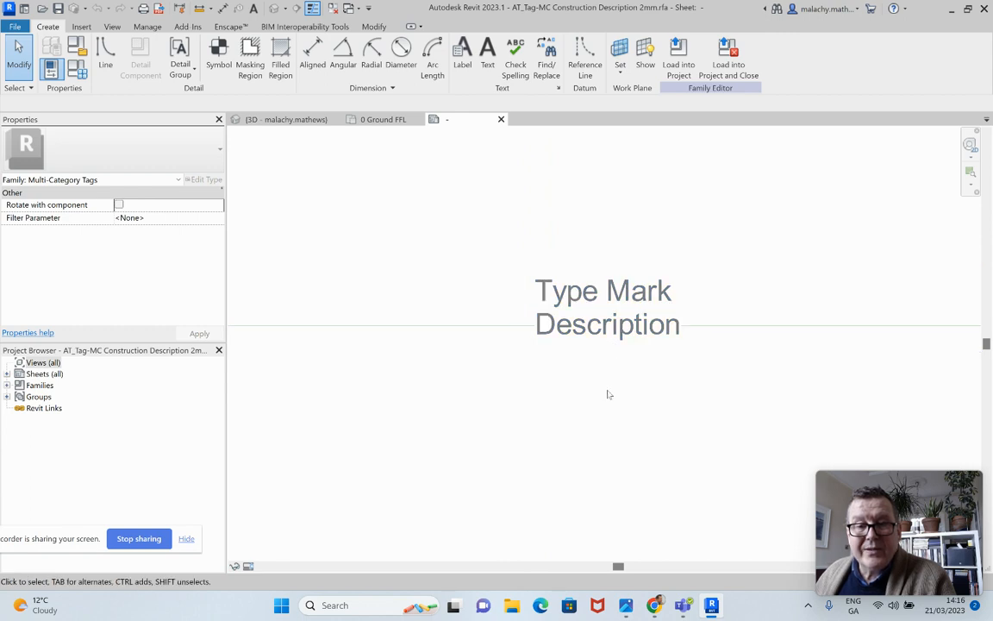
Move the Type Mark and Description label so the midpoint of its left edge sits on the intersection of the reference planes
left_click(614, 329)
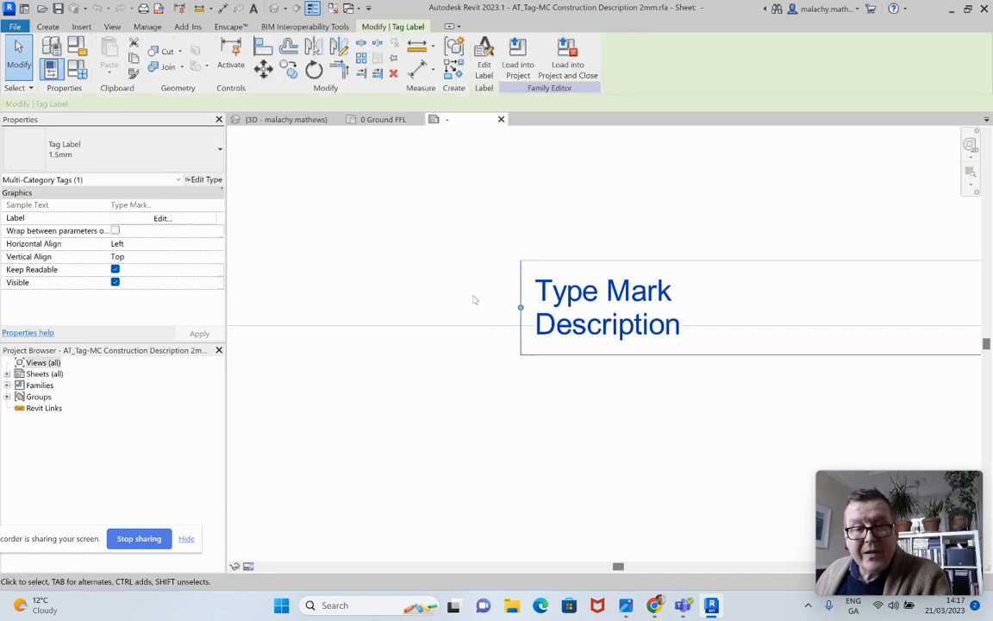
key("Down")
key("Down")
key("Down")
key("Down")
key("Down")
key("Down")
key("Down")
key("Down")
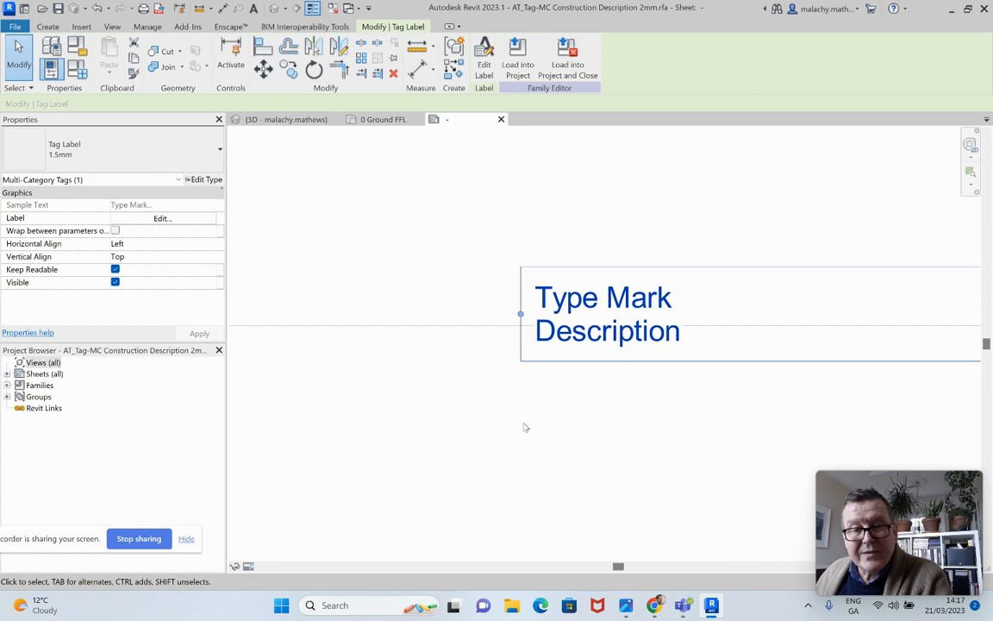
key("Left")
key("Left")
key("Left")
key("Left")
key("Left")
key("Left")
key("Left")
key("Left")
key("Left")
key("Left")
key("Left")
key("Left")
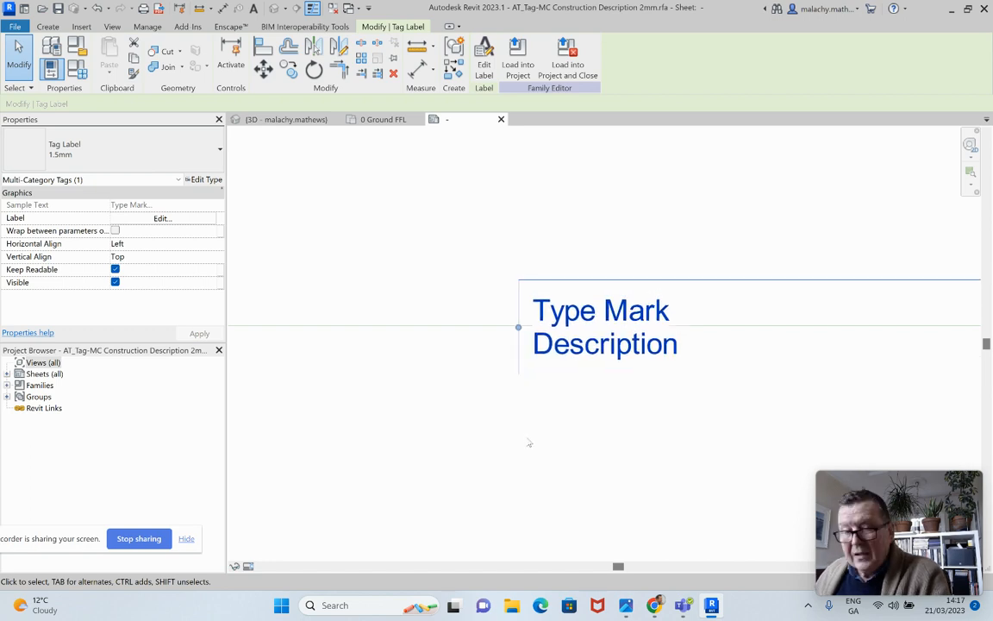
key("Left")
key("Left")
key("Left")
key("Left")
key("Left")
key("Left")
key("Left")
key("Left")
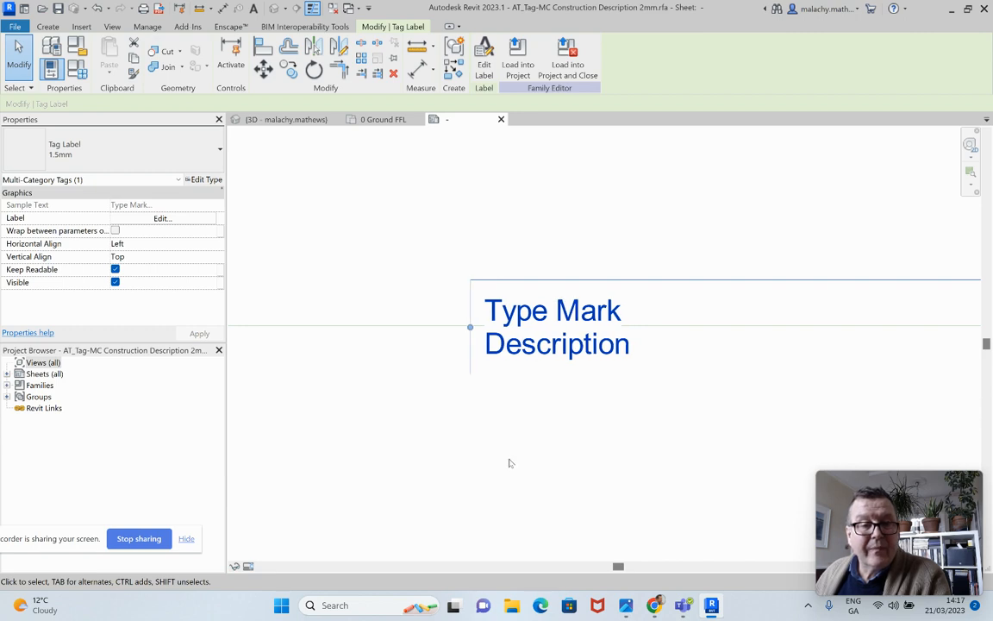
scroll(484, 371, "up", 1)
key("Left")
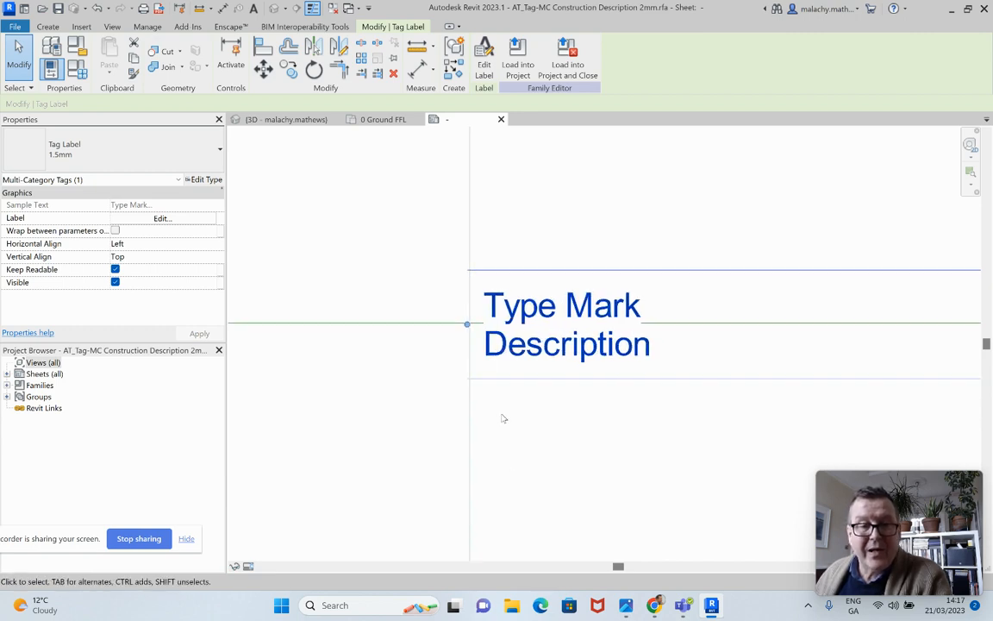
key("Right")
left_click(532, 435)
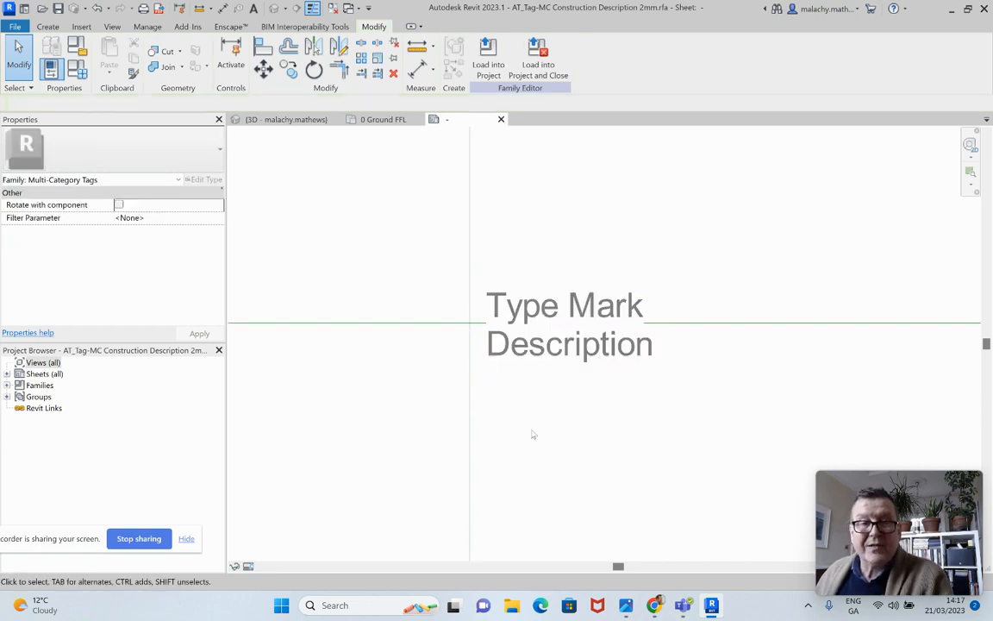
Check the tags' appearance in the 0 Ground FFL plan, dismiss the update reminder and return to the tag family
left_click(379, 120)
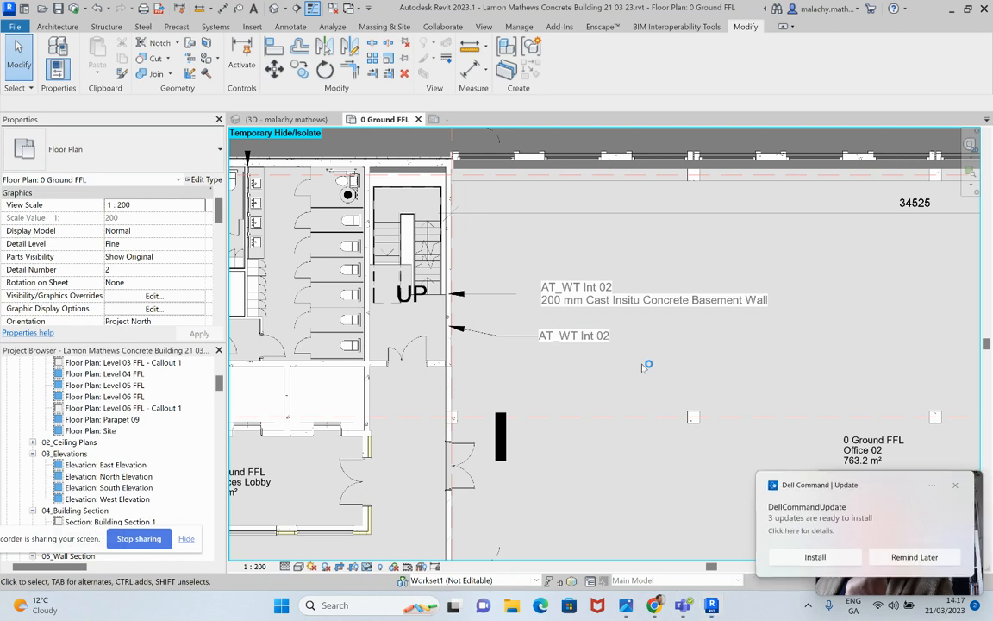
left_click(903, 562)
left_click(470, 123)
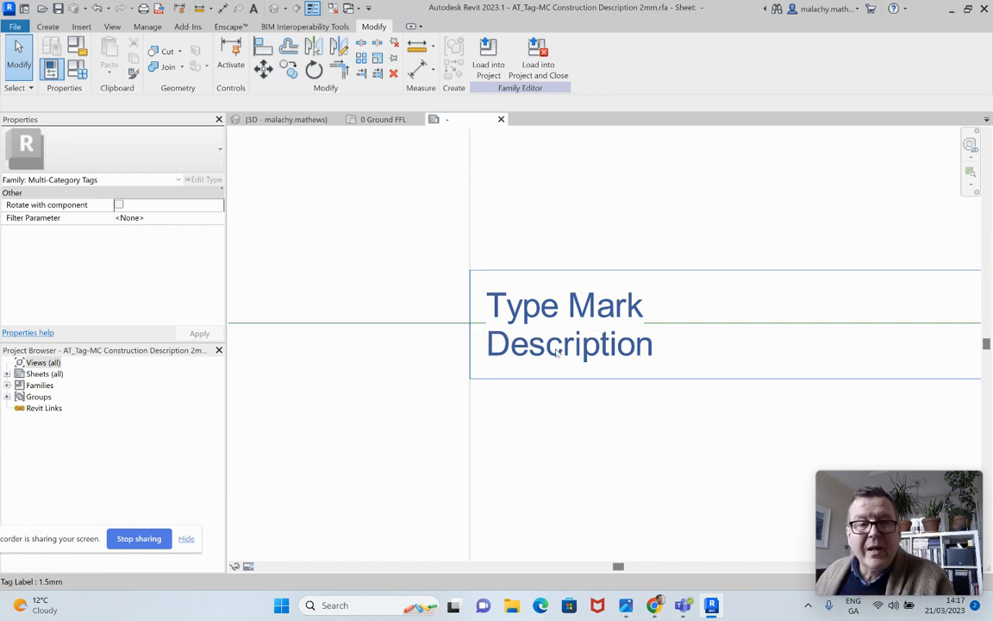
Set the text size of the label's type to 2 mm in its type properties
left_click(500, 319)
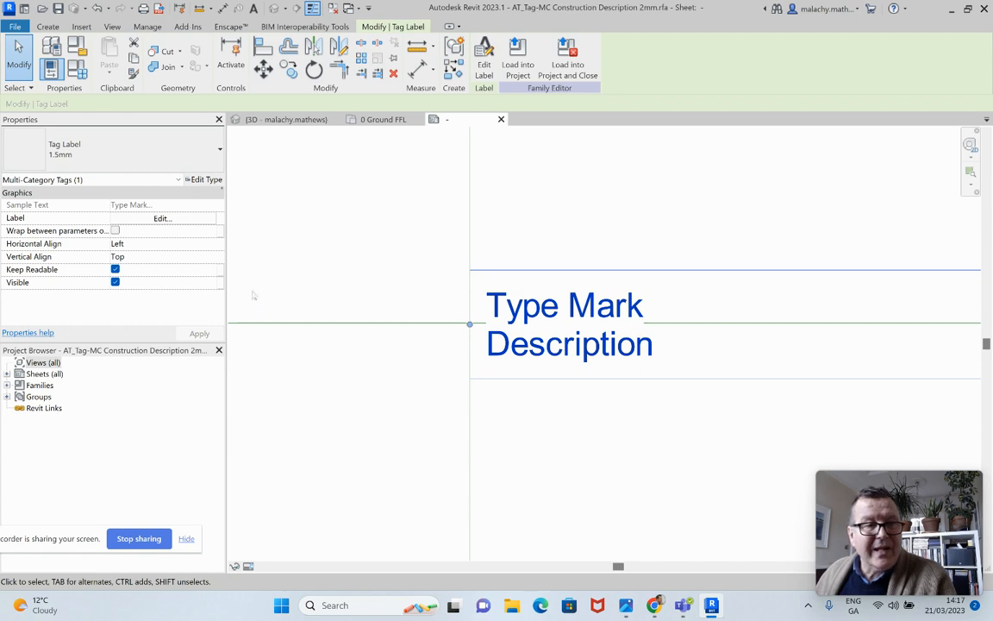
left_click(207, 179)
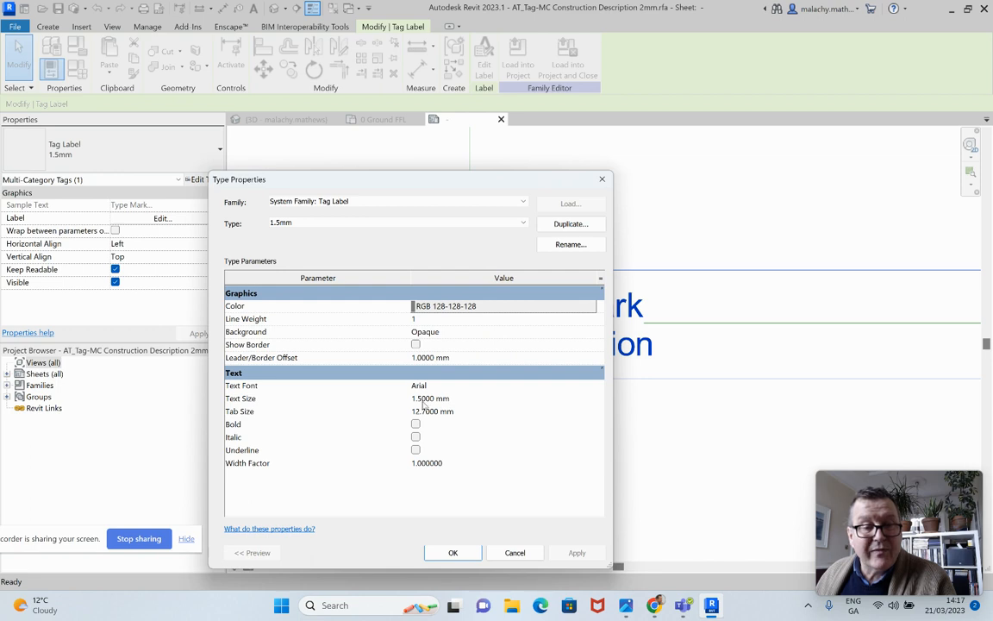
left_click_drag(422, 400, 411, 399)
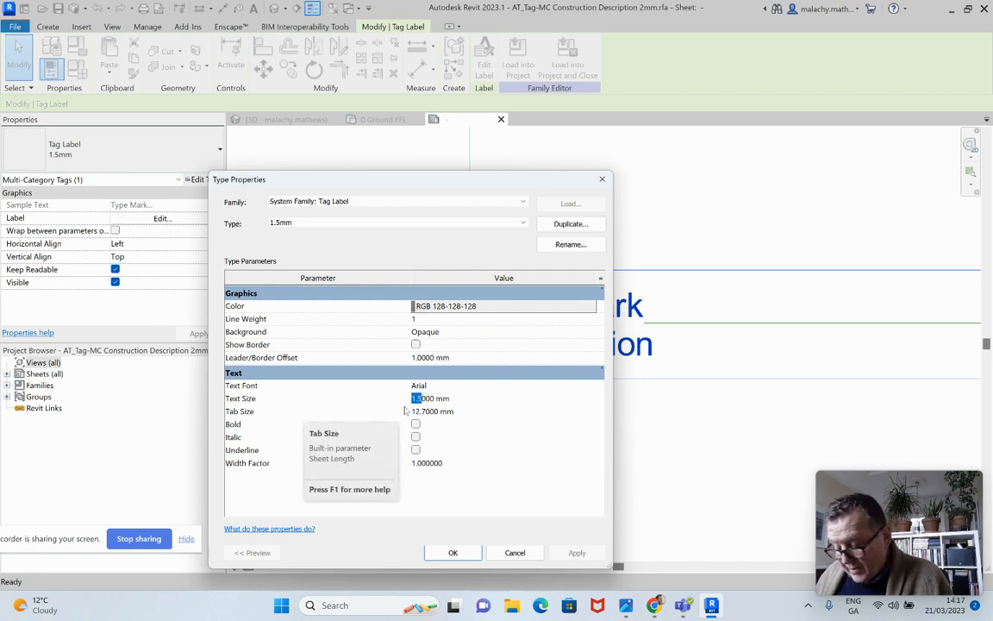
type("2.")
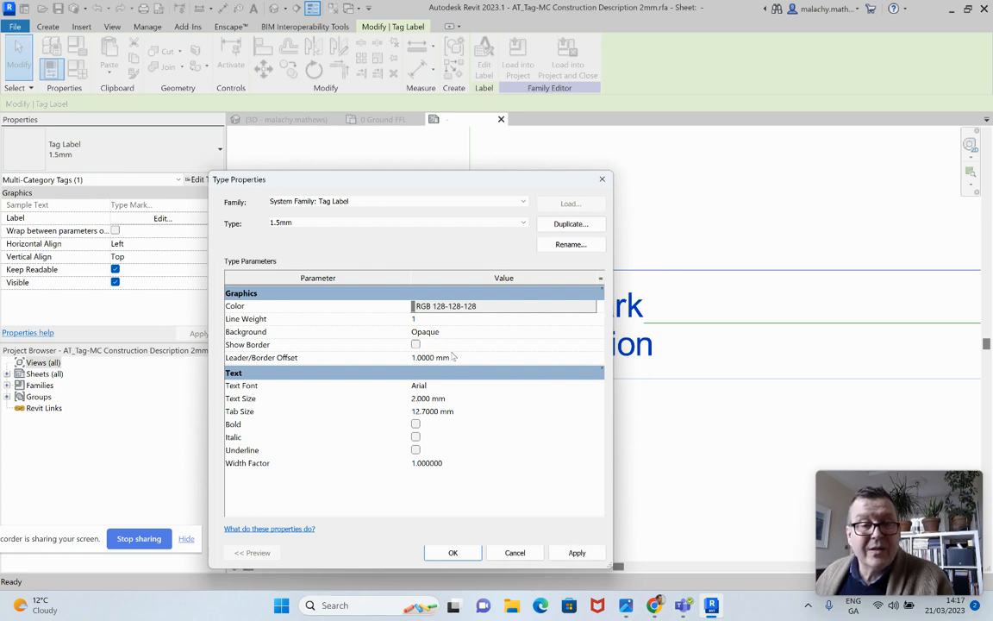
Set the label type's background to Transparent and its color to black
left_click(580, 332)
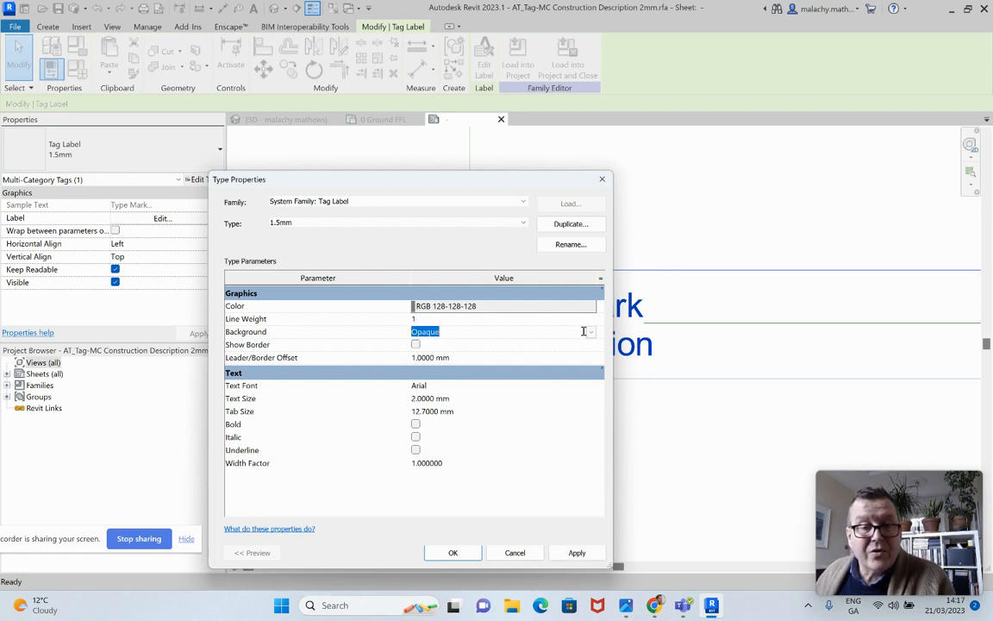
left_click(592, 332)
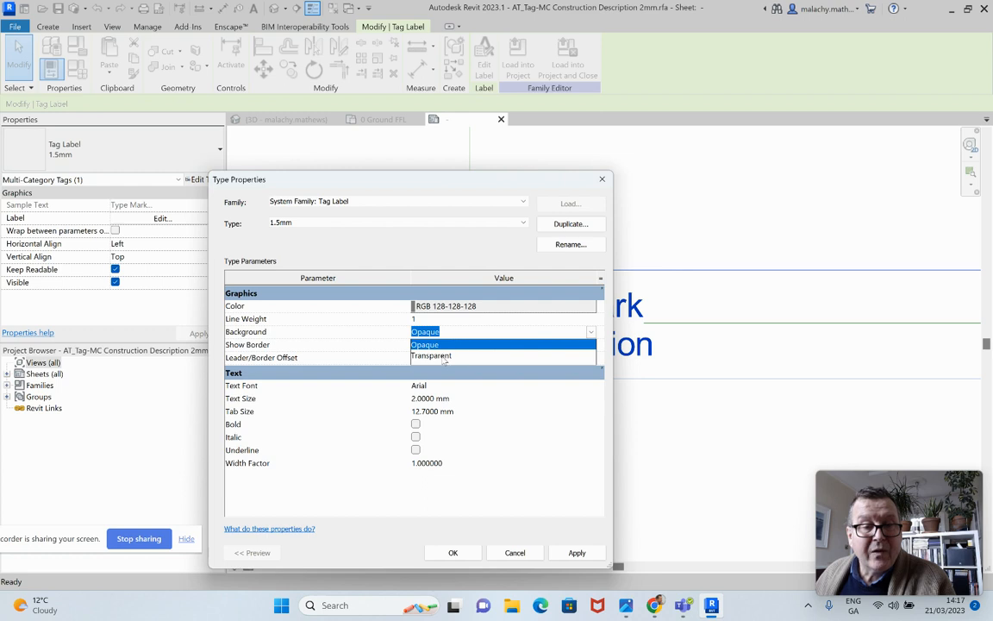
left_click(442, 355)
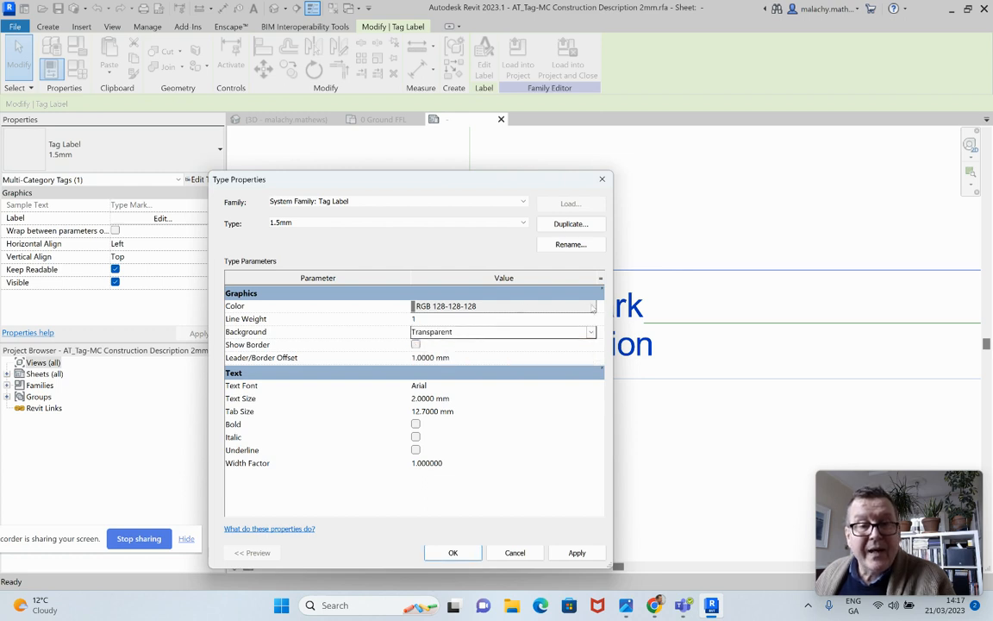
left_click(594, 308)
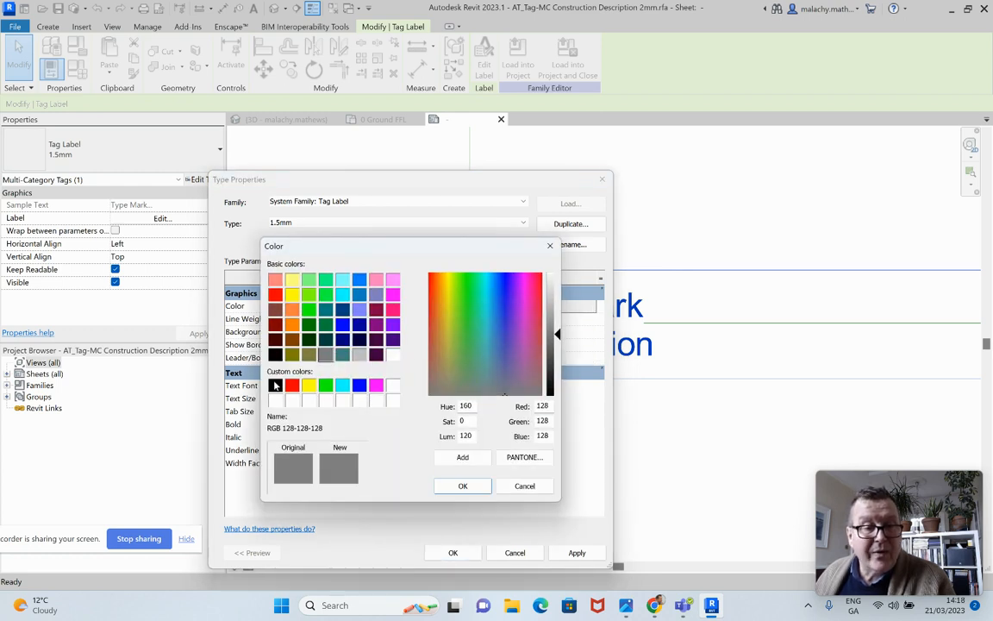
left_click(275, 385)
left_click(458, 487)
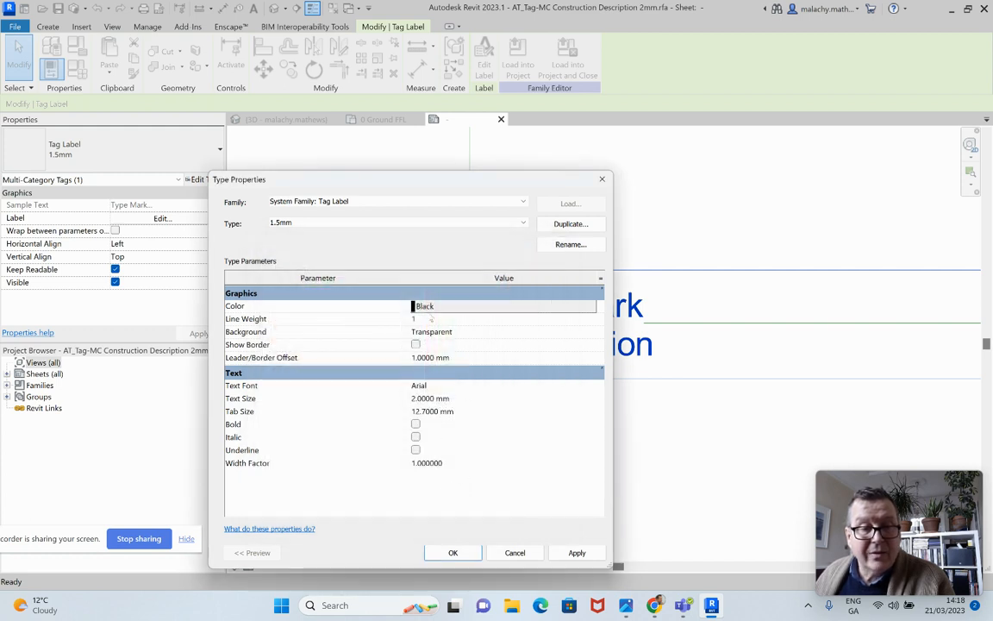
Rename the label type to 2mm and apply the type property changes
left_click(523, 223)
left_click(336, 232)
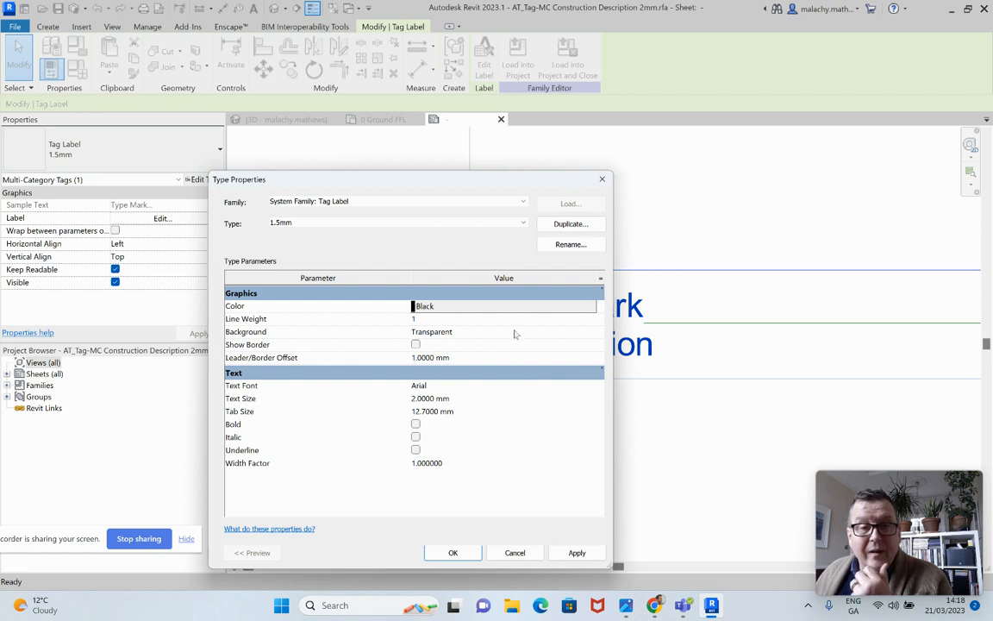
left_click(571, 244)
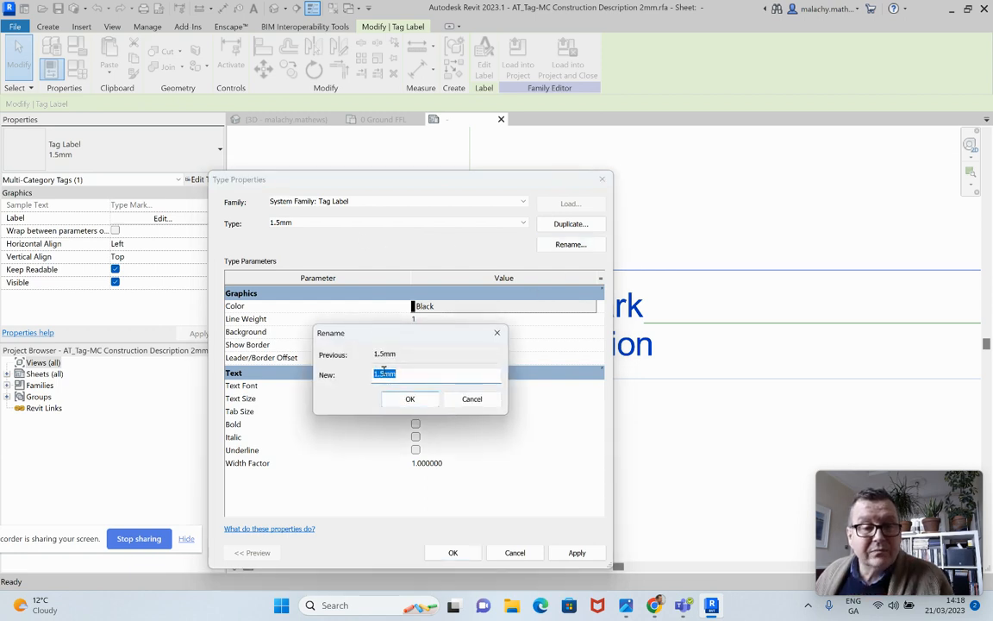
left_click_drag(384, 373, 365, 379)
type("2")
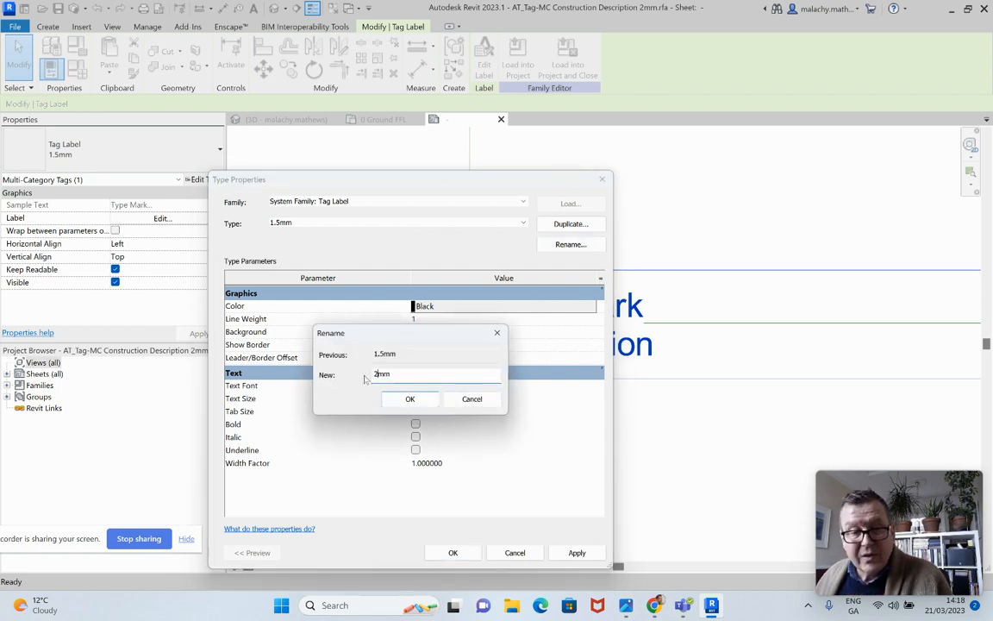
left_click(409, 399)
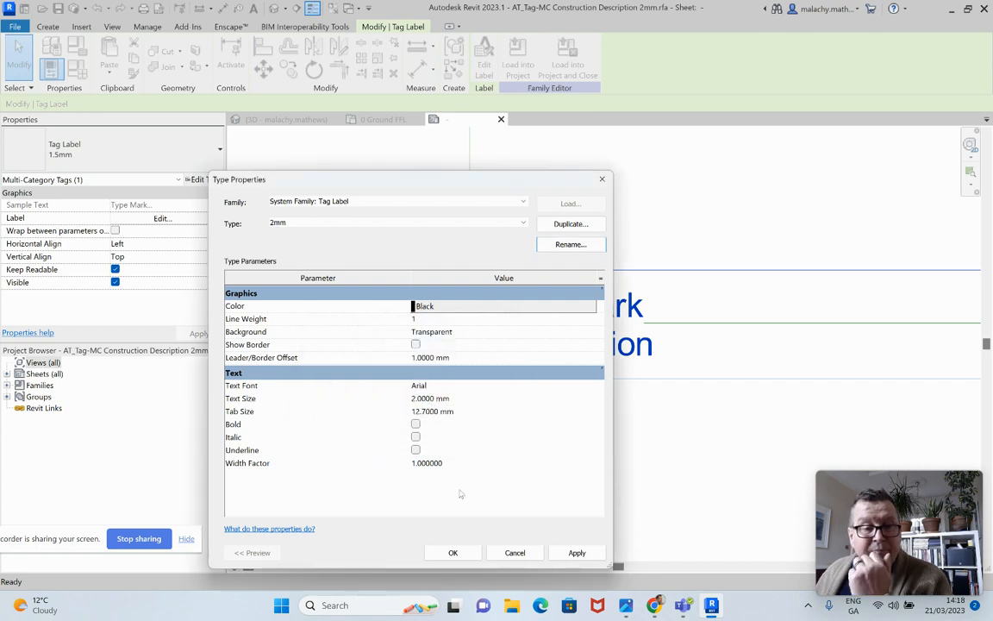
left_click(575, 553)
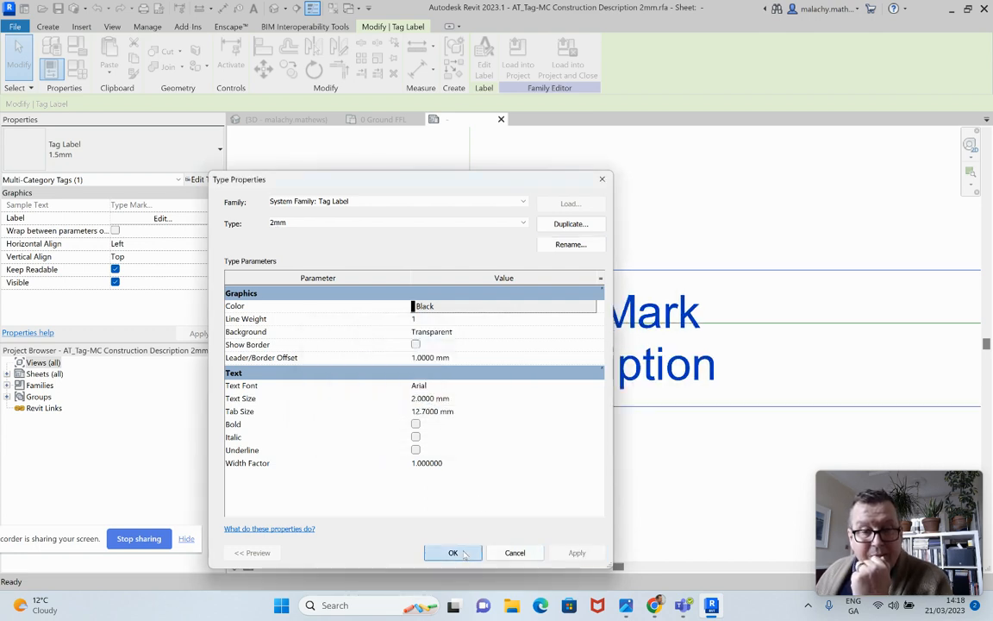
left_click(454, 552)
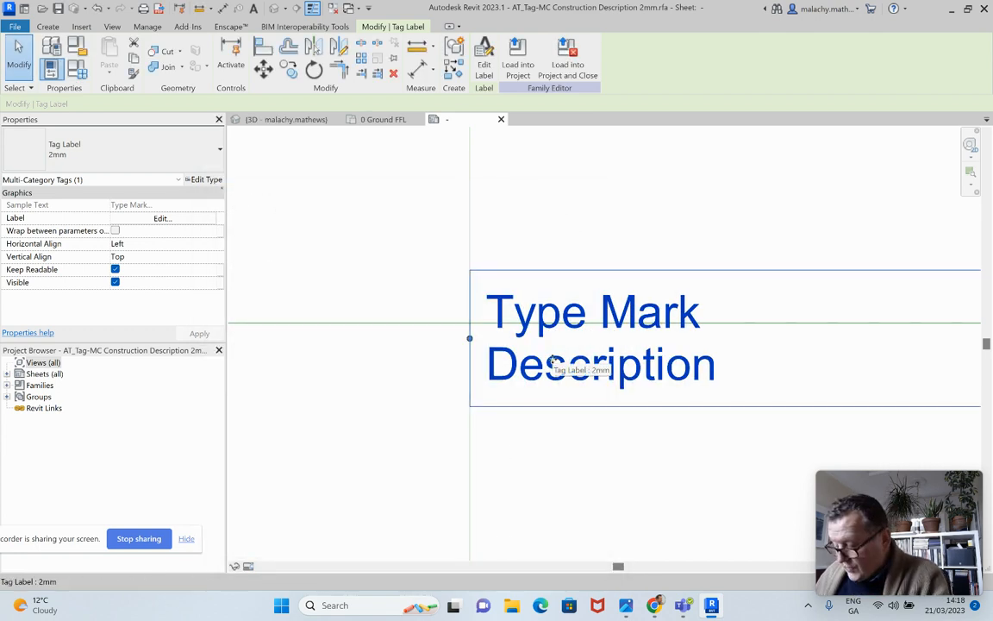
Shift the enlarged label up so its left-edge midpoint is back on the intersection of the reference planes
left_click_drag(550, 361, 546, 345)
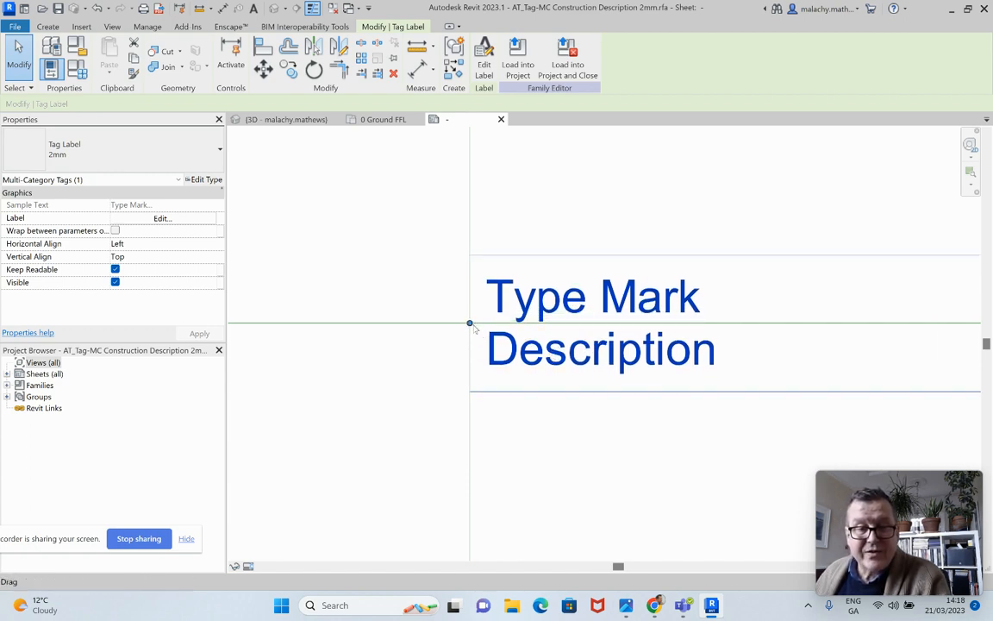
left_click(545, 449)
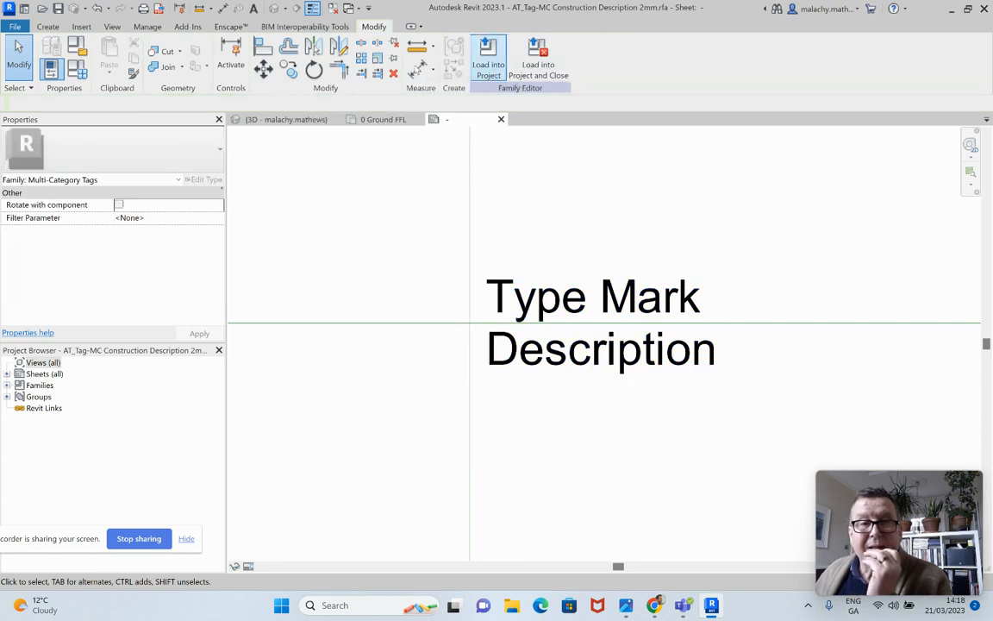
Save the tag family over the existing AT_Tag-MC Construction Description 2mm.rfa and reload it into the project, making it editable there
left_click(58, 7)
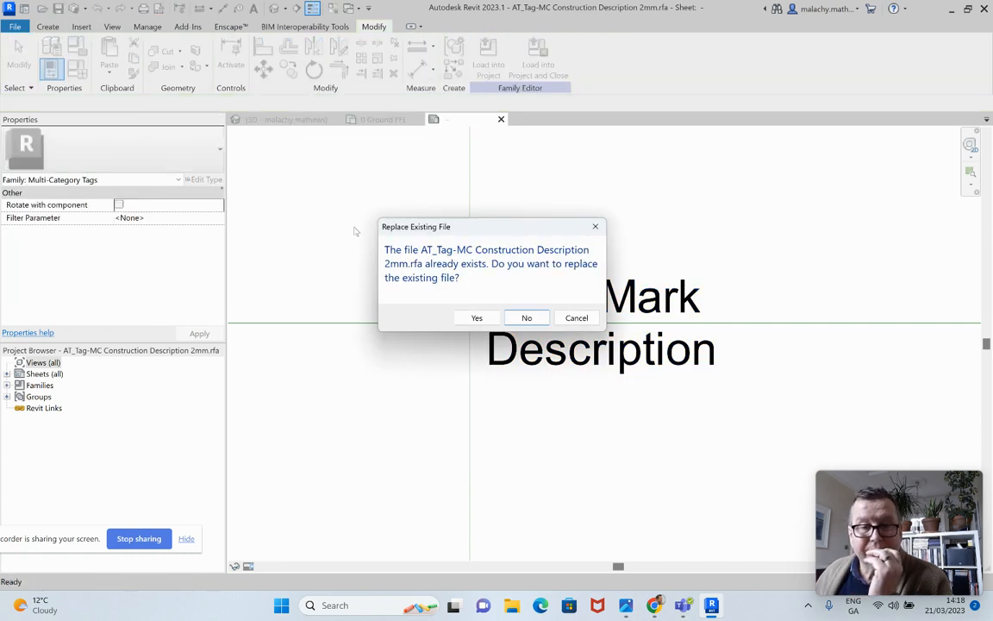
left_click(477, 318)
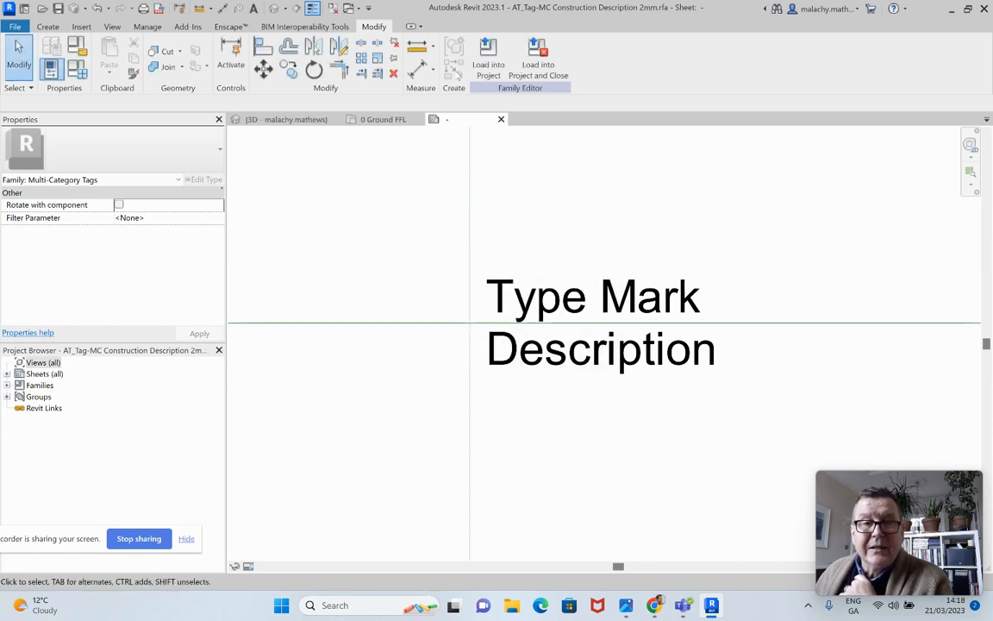
left_click(488, 57)
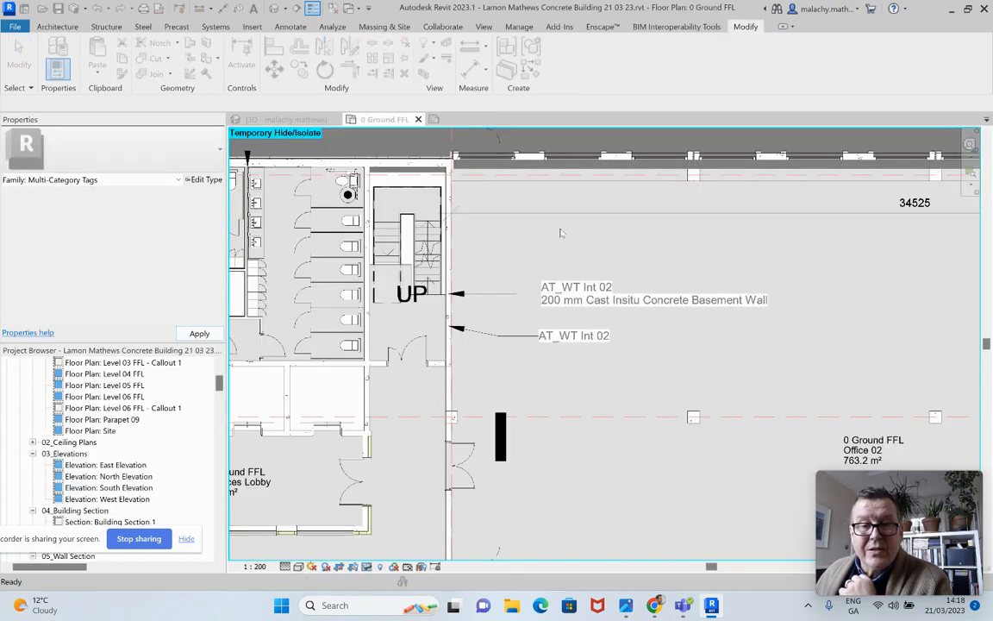
left_click_drag(481, 181, 194, 141)
left_click(161, 259)
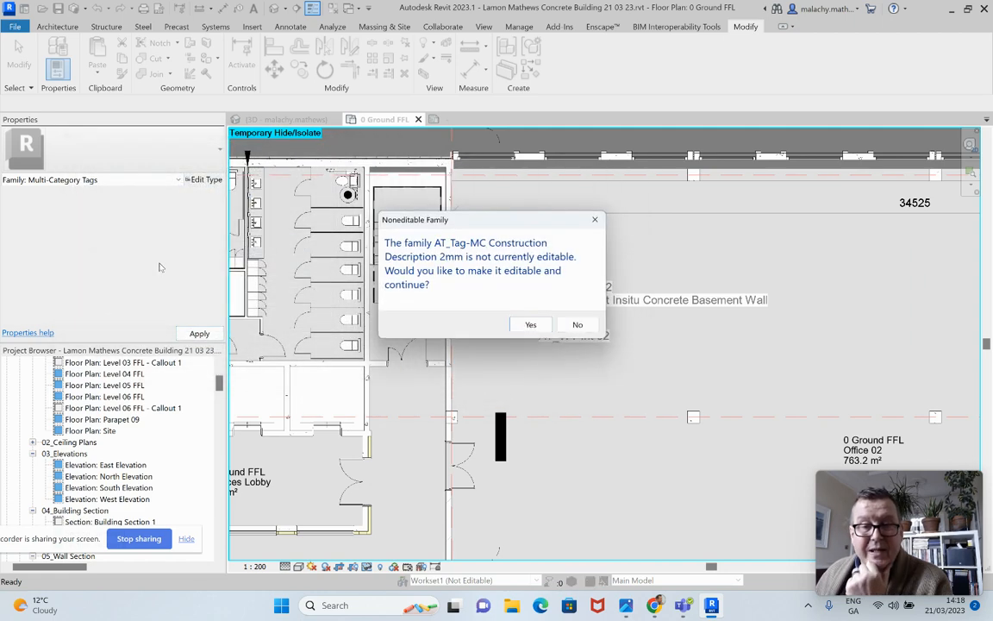
left_click(531, 324)
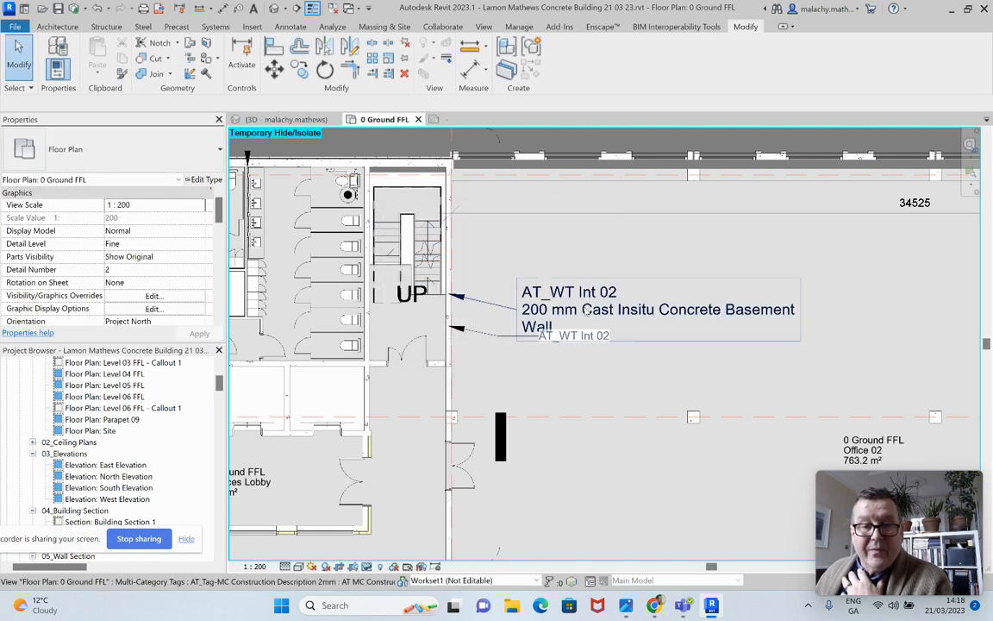
Move the construction description wall tag up clear of the type mark tag below and adjust its leader elbow
left_click(574, 313)
left_click_drag(656, 335, 655, 283)
mouse_move(484, 277)
left_mouse_down()
mouse_move(441, 247)
mouse_move(450, 238)
mouse_move(491, 257)
left_mouse_up()
left_click(594, 305)
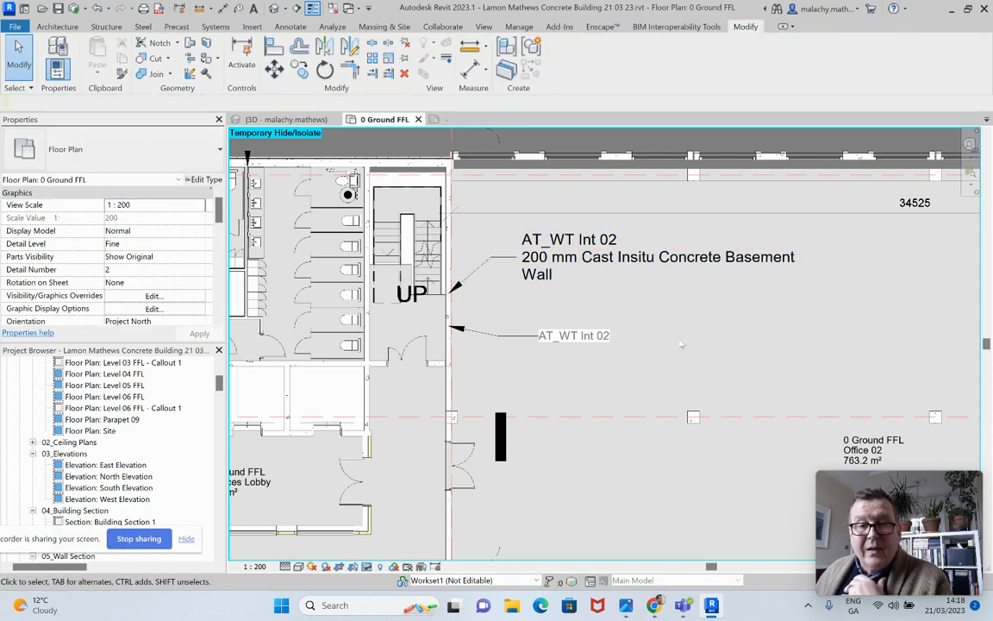
Open the AT_Tag-MC Type Mark Only 2mm family of the tag beside the stair core wall for editing
scroll(690, 393, "down", 2)
scroll(690, 394, "down", 3)
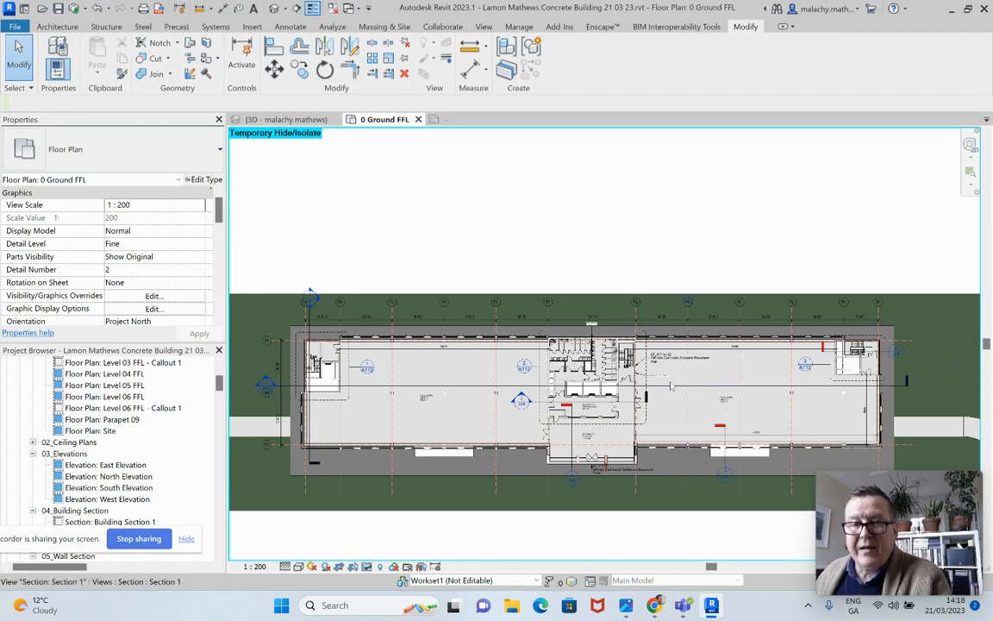
scroll(689, 402, "up", 3)
scroll(668, 383, "up", 2)
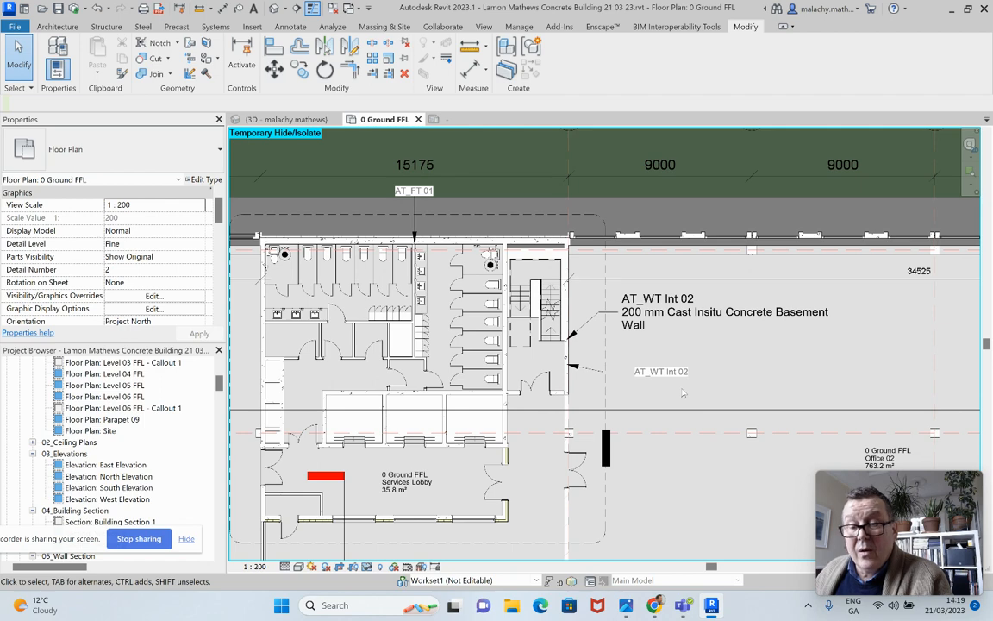
scroll(683, 393, "down", 4)
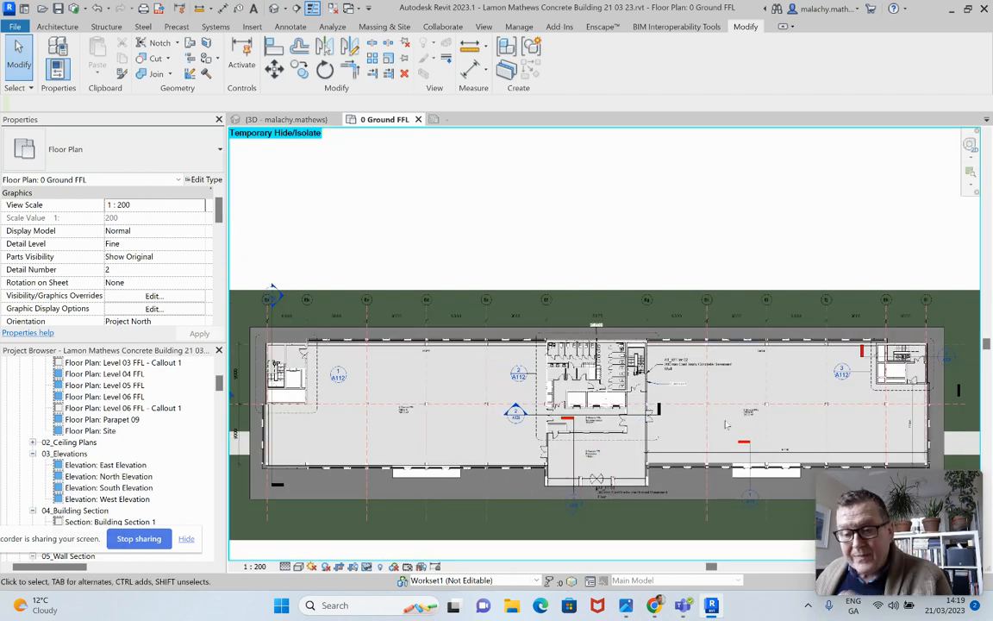
scroll(655, 382, "up", 5)
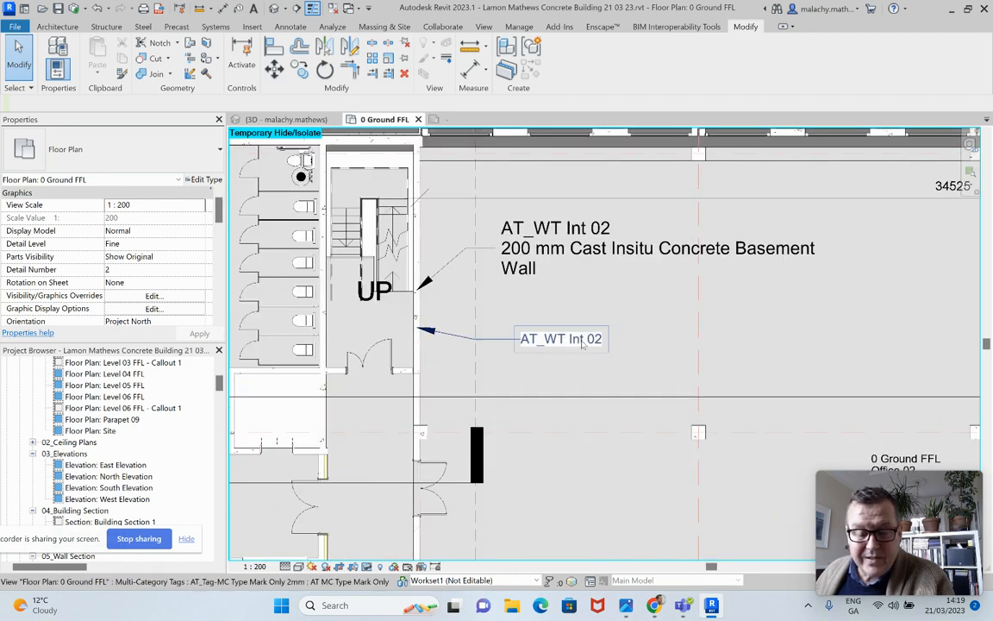
left_click(583, 342)
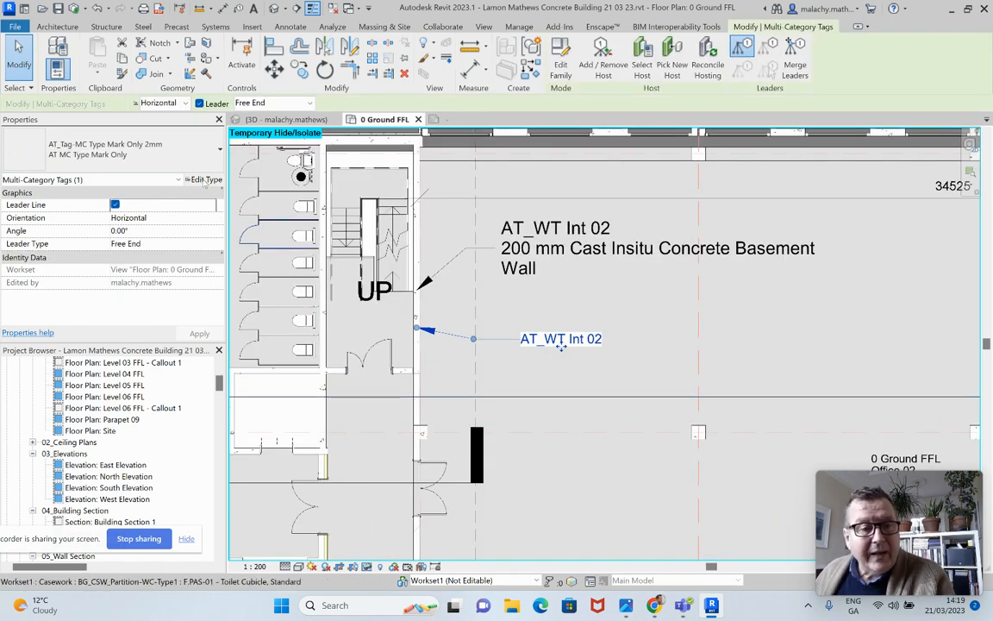
left_click(562, 63)
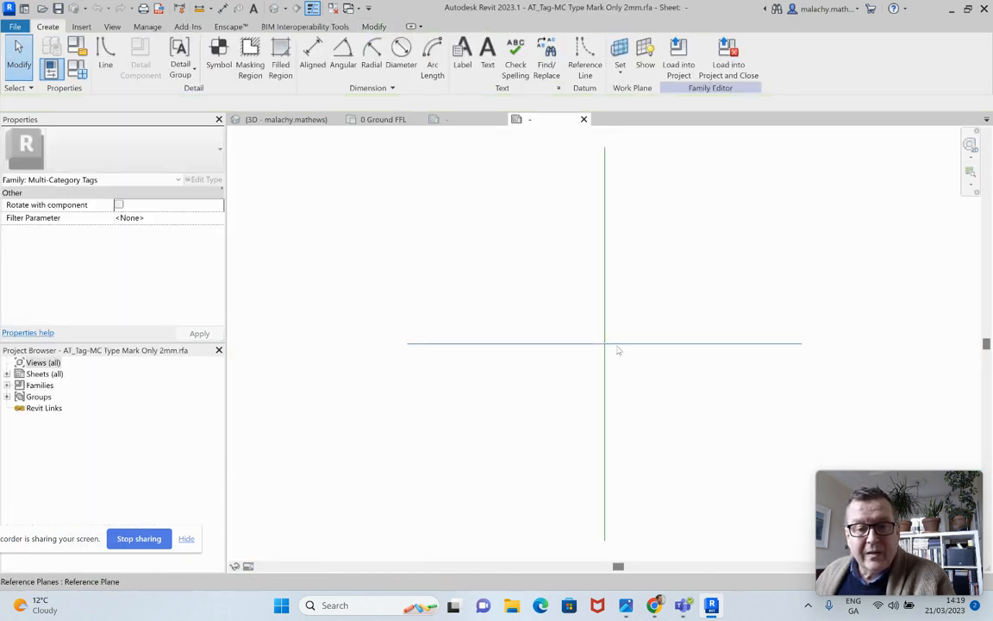
Shift the Type Mark label right and down until its left-edge midpoint sits on the intersection of the reference planes
scroll(615, 348, "up", 8)
left_click(498, 348)
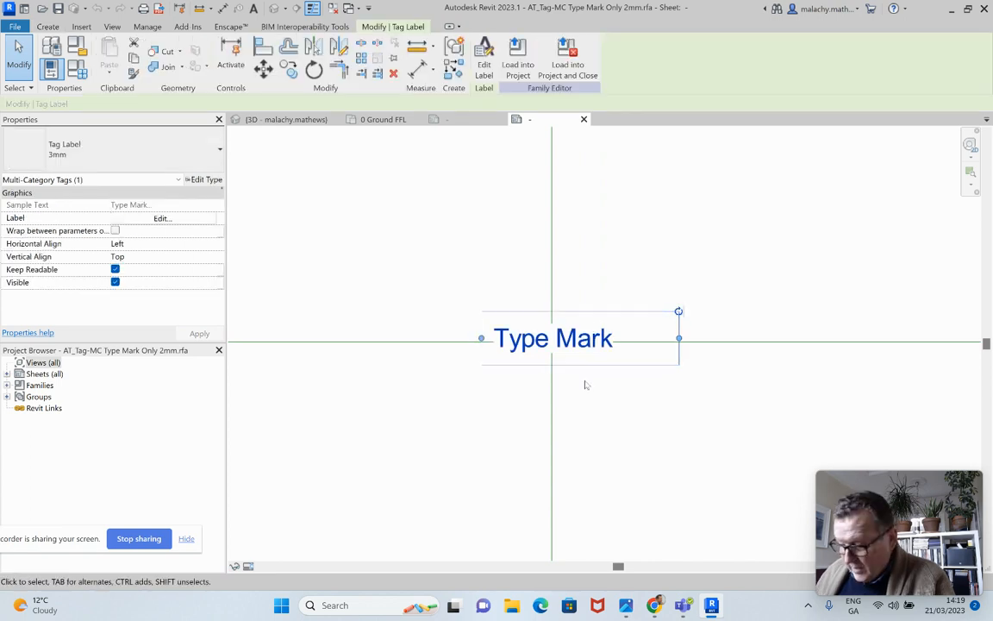
key("Right")
key("Right")
key("Right")
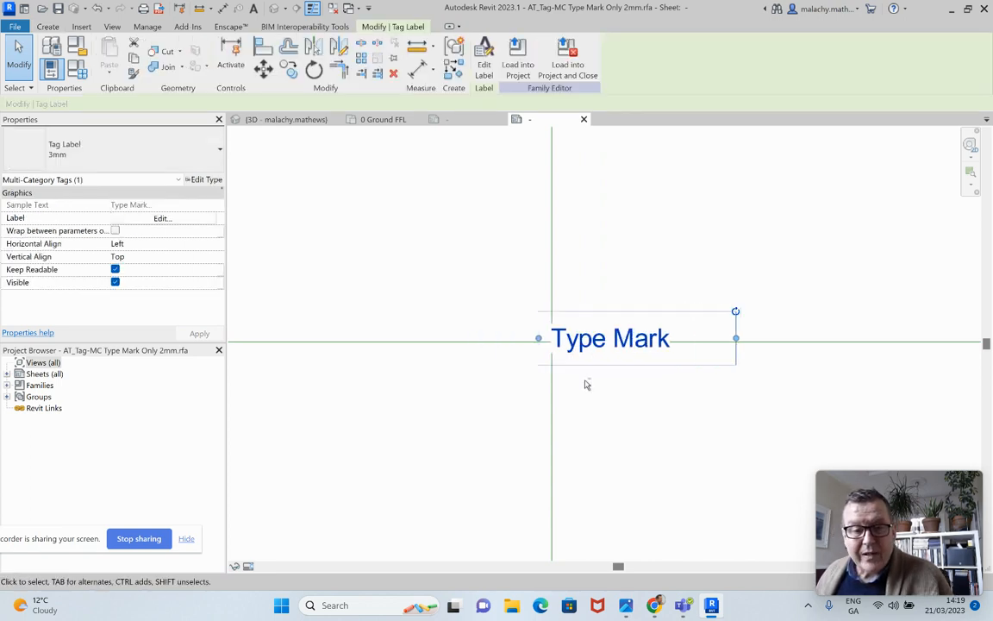
key("Right")
key("Right")
key("Right")
key("Right")
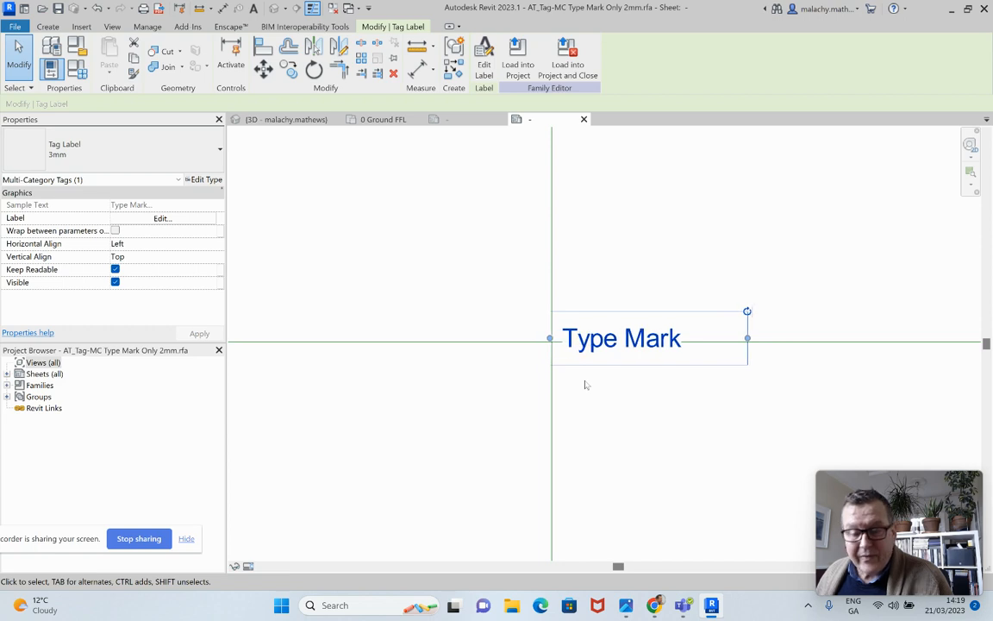
key("Right")
key("Down")
key("Down")
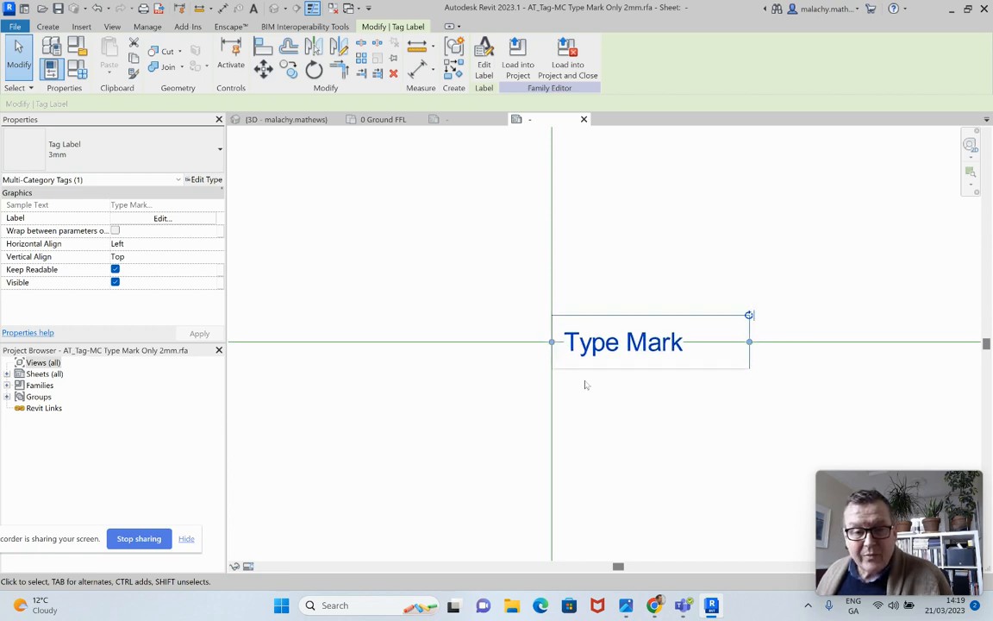
left_click(654, 417)
Stretch the Type Mark label's box wider and bring its right edge back close to the text
left_click(690, 361)
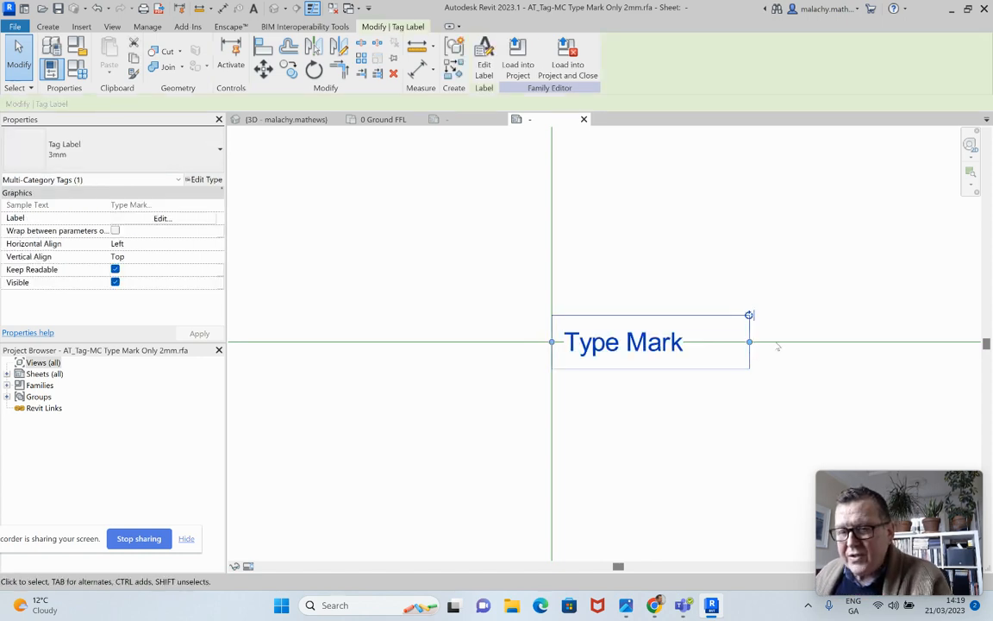
left_click_drag(750, 342, 934, 342)
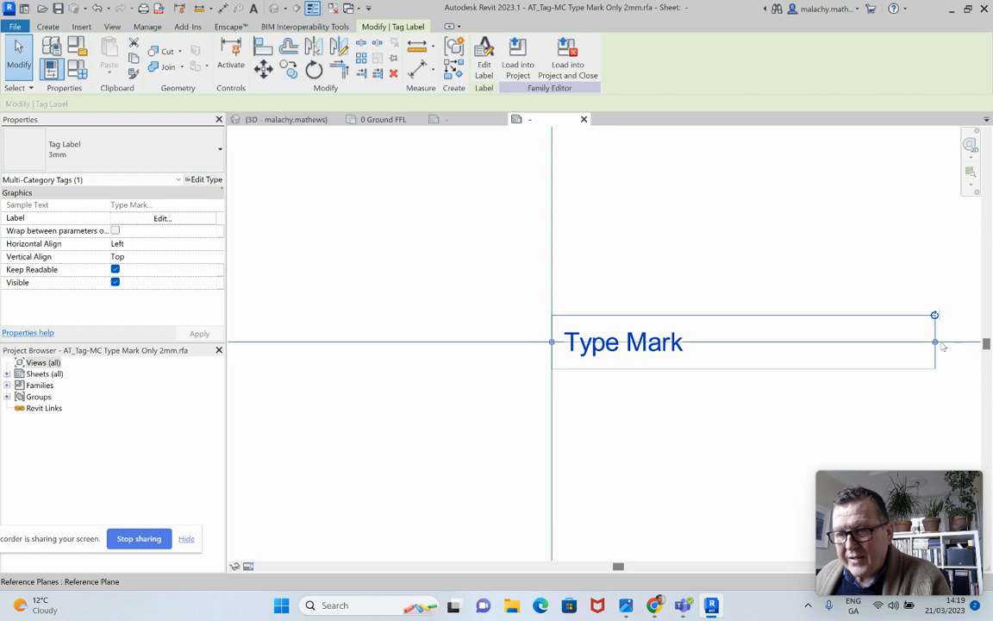
left_click_drag(934, 343, 752, 345)
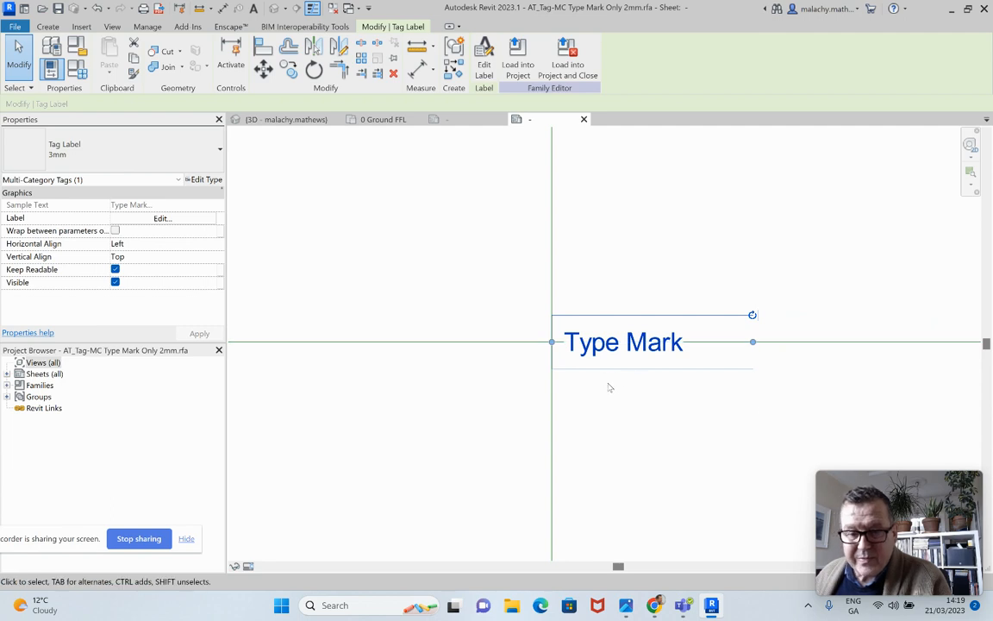
left_click(698, 473)
Examine which parameters the Type Mark label contains, without changing them
left_click(664, 355)
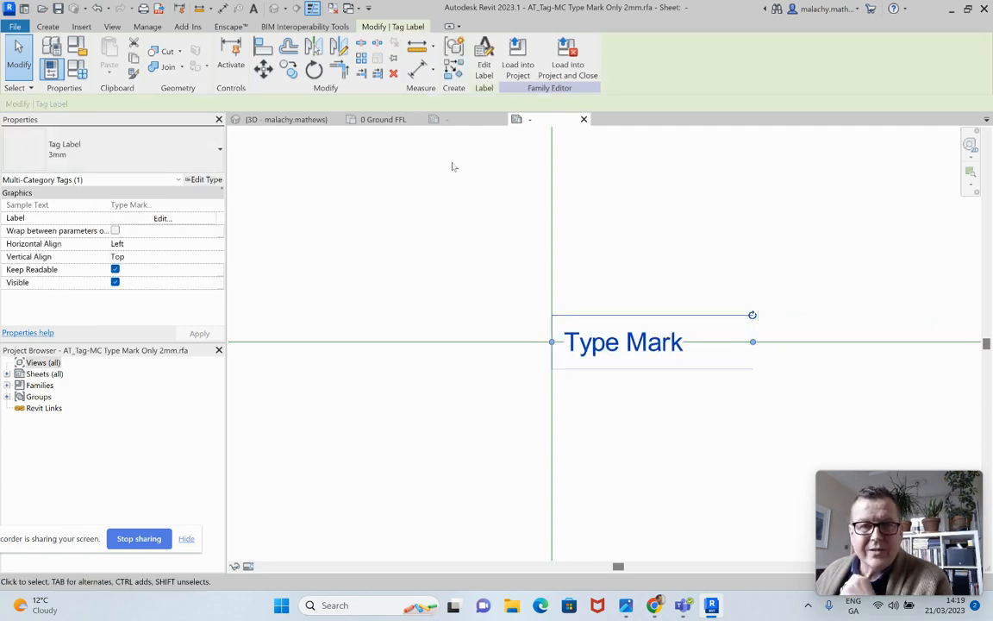
left_click(484, 53)
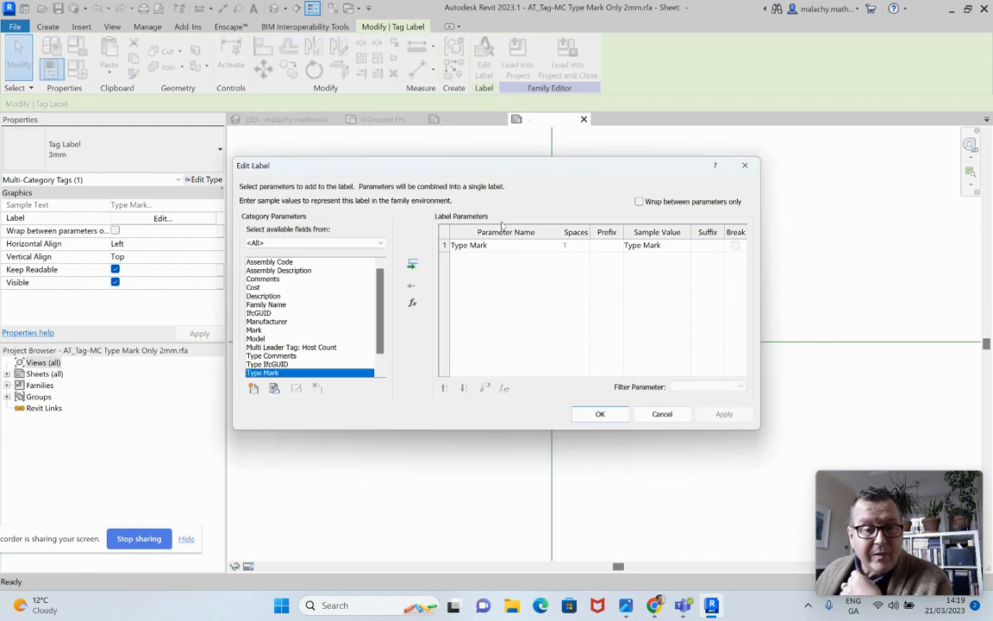
left_click(662, 415)
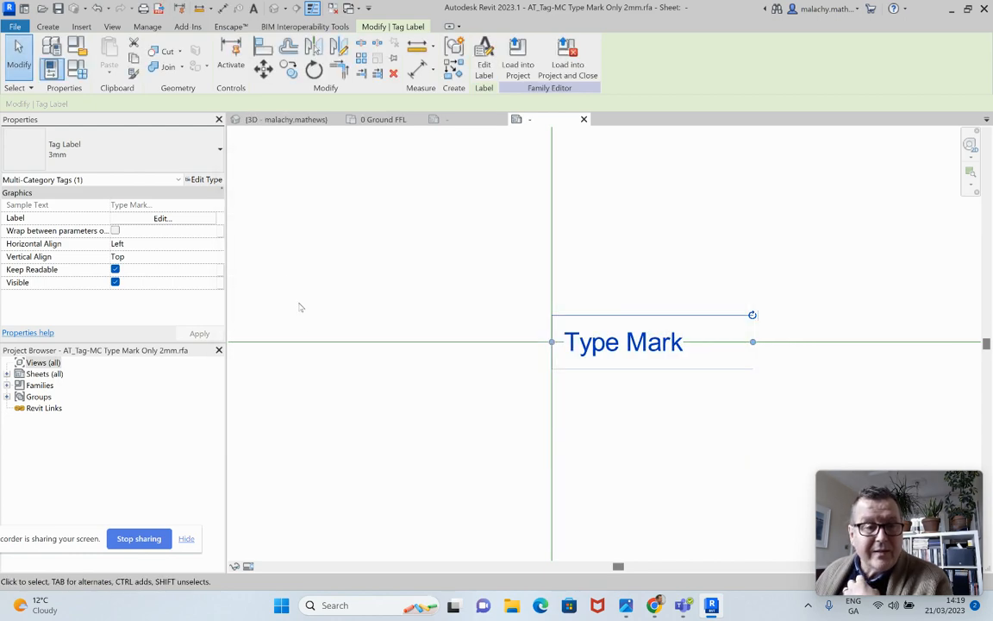
Set the text size of the Type Mark label's type to 2 mm in its type properties
left_click(203, 179)
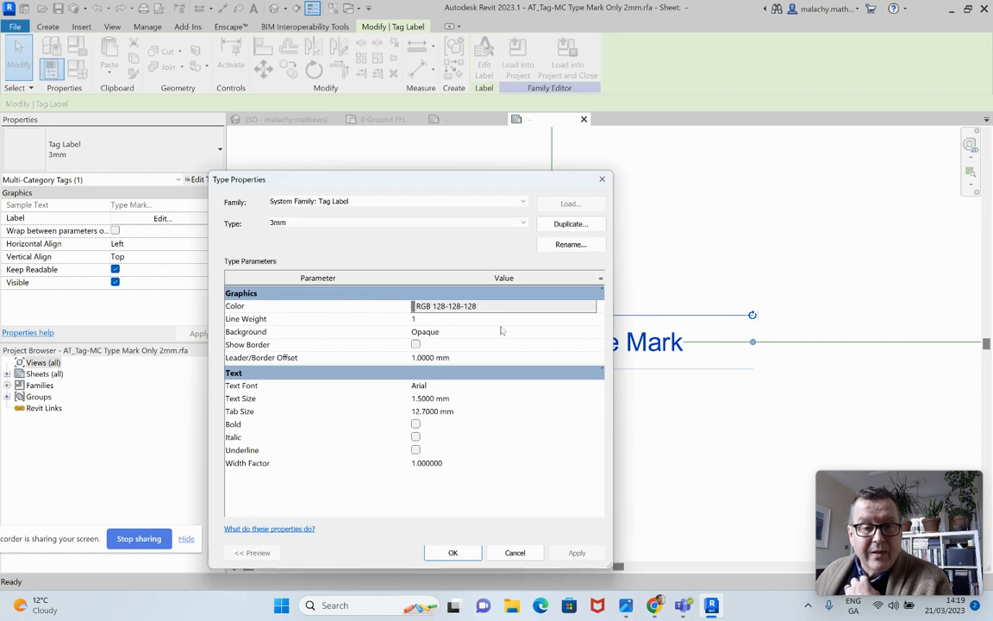
left_click_drag(422, 398, 389, 401)
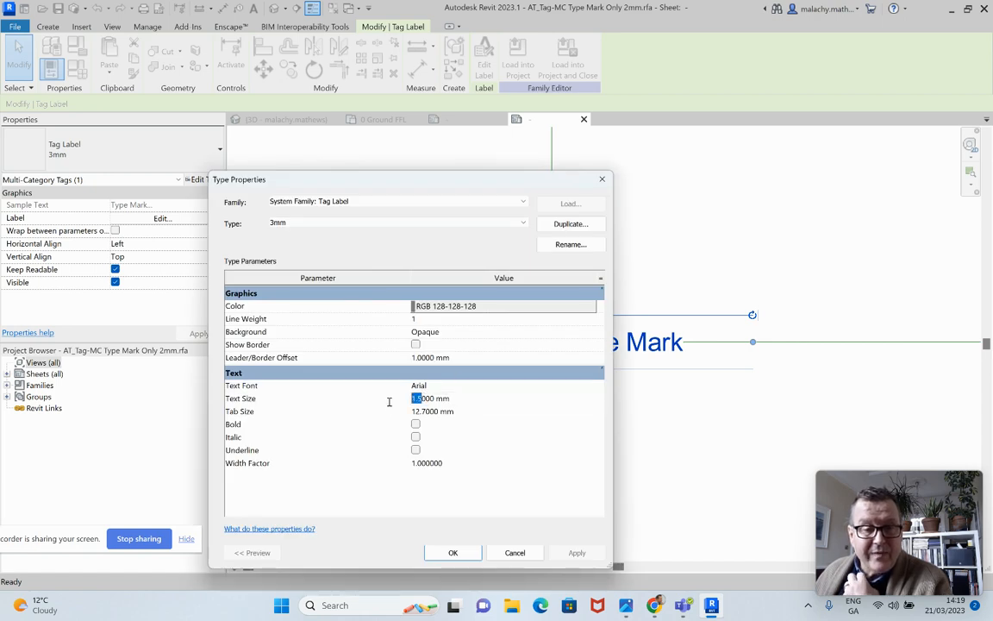
type("2")
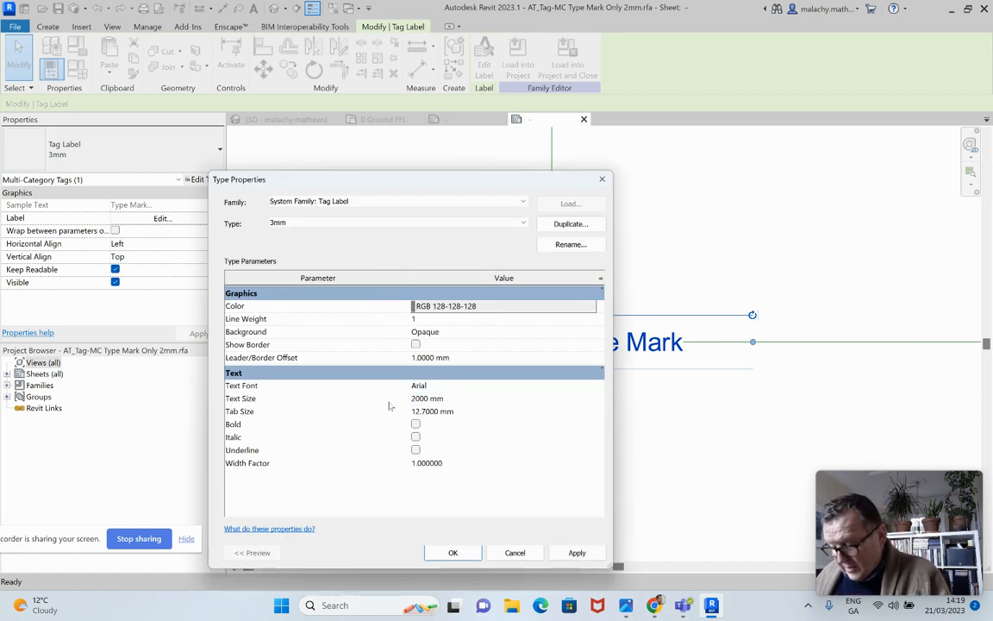
Set the label type's background to Transparent and its color to black, and apply the type property changes
left_click(560, 332)
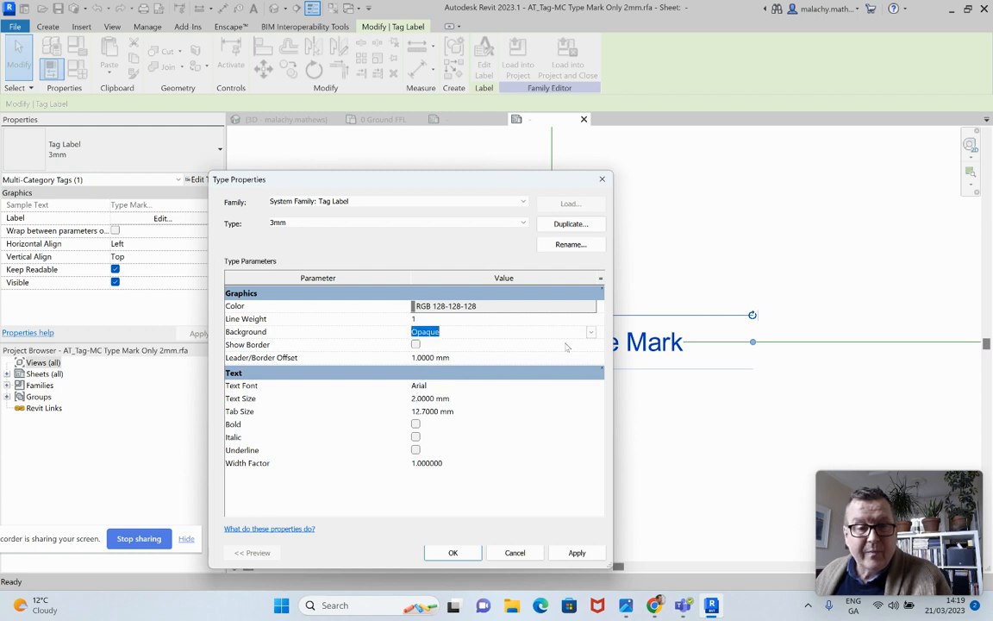
left_click(591, 333)
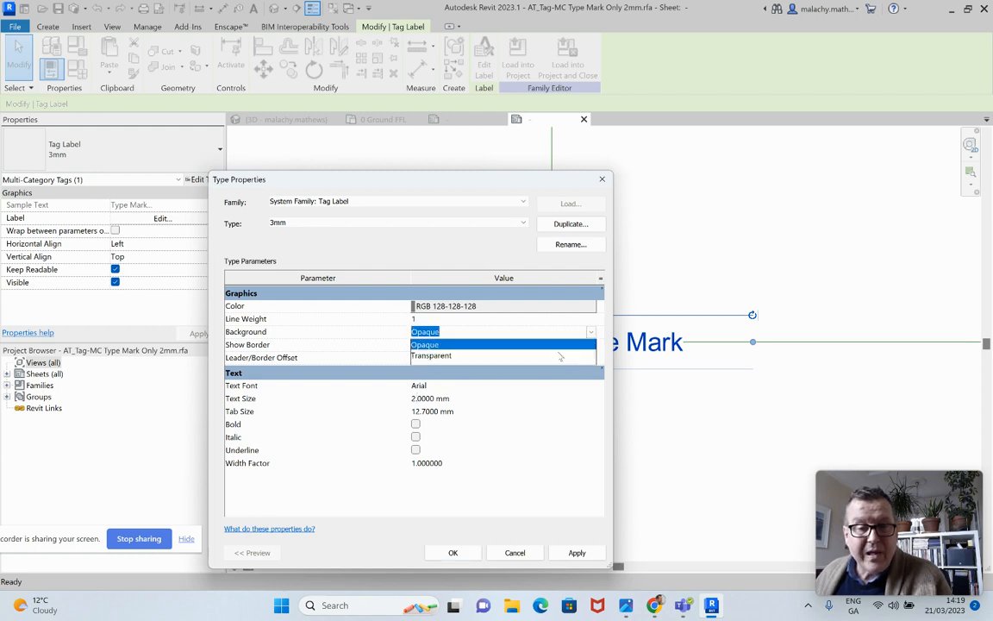
left_click(435, 356)
left_click(475, 308)
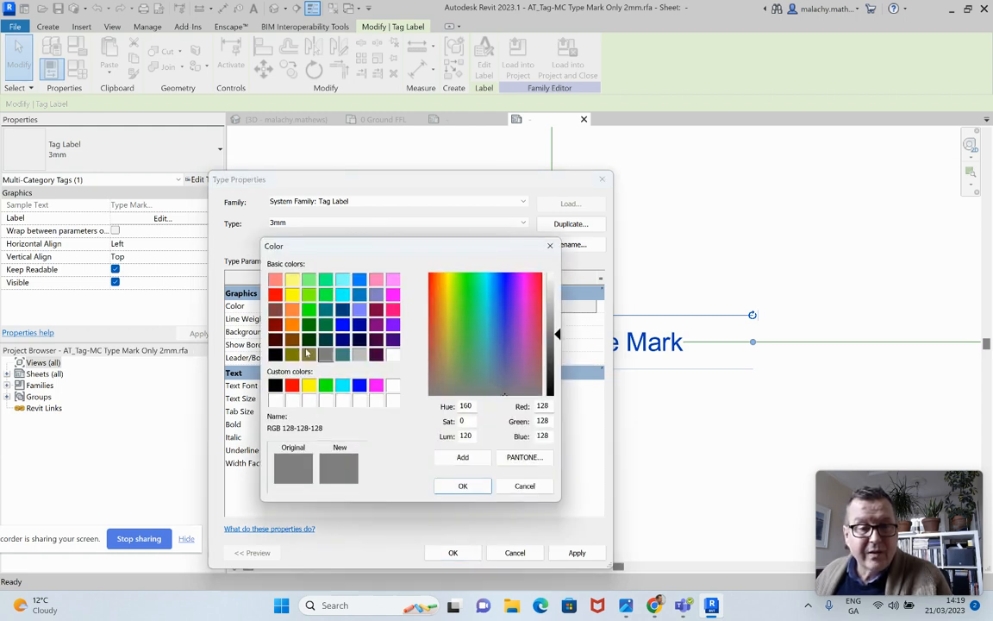
left_click(274, 354)
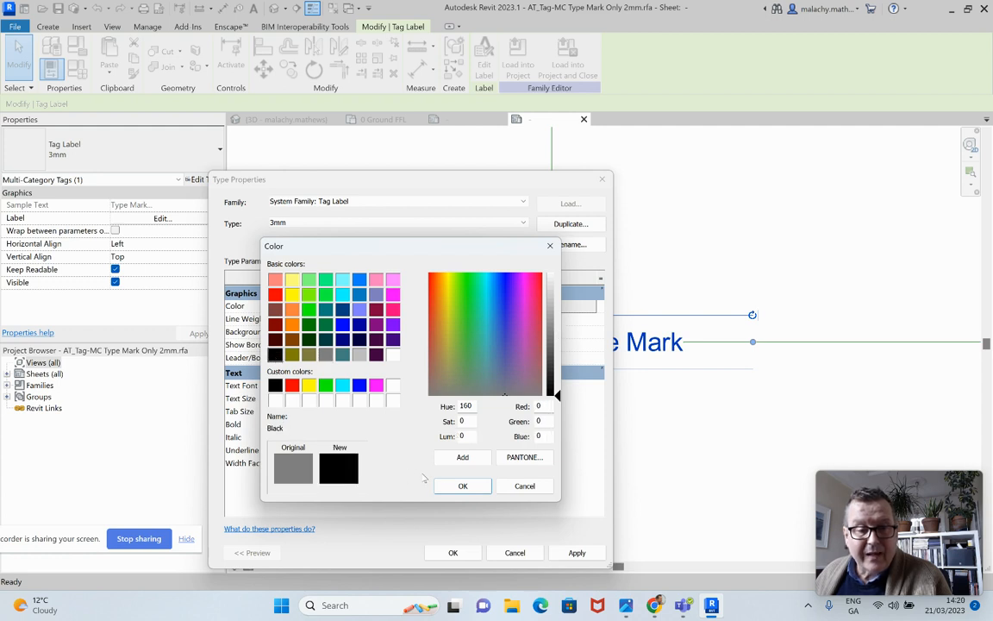
left_click(460, 486)
left_click(577, 553)
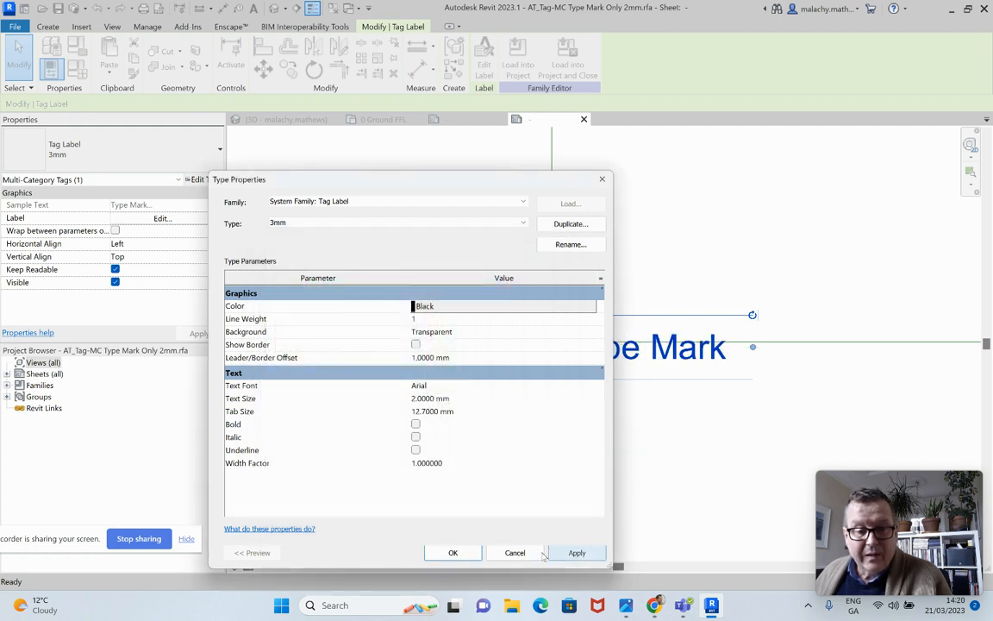
left_click(452, 552)
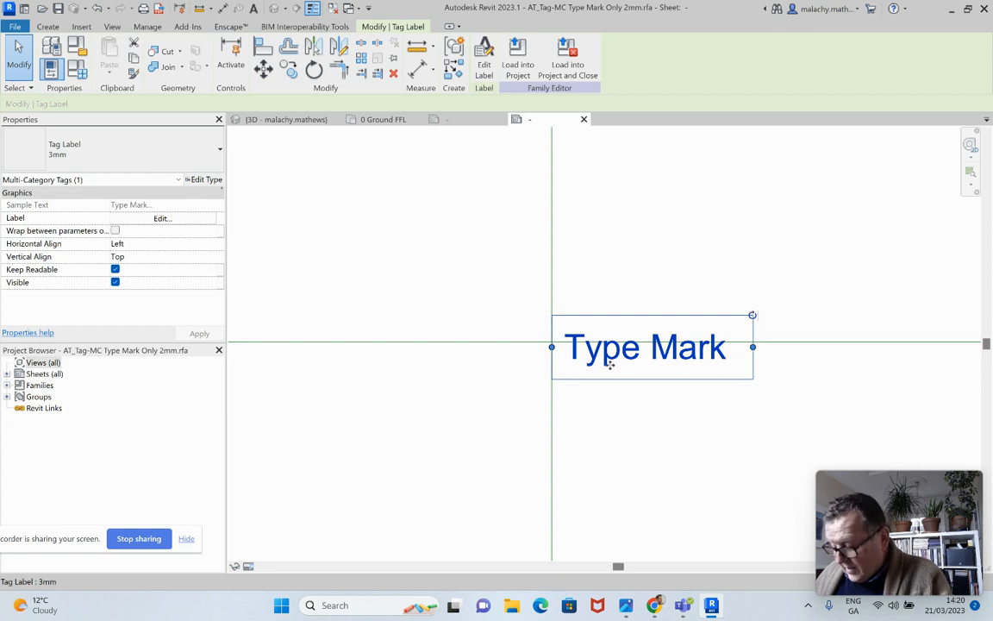
Shift the enlarged Type Mark label up to realign its left-edge midpoint with the reference plane intersection
left_click_drag(609, 364, 610, 362)
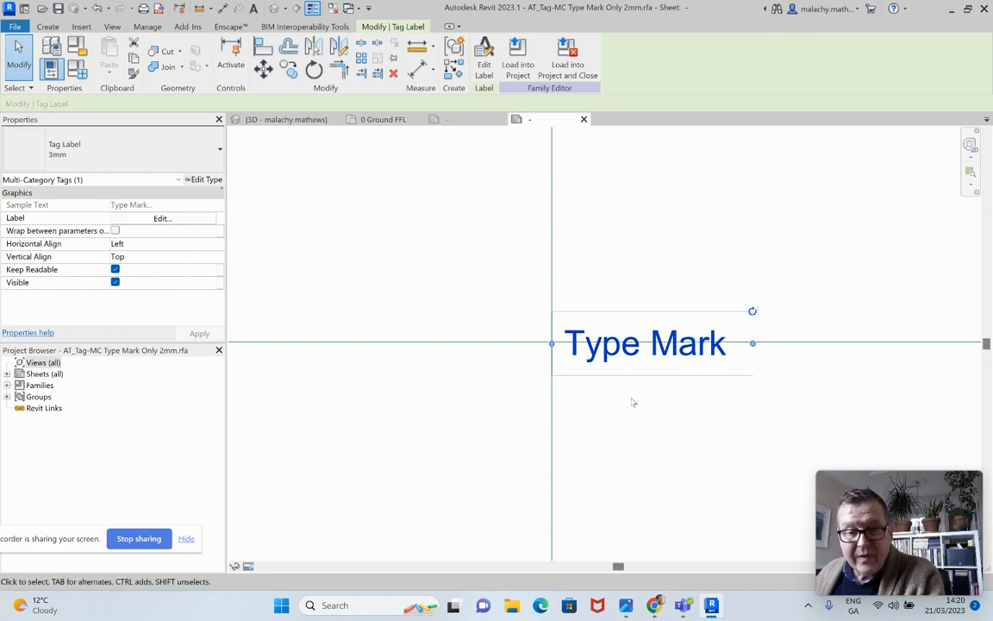
key("Up")
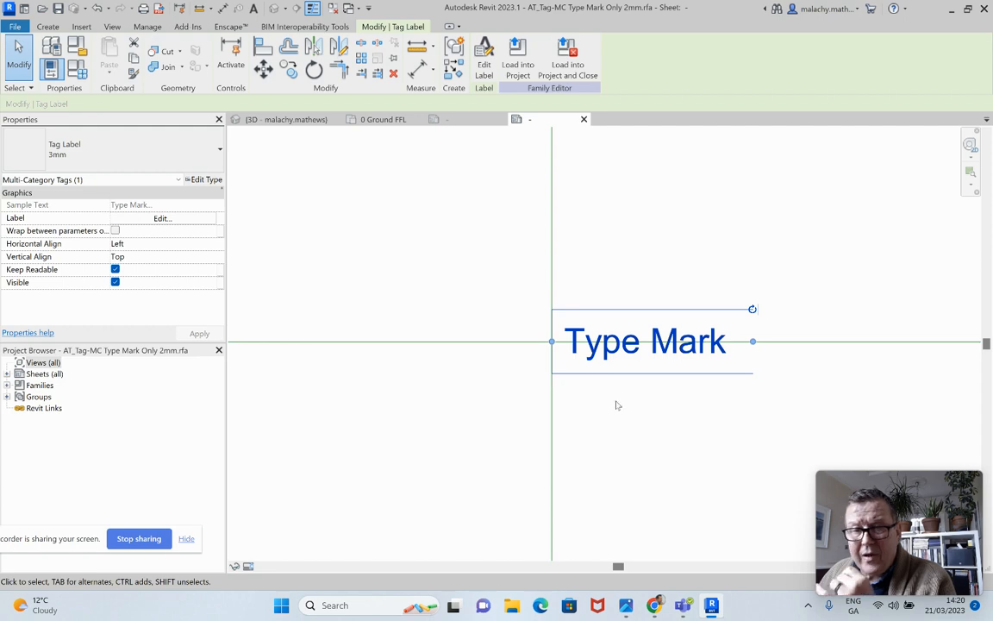
Save the Type Mark tag family and load it into the building project, overwriting the existing version and its parameter values
left_click(57, 9)
left_click(483, 318)
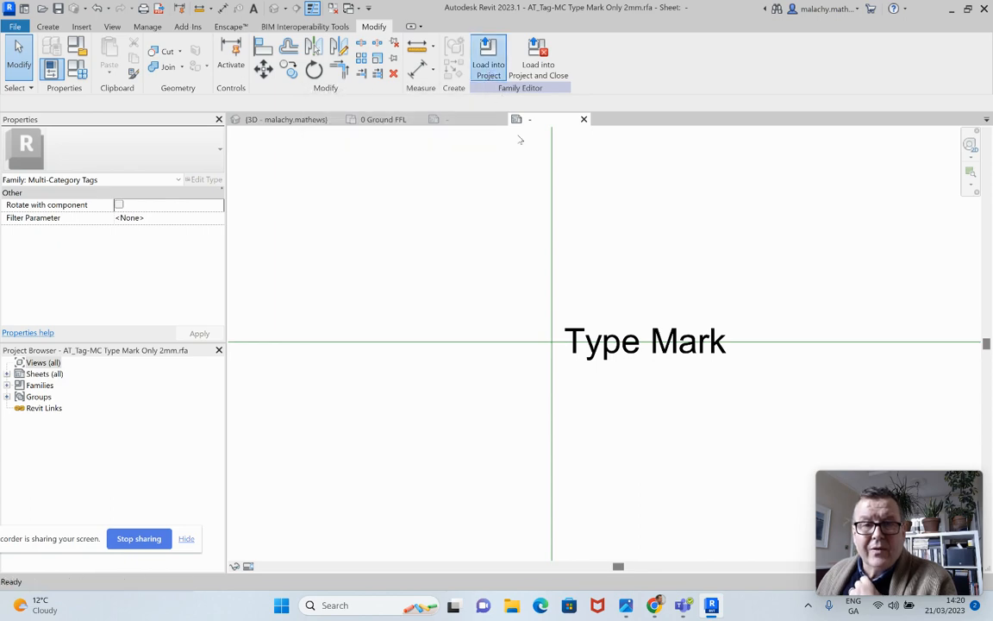
left_click(489, 56)
left_click(462, 398)
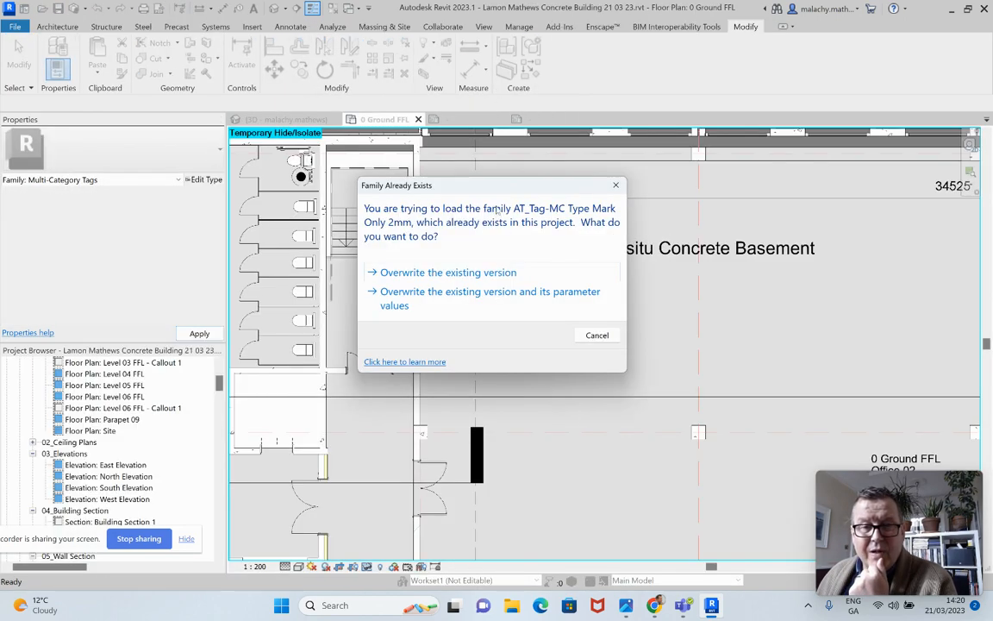
left_click_drag(449, 187, 287, 196)
left_click(267, 278)
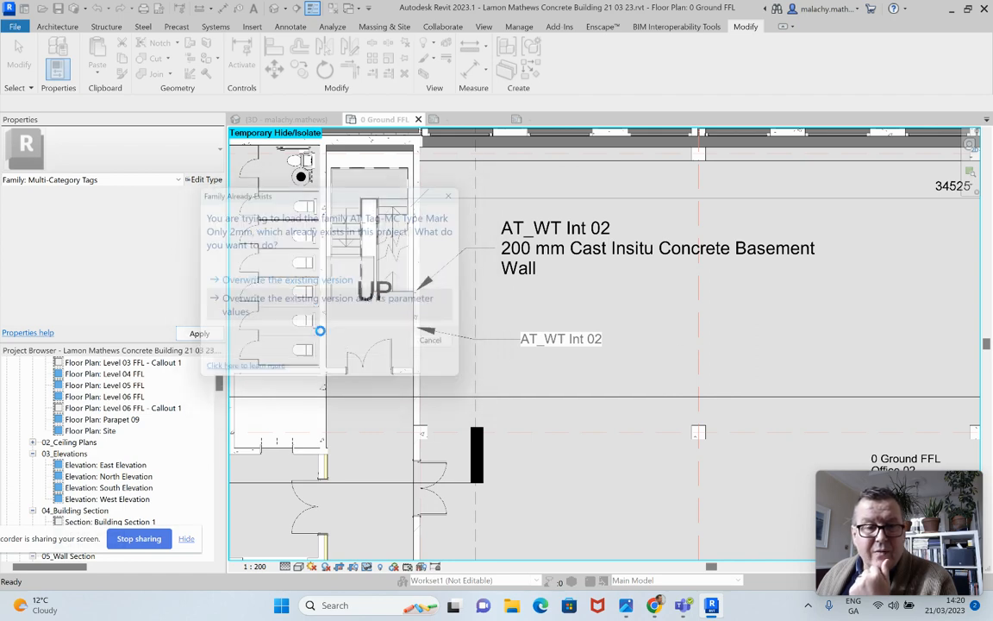
left_click(531, 318)
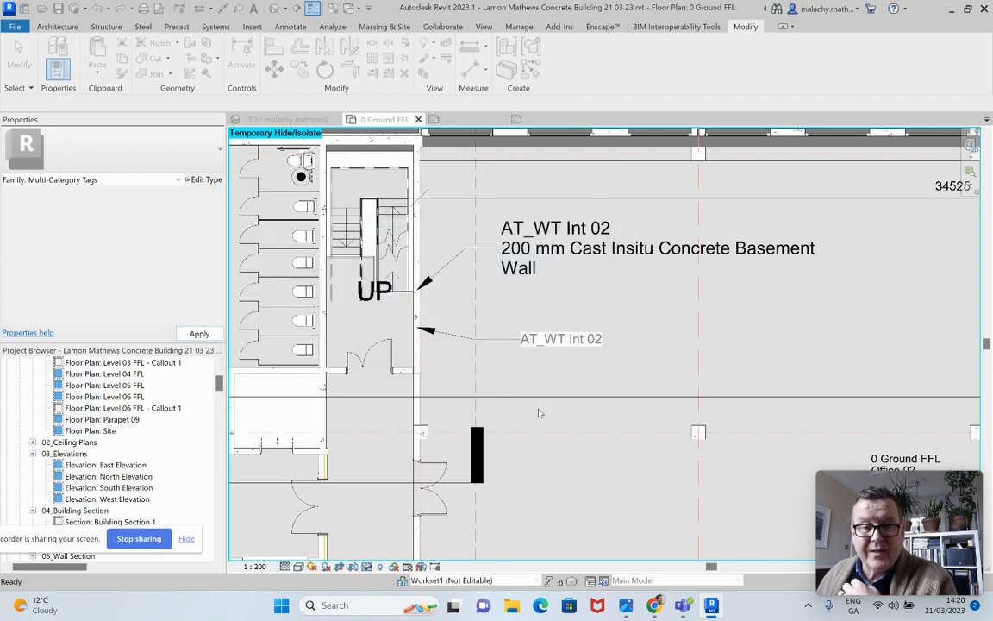
Move the Type Mark tag beneath the construction description tag, left-align their text, and straighten its leader beside the wall
left_click(594, 370)
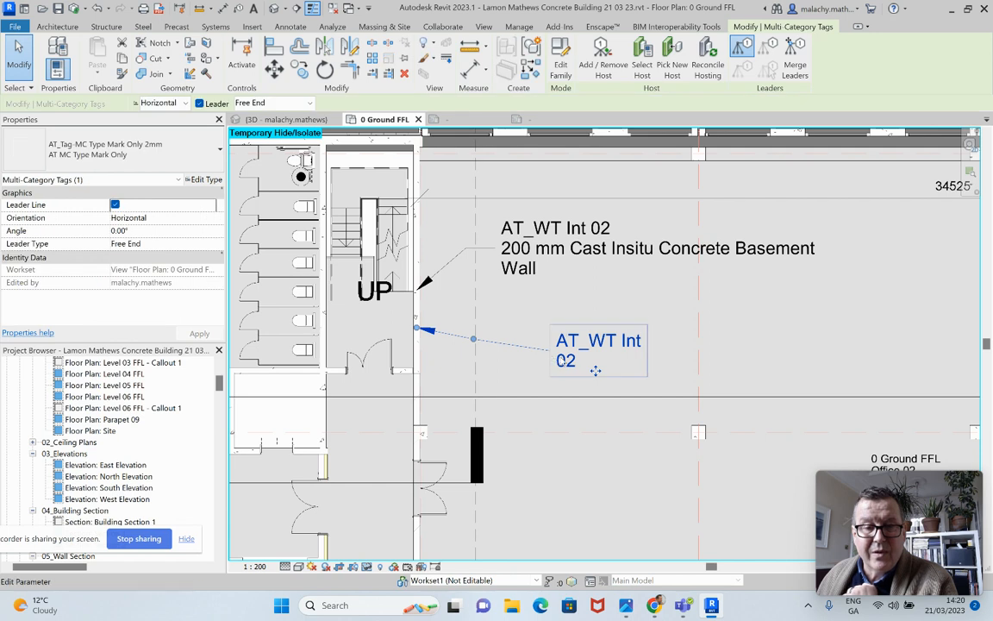
left_click_drag(594, 370, 539, 351)
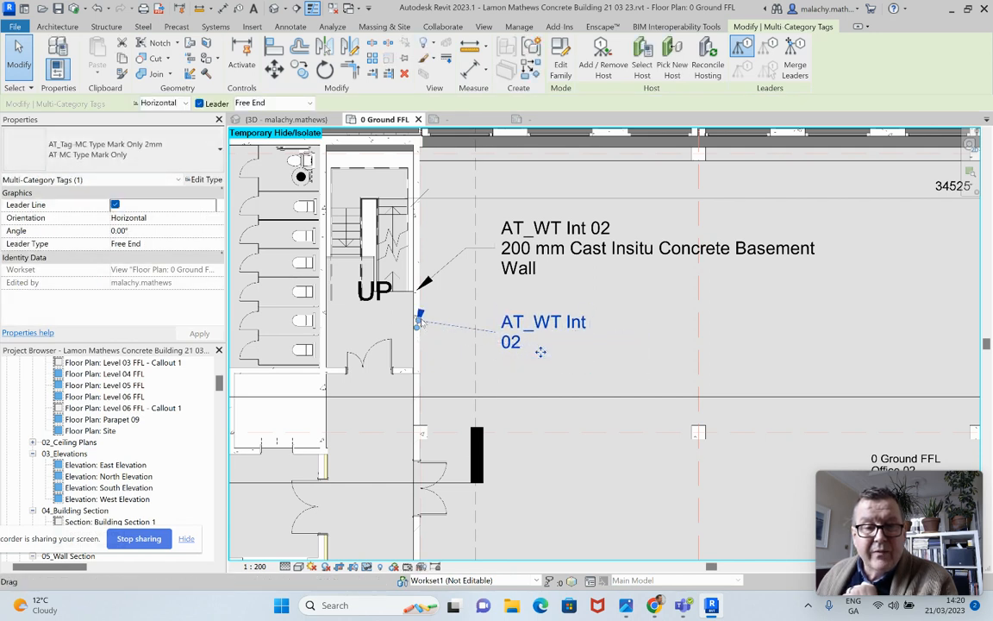
left_click(565, 374)
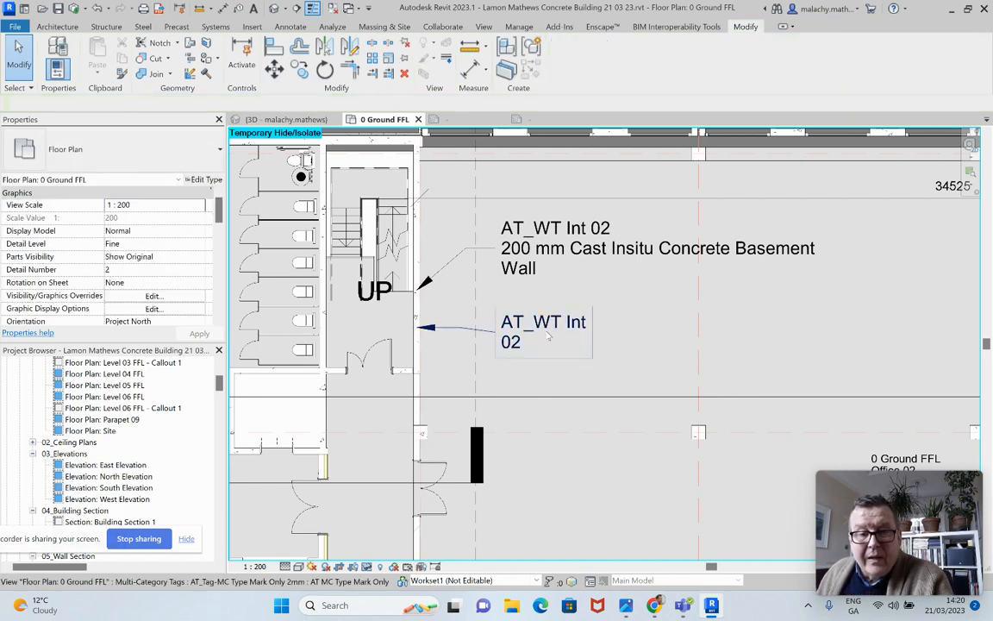
Reopen the Type Mark tag family for editing and widen the label's box well beyond its text
left_click(548, 337)
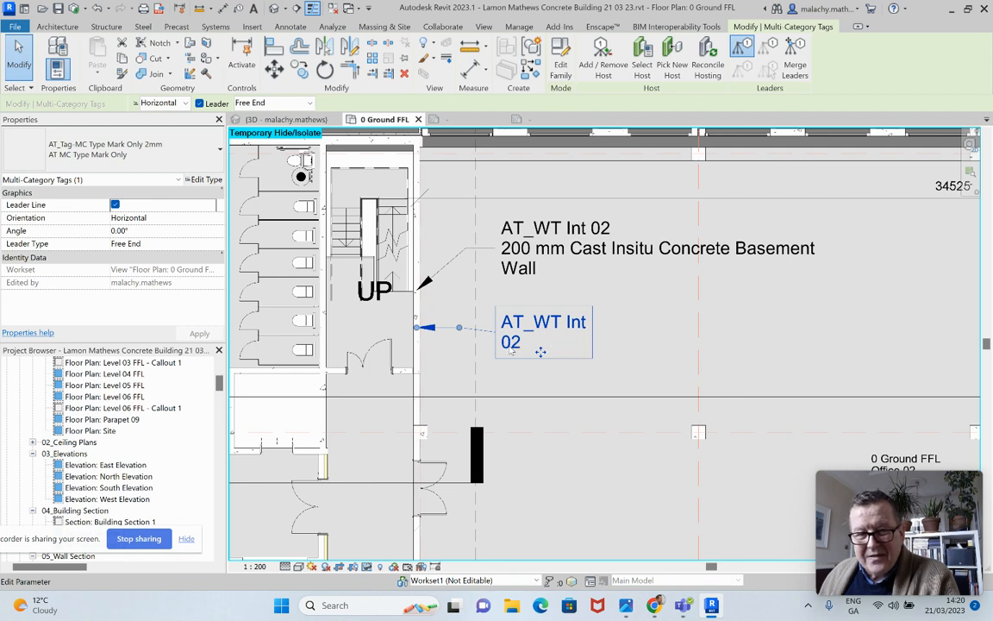
double_click(540, 349)
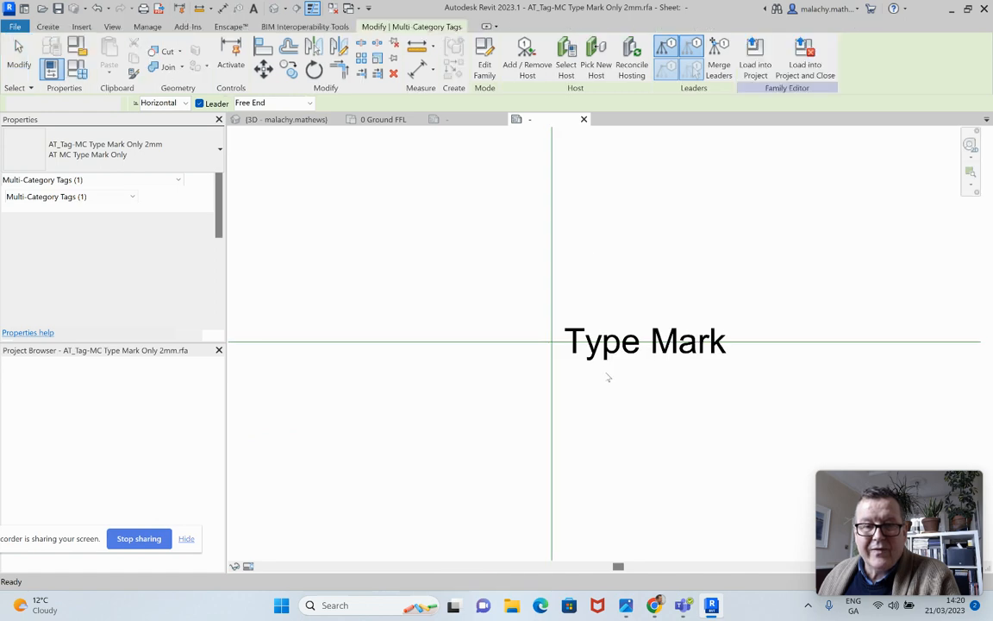
left_click(724, 343)
left_click_drag(800, 341, 890, 341)
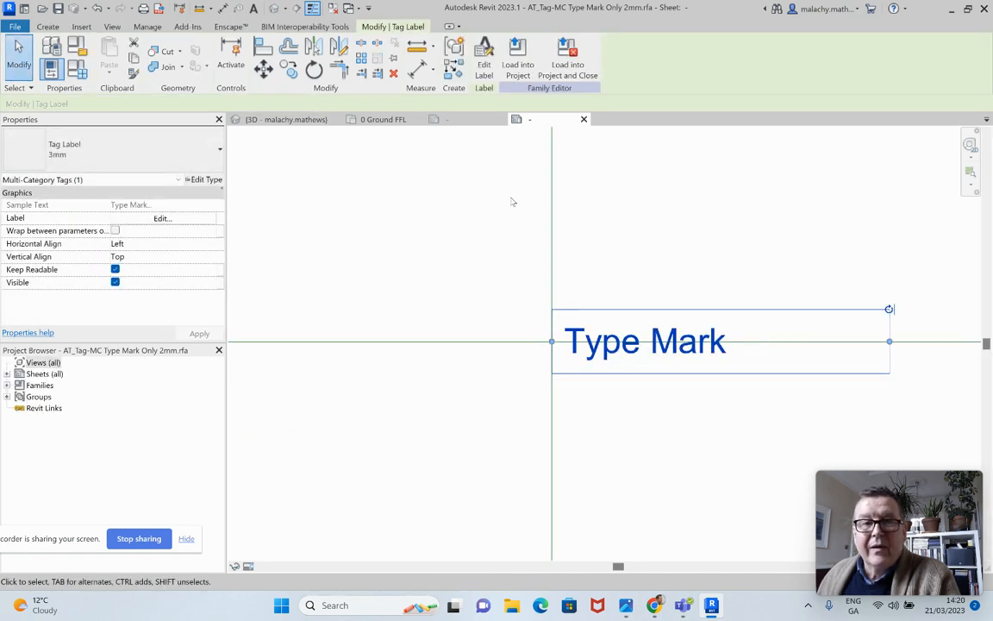
left_click(348, 167)
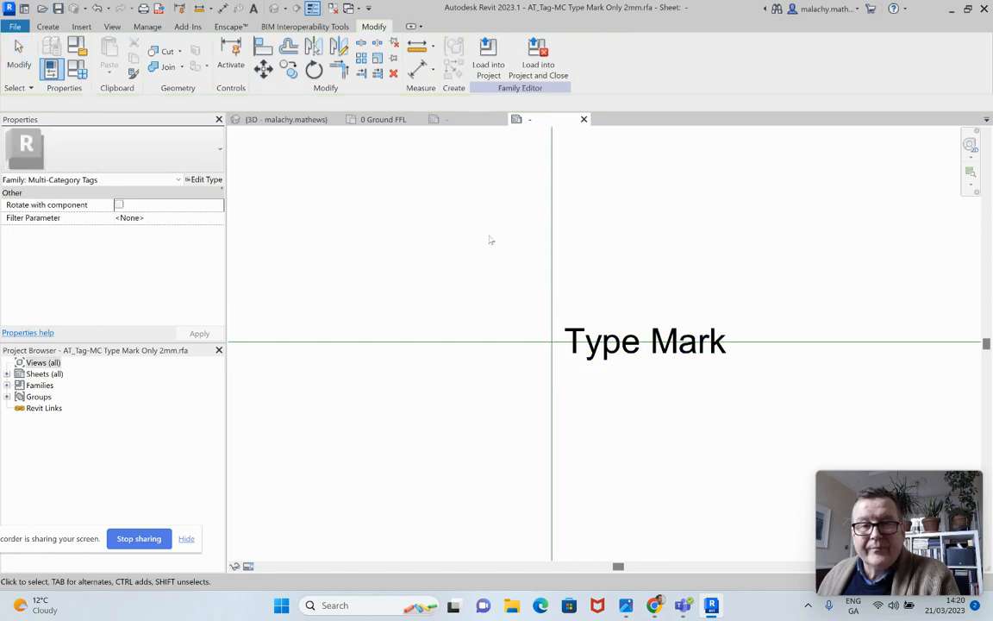
Reload the widened tag family into the building project, overwriting the existing version and its parameter values
left_click(484, 78)
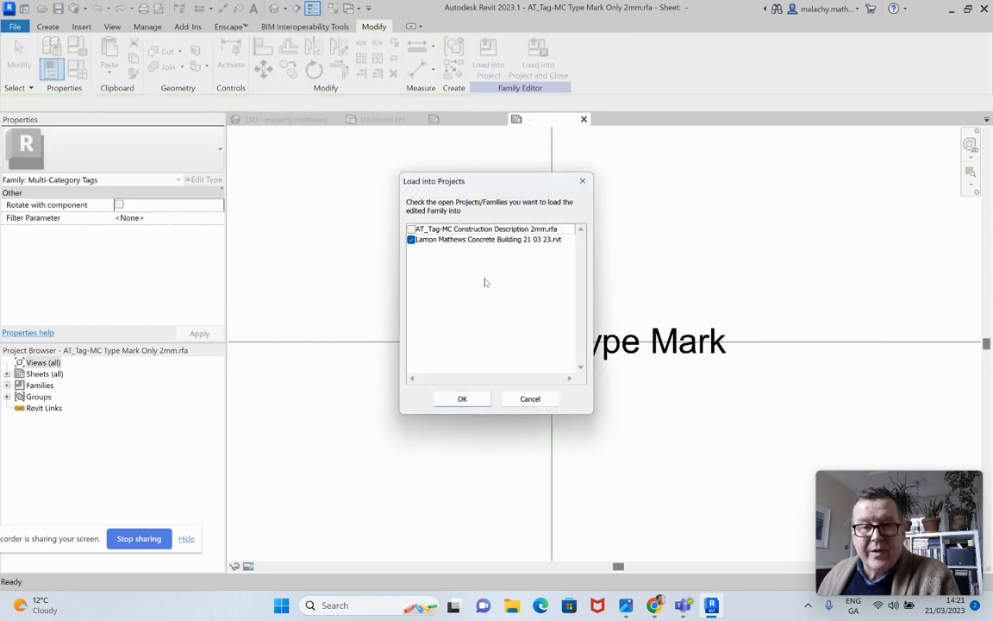
left_click(466, 399)
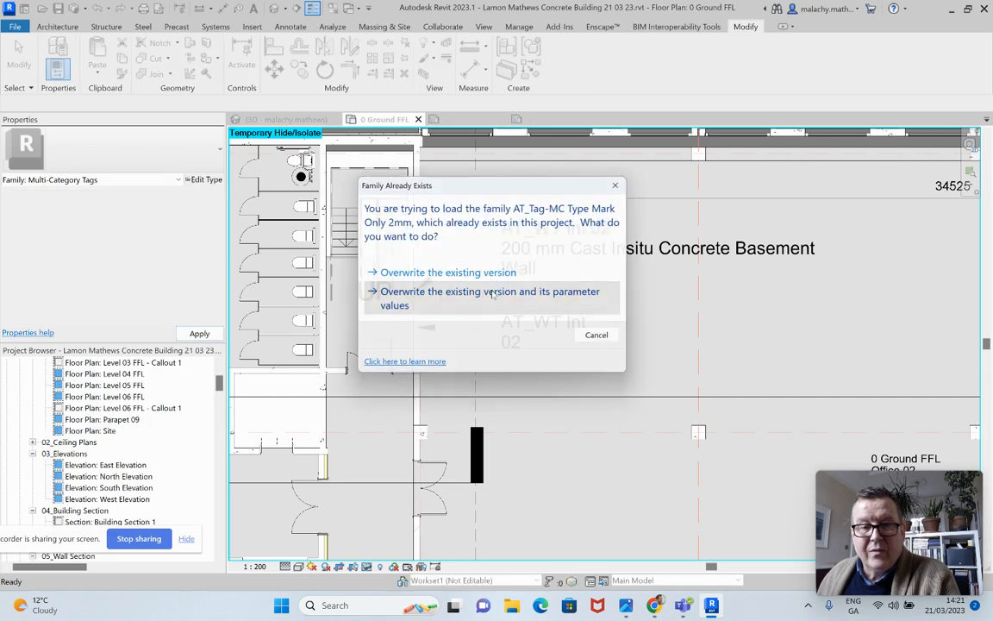
left_click(493, 294)
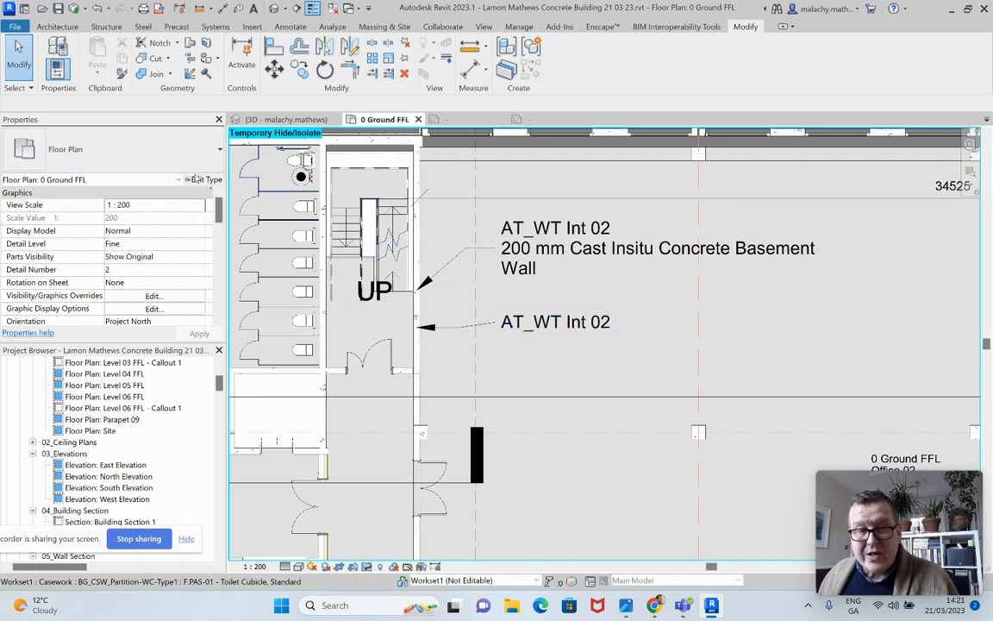
Delete the construction description tag above the type mark tag beside the stair wall
left_click(205, 180)
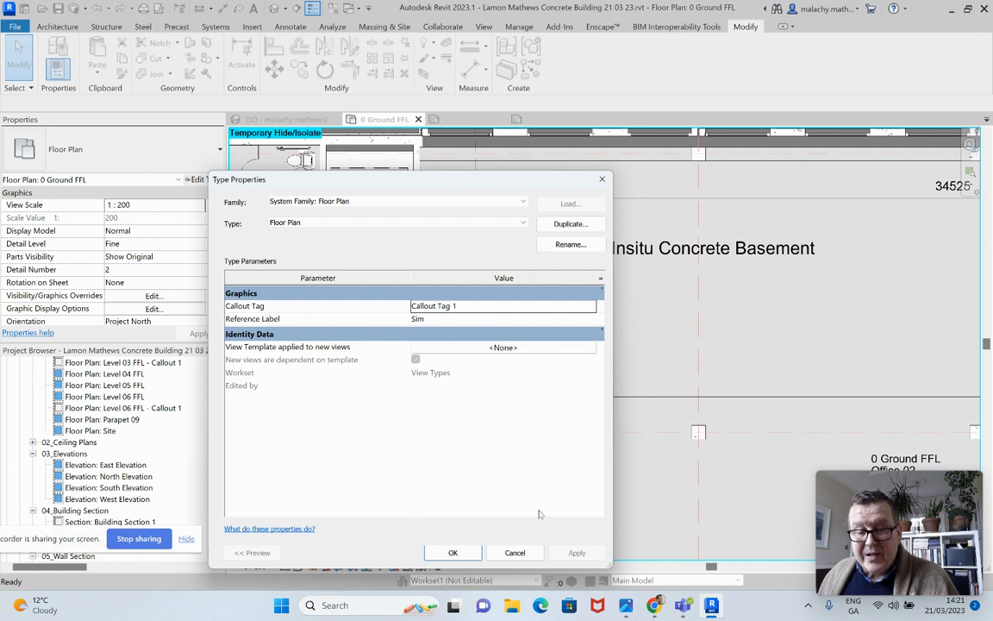
left_click(515, 553)
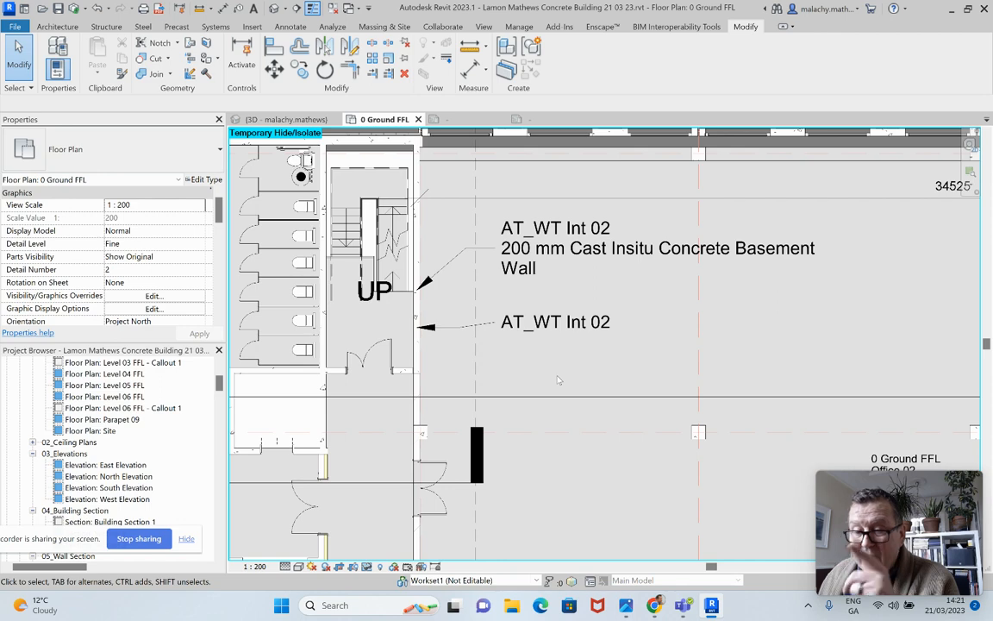
left_click(571, 249)
key("Delete")
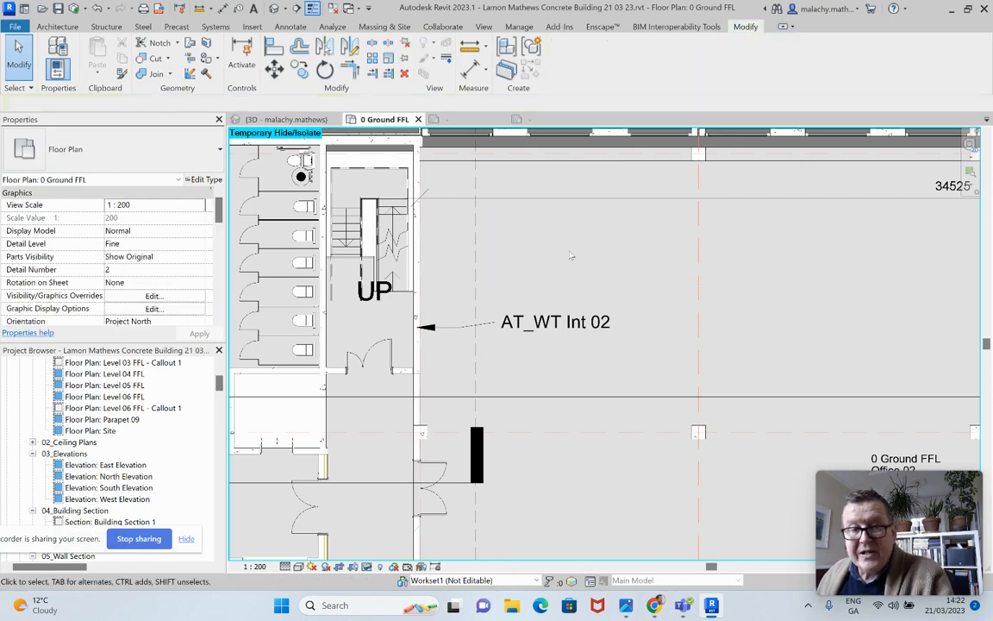
Place multi-category type mark tags with leaders on the Services Lobby window, the Services Lobby and Reception double doors, and the Office 02 facade
scroll(597, 343, "down", 5)
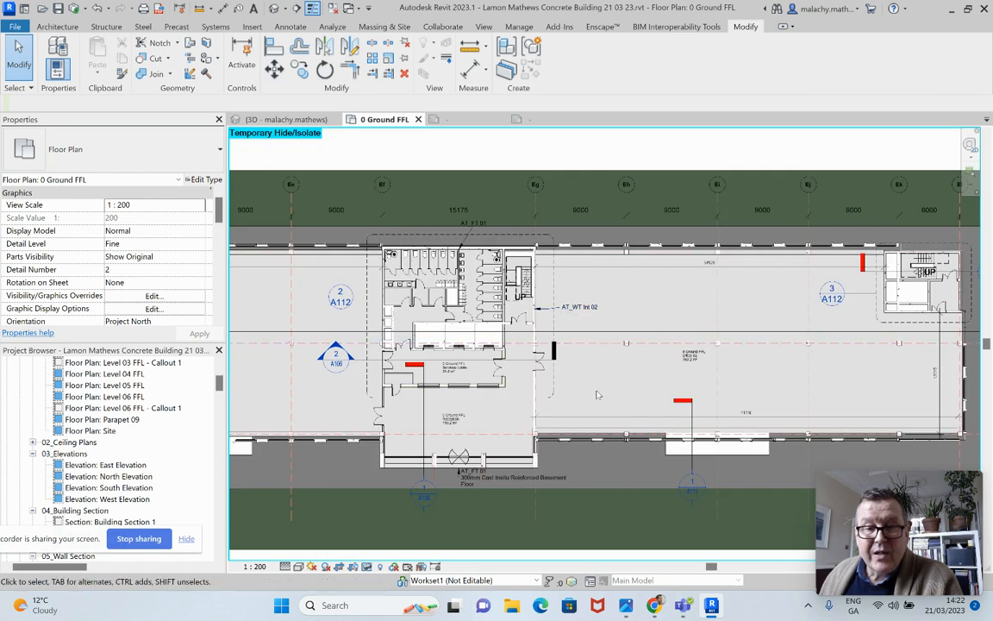
scroll(598, 398, "down", 1)
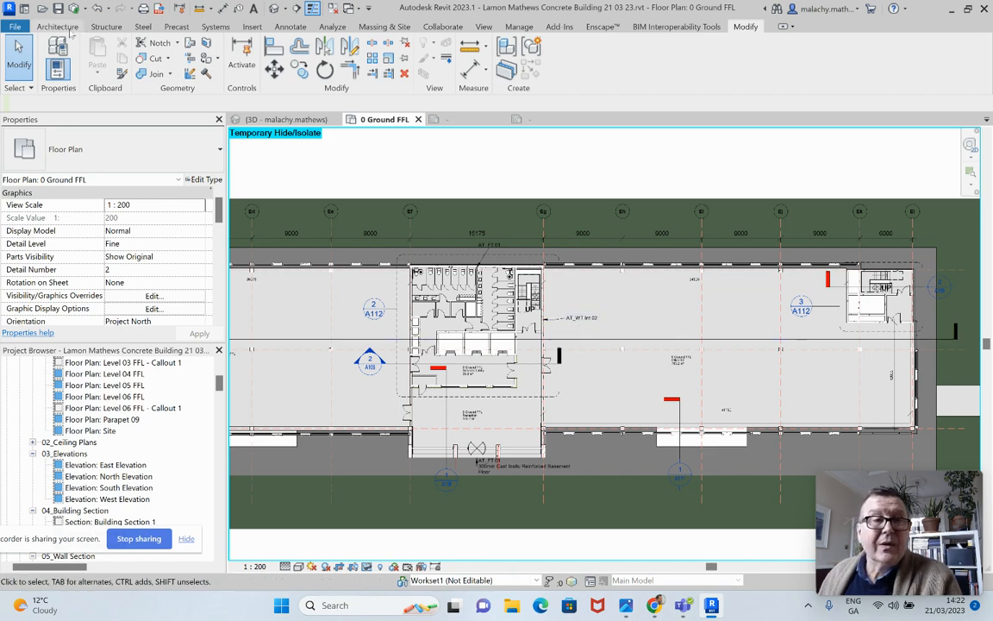
left_click(278, 27)
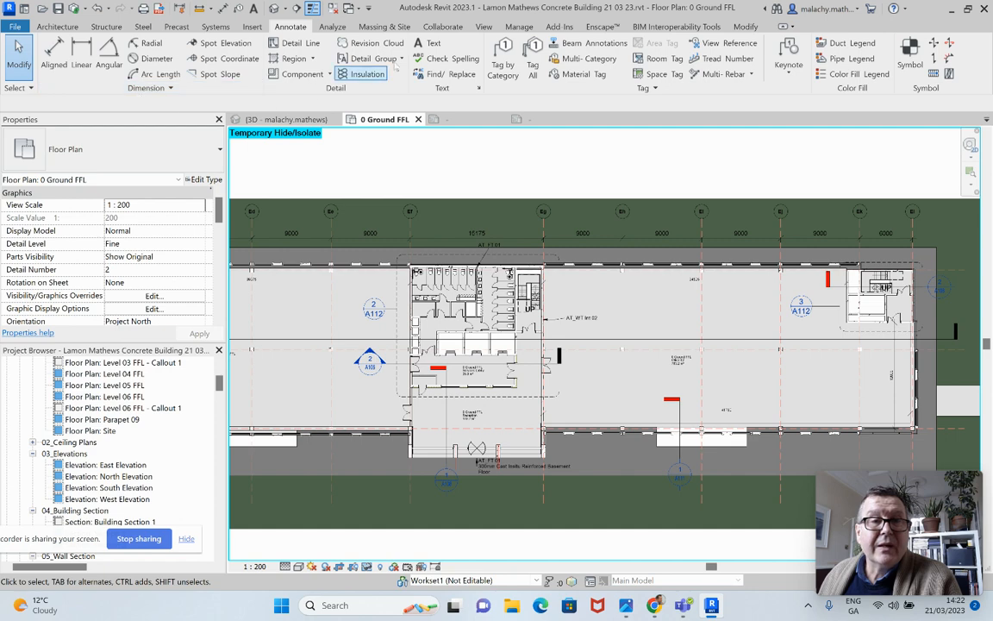
left_click(579, 58)
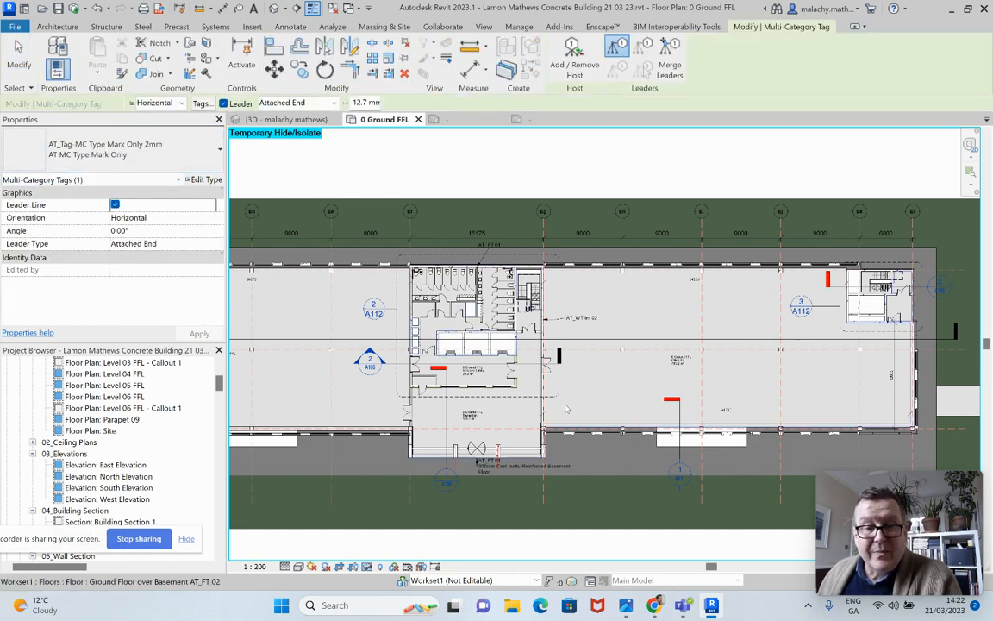
scroll(545, 384, "up", 3)
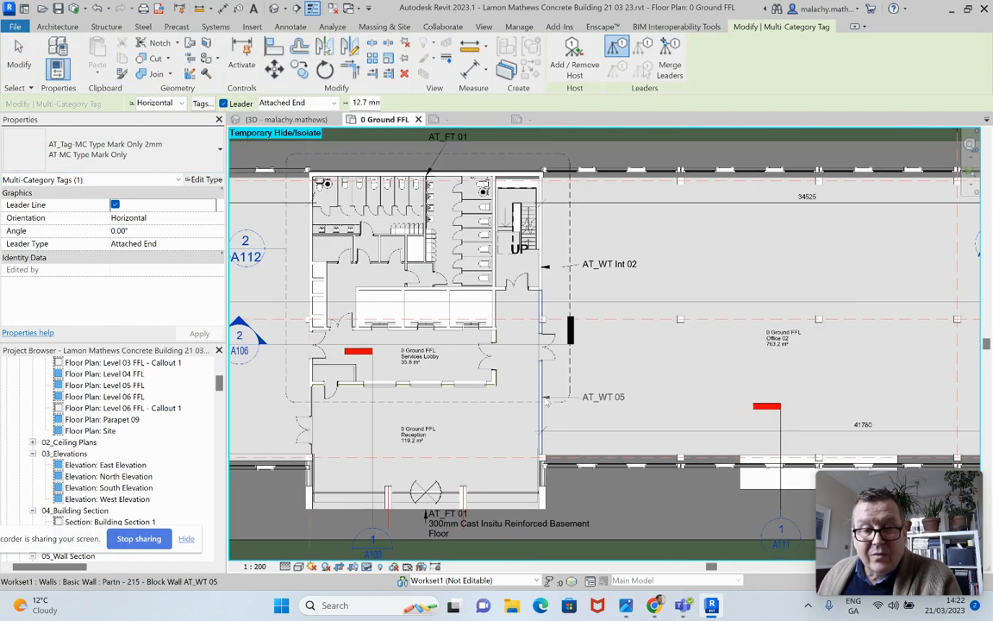
left_click(464, 392)
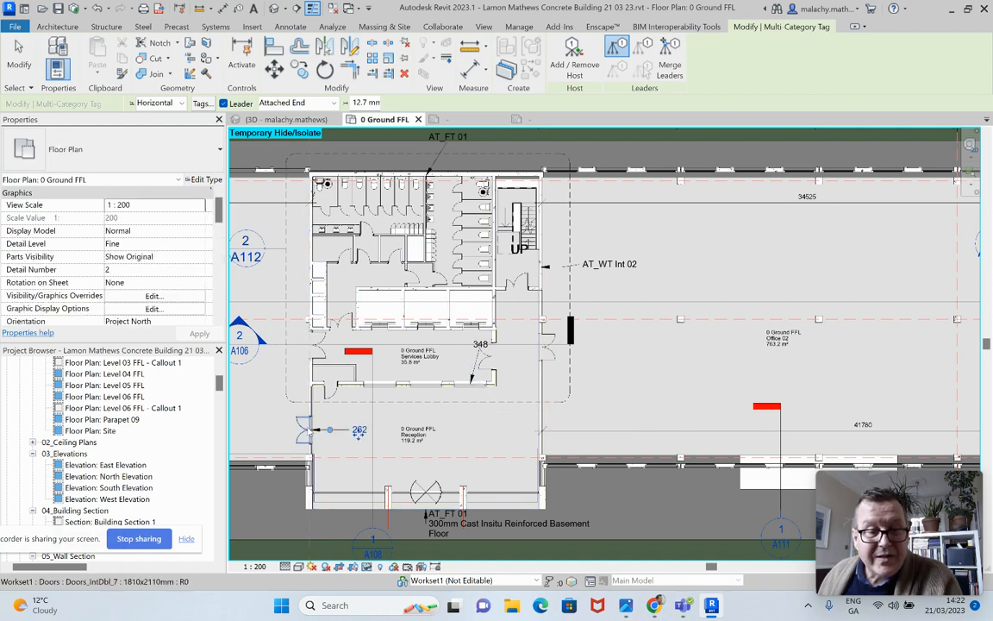
left_click(360, 345)
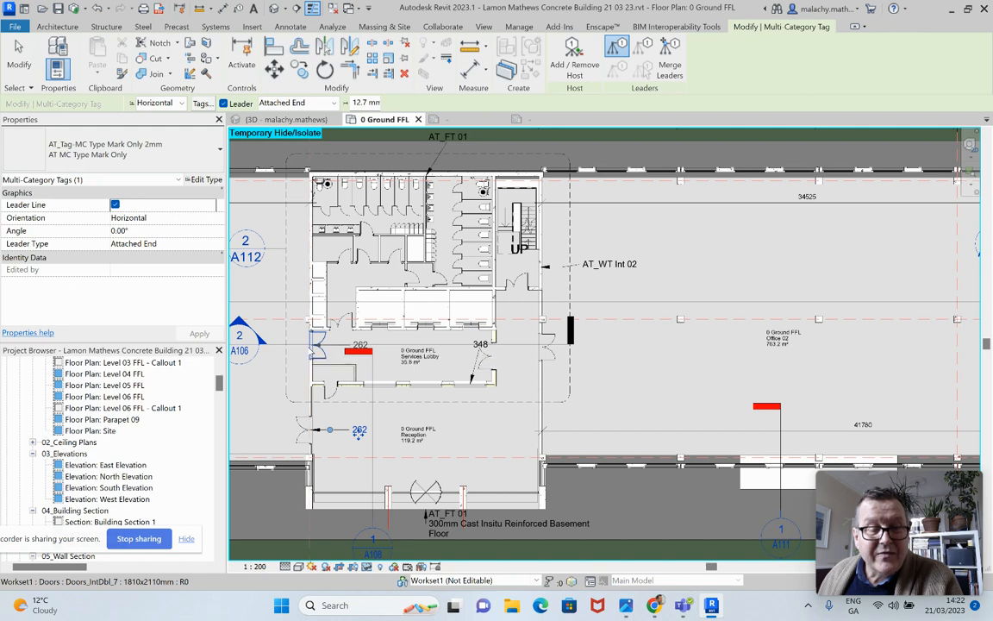
left_click(359, 431)
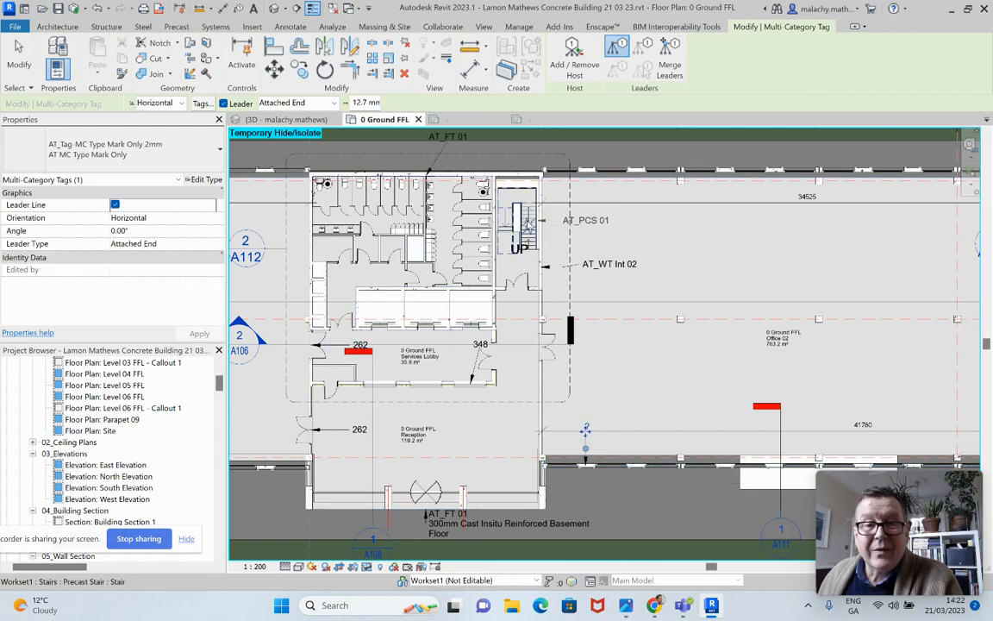
Tag the precast stair beside the toilets and the structural column on grid Eh with their type marks
left_click(520, 223)
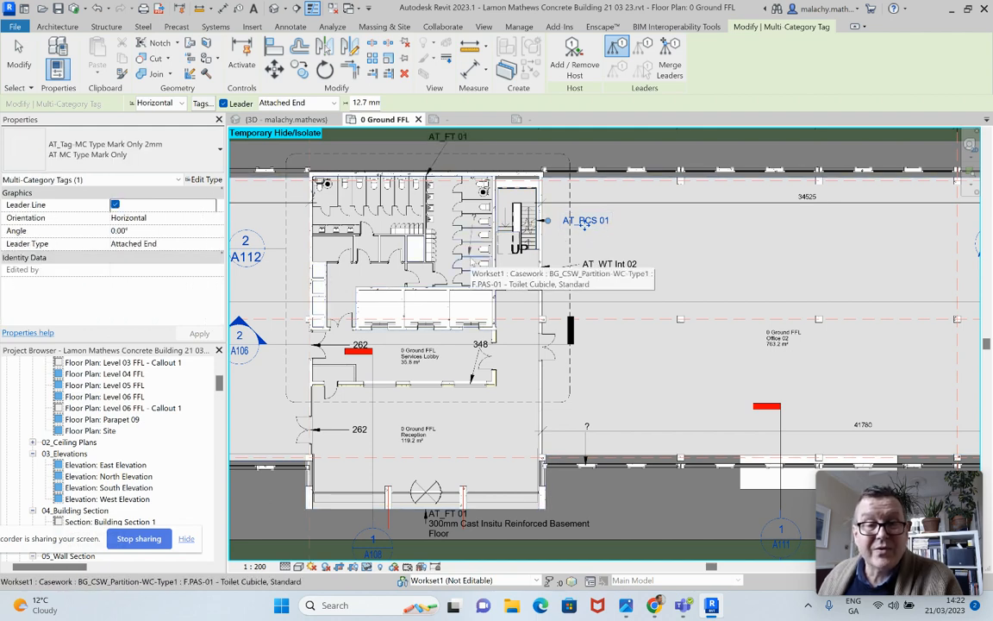
scroll(480, 250, "up", 3)
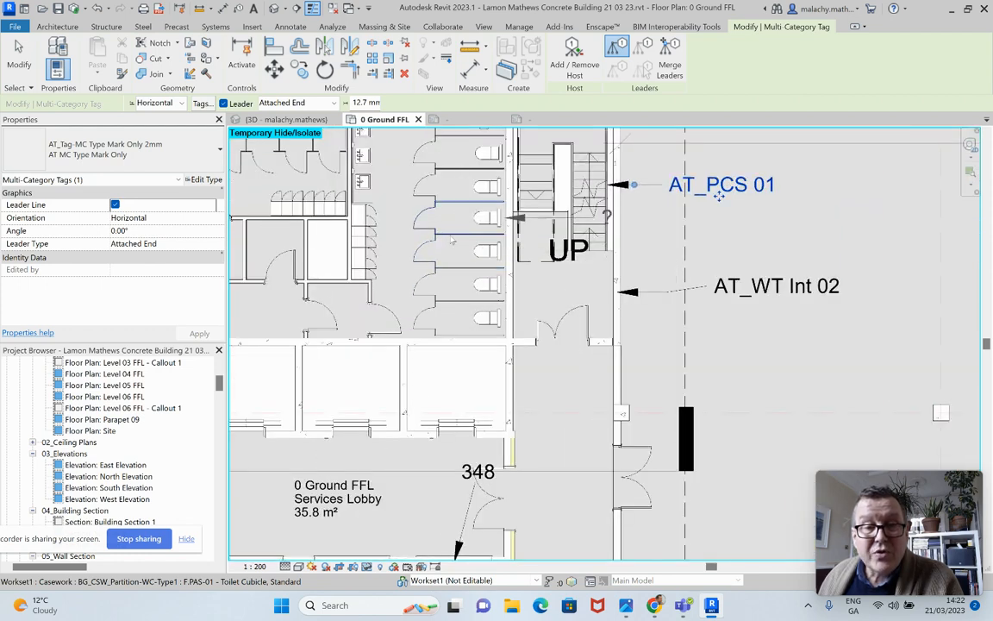
scroll(608, 333, "down", 4)
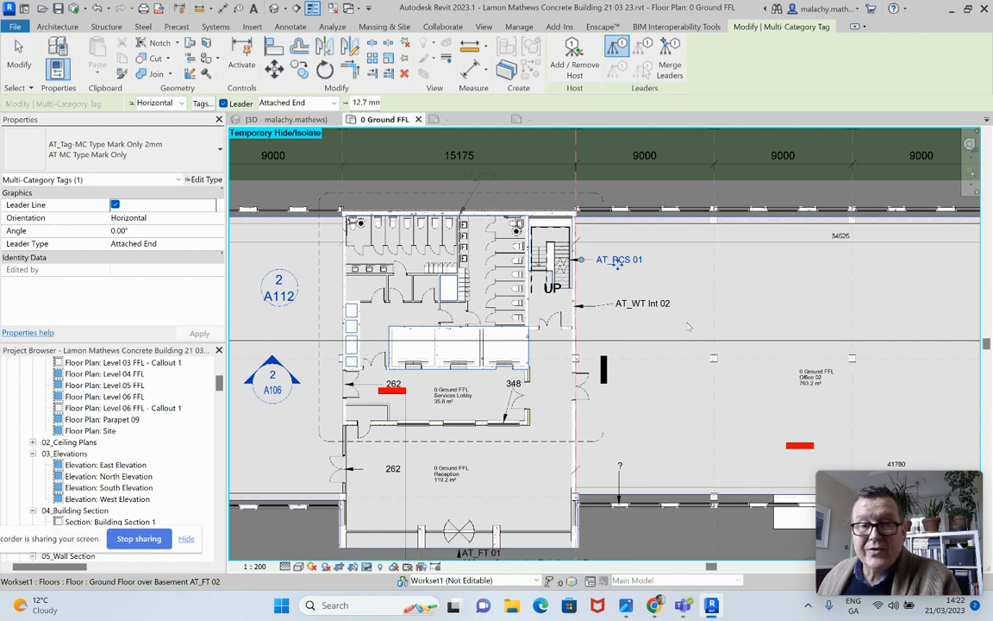
scroll(726, 335, "down", 2)
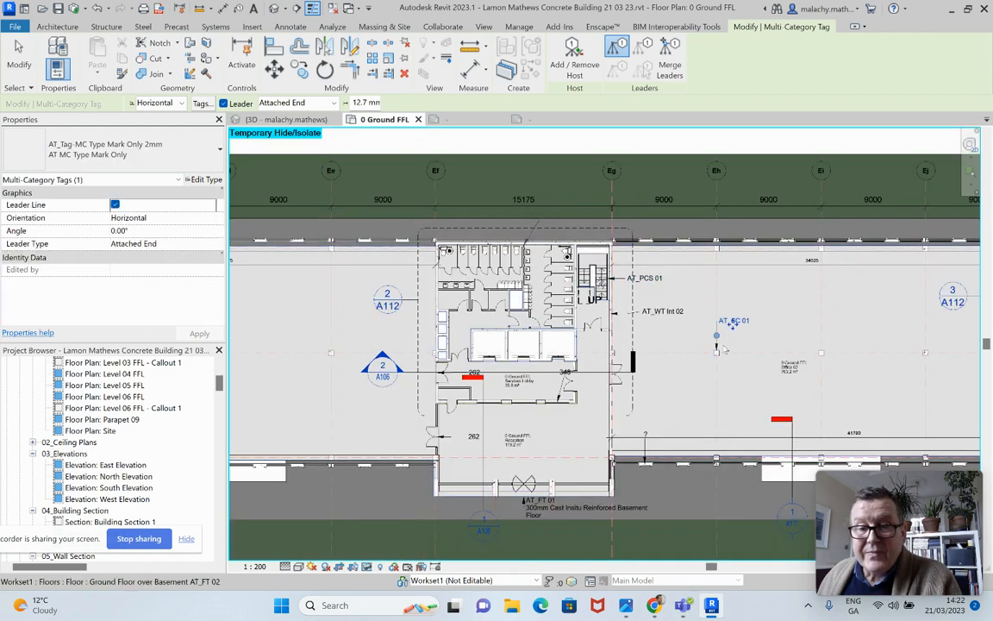
Tag the lower wall of the stair core near grid Ek, placing the type mark below the wall
scroll(775, 328, "down", 1)
middle_click_drag(808, 370, 639, 369)
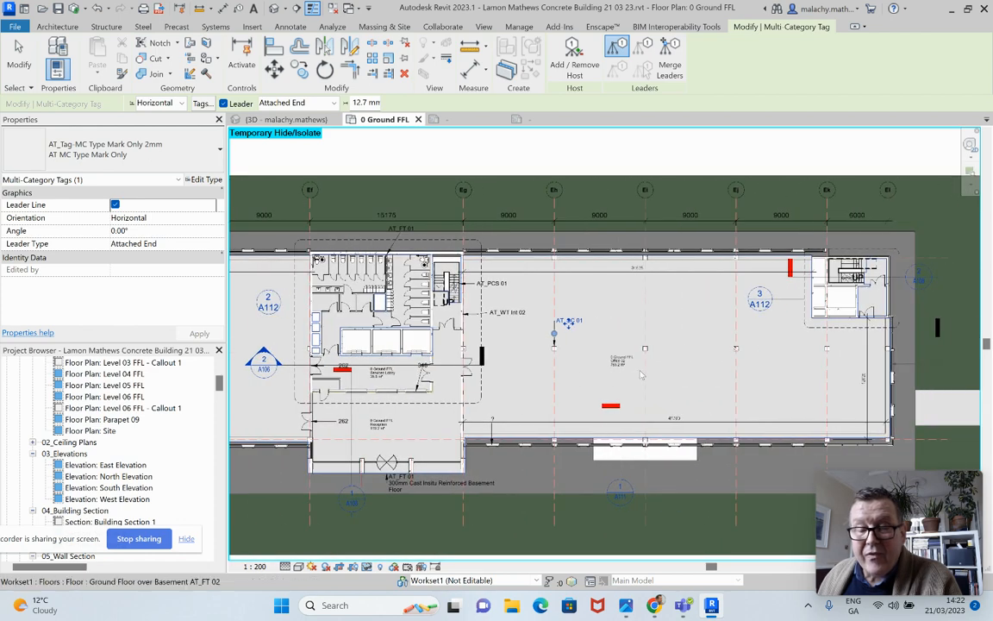
left_click(554, 334)
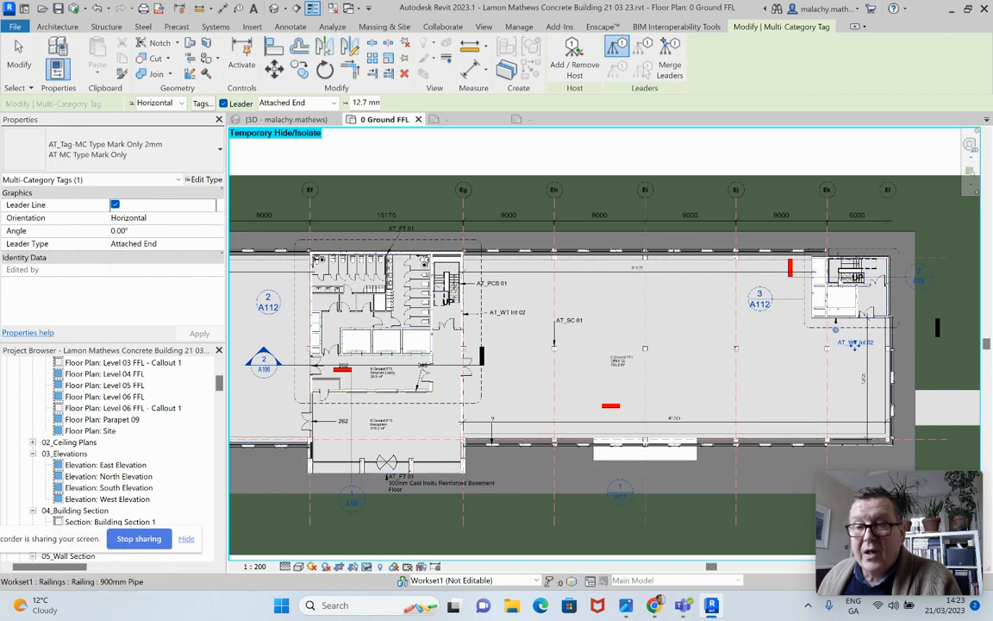
Tag the column on grid Ec with an angled leader and the stair core wall near grid Eb with type marks
scroll(752, 379, "down", 1)
middle_click_drag(759, 399, 911, 391)
scroll(454, 371, "up", 2)
scroll(490, 344, "up", 1)
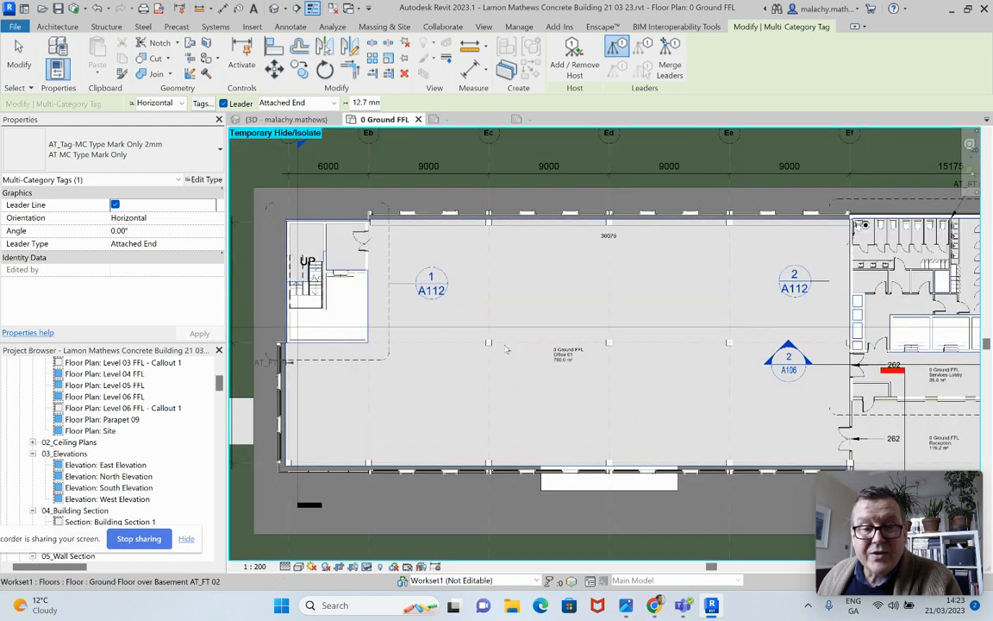
left_click(491, 343)
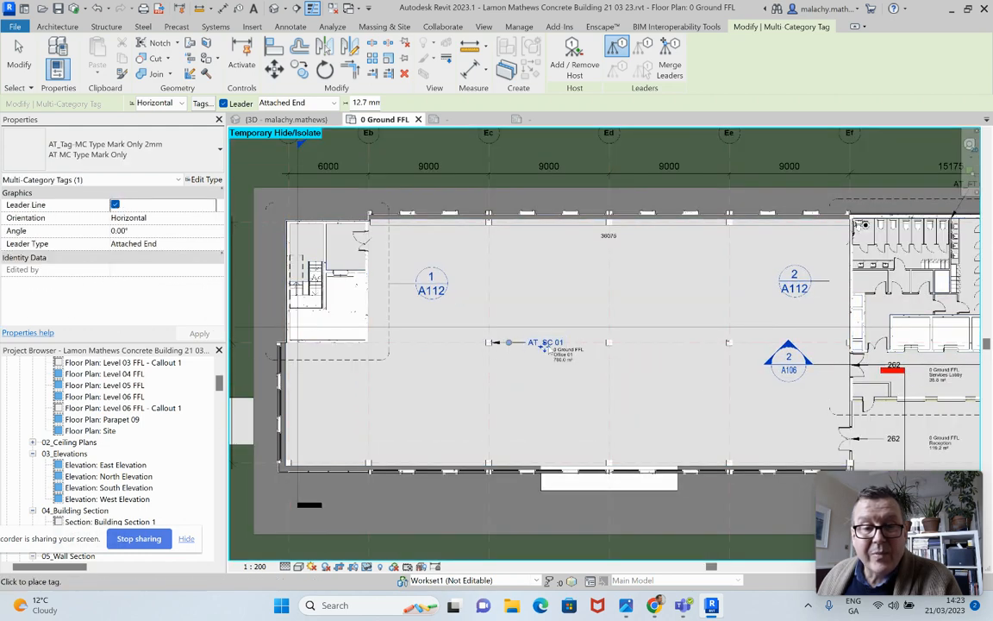
key("Escape")
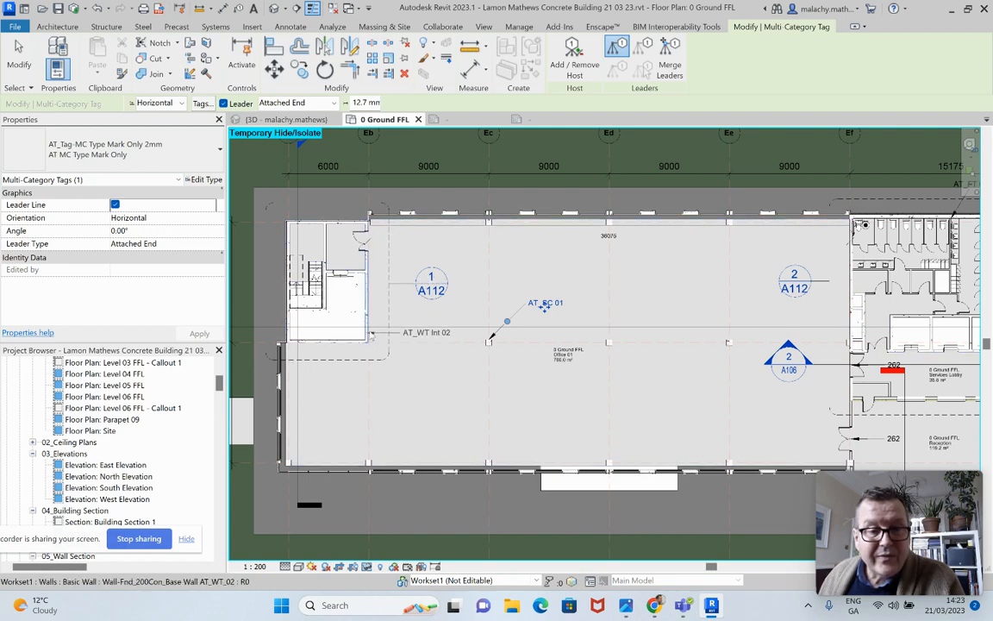
left_click(369, 331)
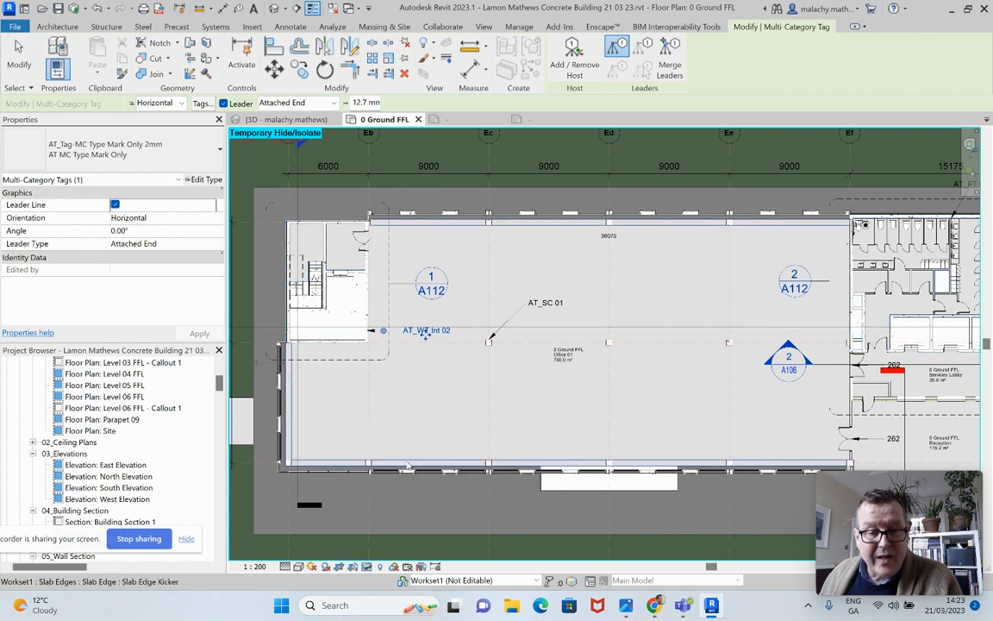
Tag the facade along the lower edge of Office 01 between grids Ea and Eb with a multi-category type mark
left_click(332, 469)
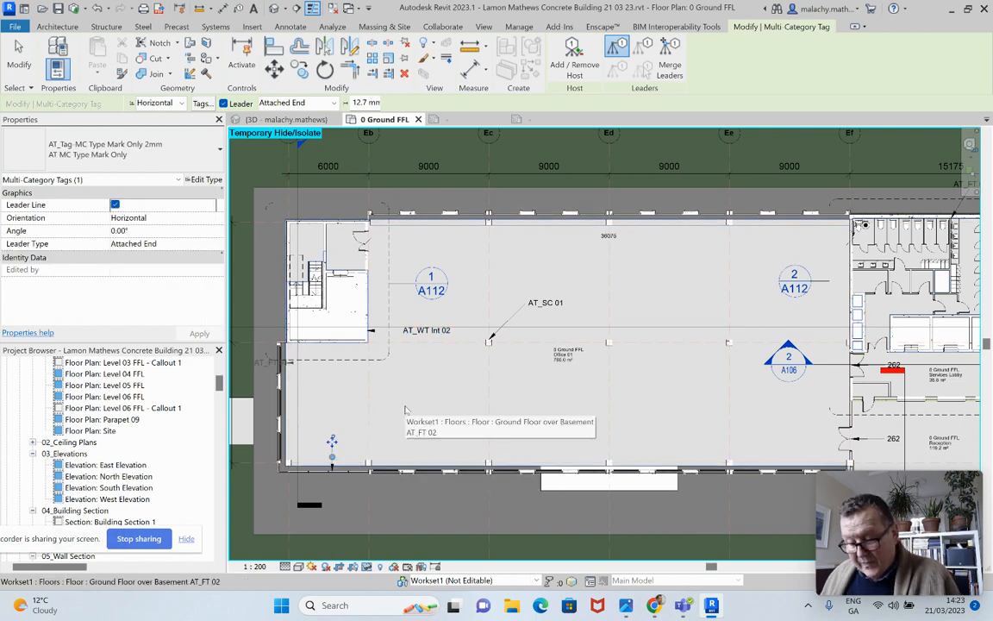
key("Escape")
key("Escape")
scroll(472, 378, "down", 2)
scroll(472, 377, "down", 1)
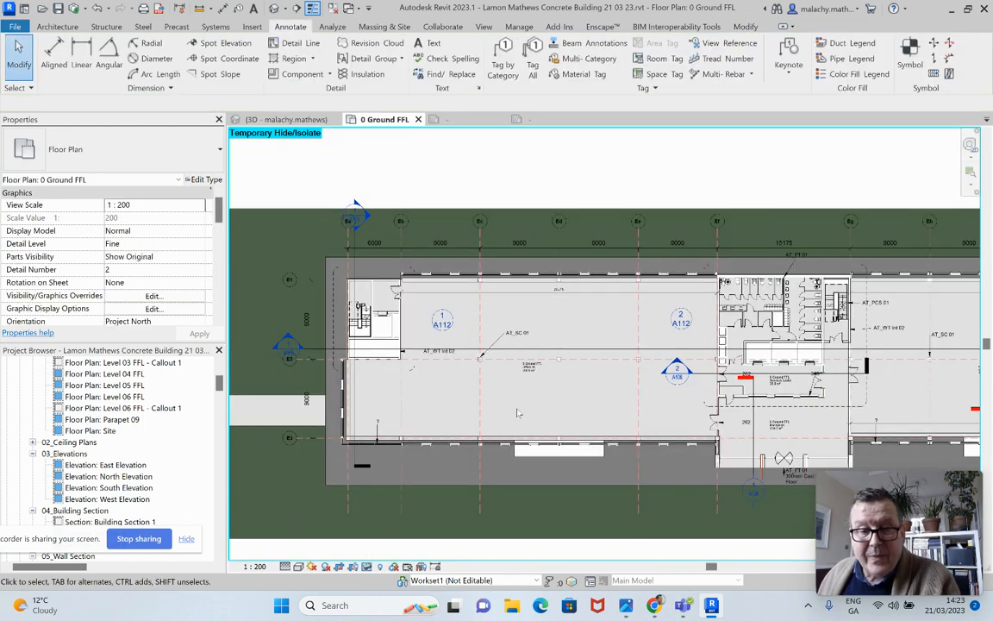
Place further multi-category type mark tags with leaders at Office 01's lower corner, on the lower facade and the floor edge below the stair core
middle_click_drag(519, 413, 454, 414)
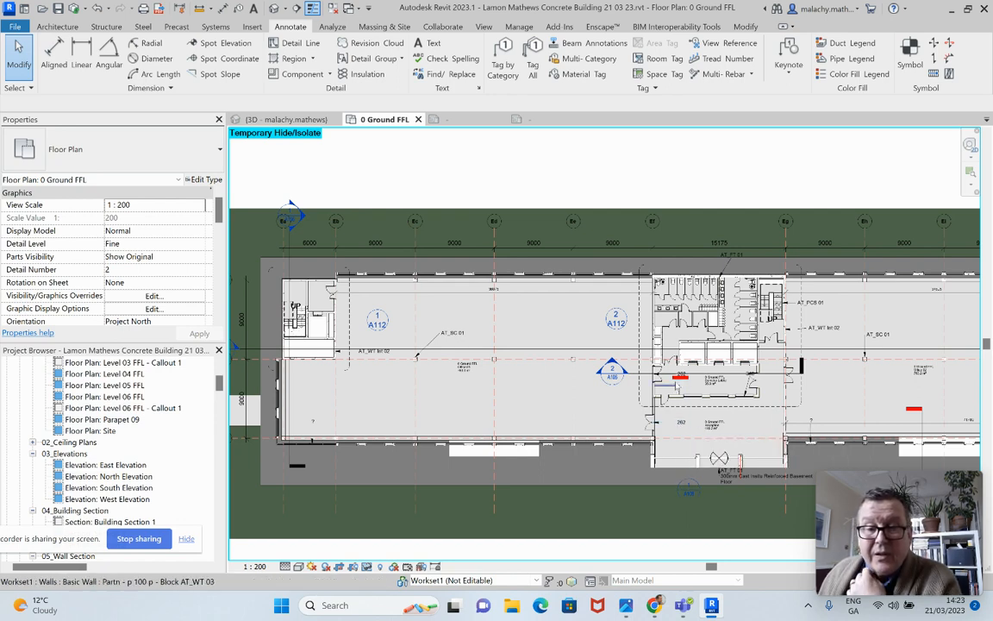
scroll(685, 377, "up", 4)
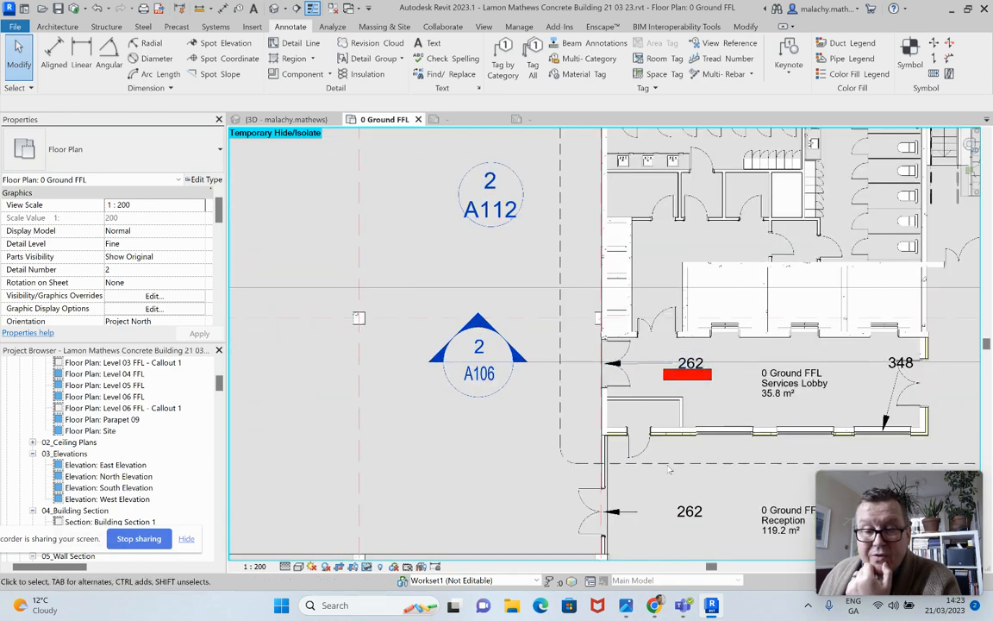
scroll(639, 495, "down", 4)
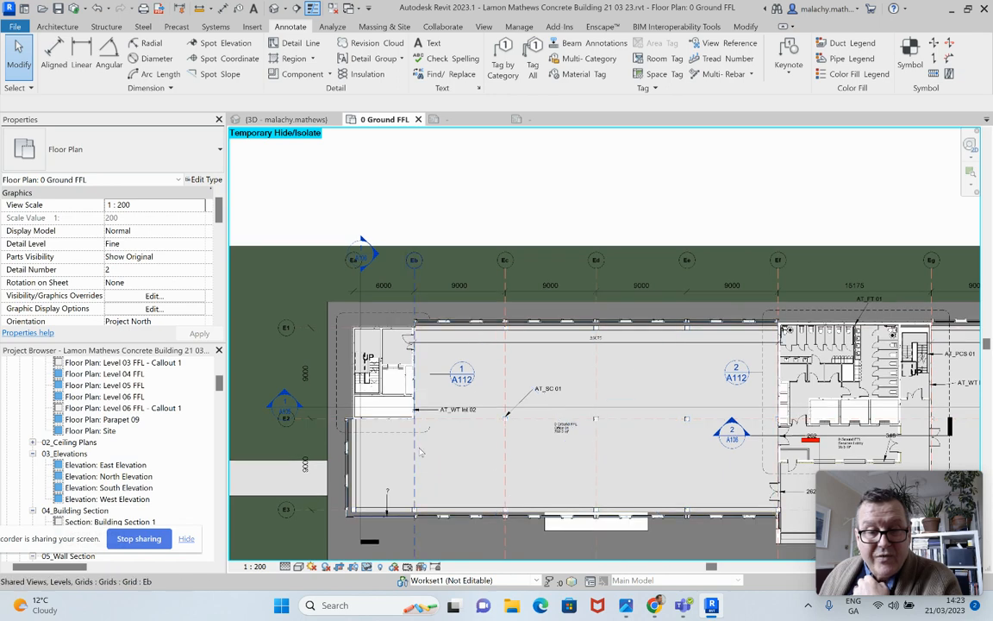
scroll(388, 521, "up", 4)
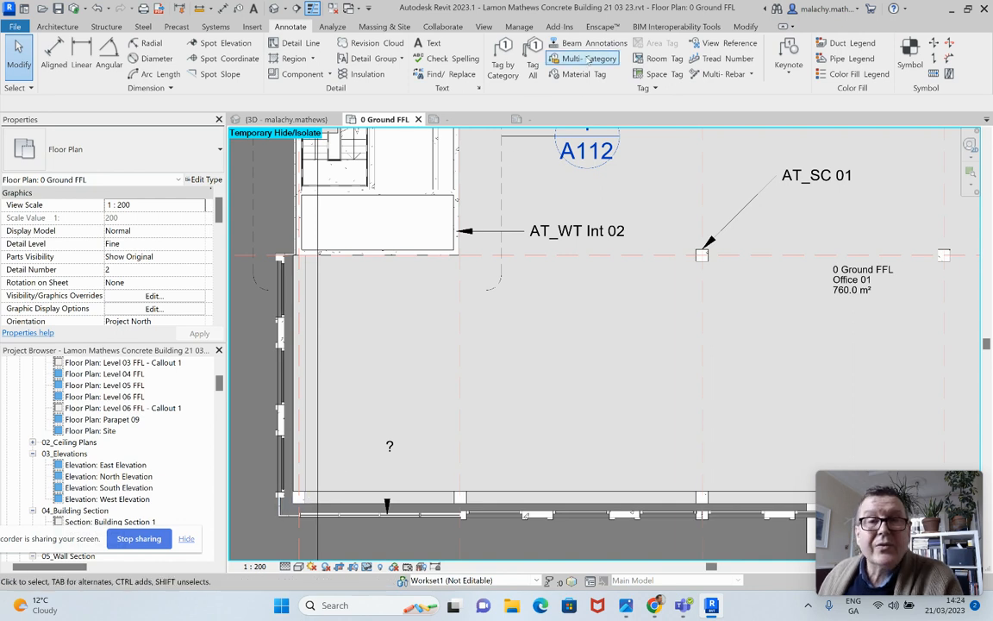
left_click(588, 59)
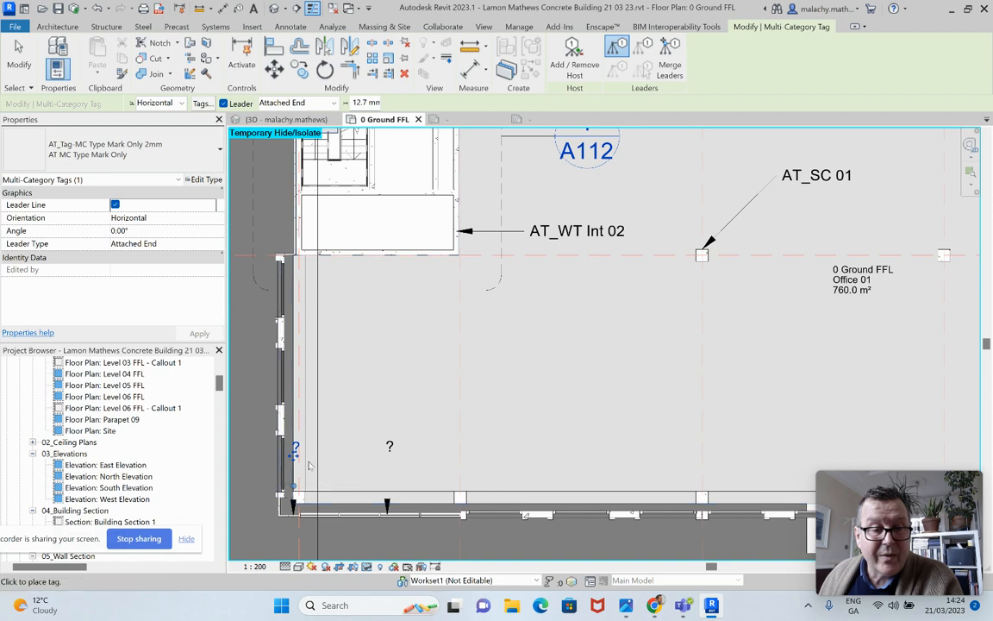
left_click(308, 379)
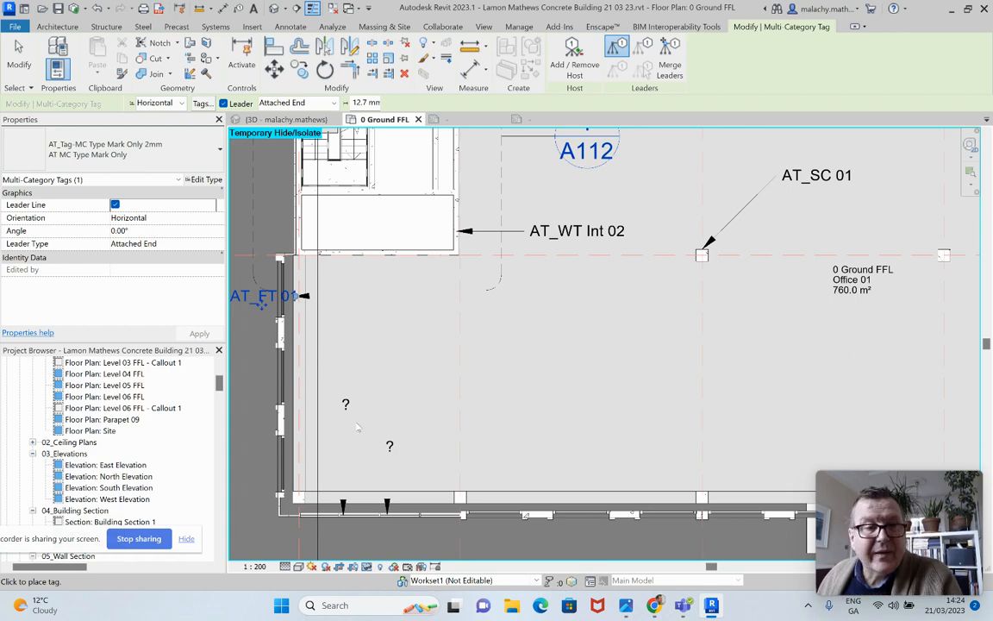
scroll(354, 439, "down", 3)
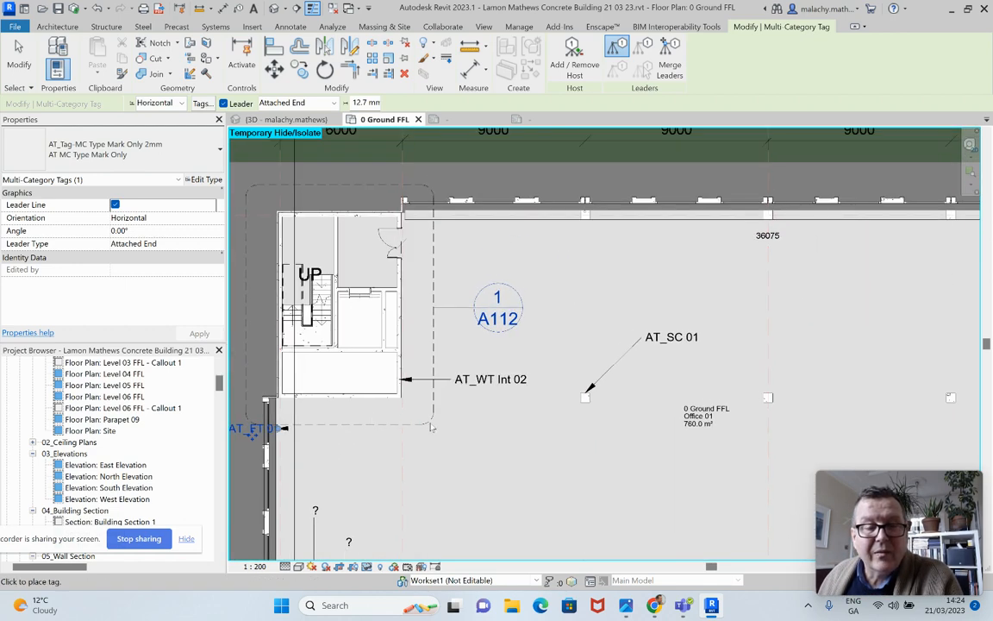
scroll(431, 427, "down", 4)
scroll(504, 441, "down", 2)
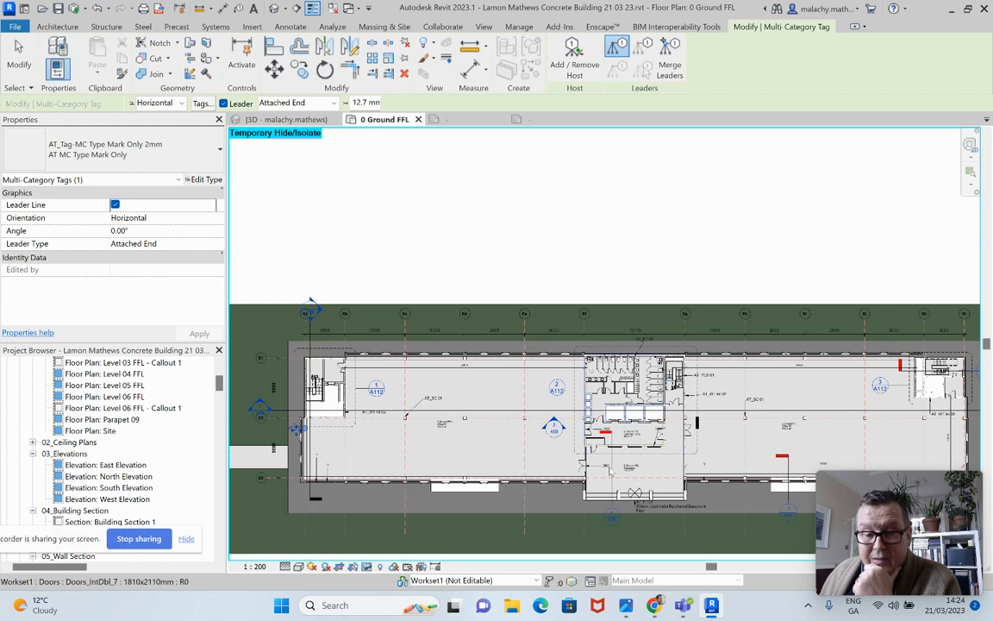
scroll(599, 473, "up", 5)
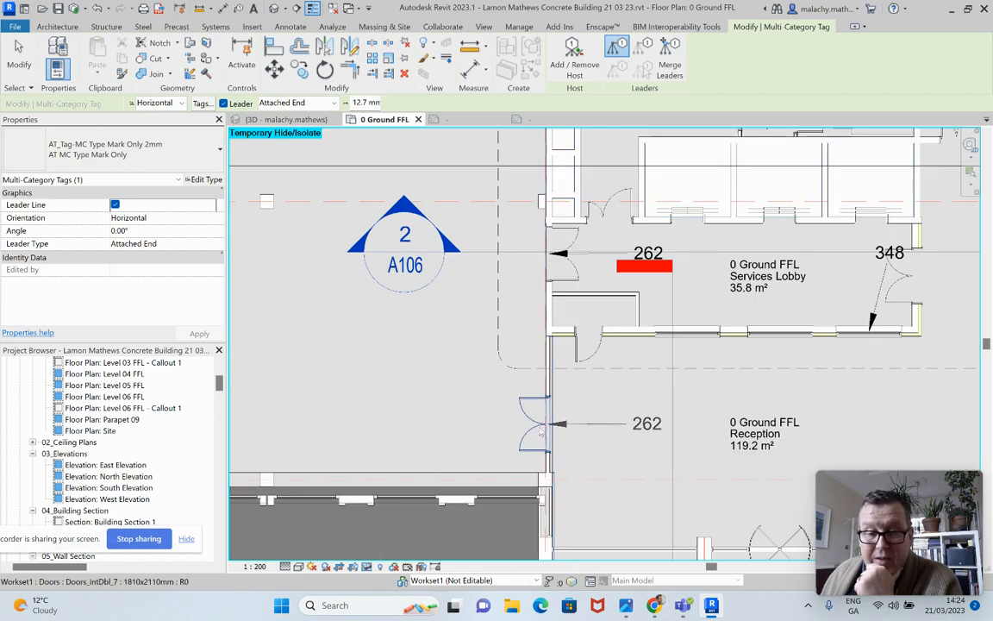
left_click(643, 428)
left_click(205, 181)
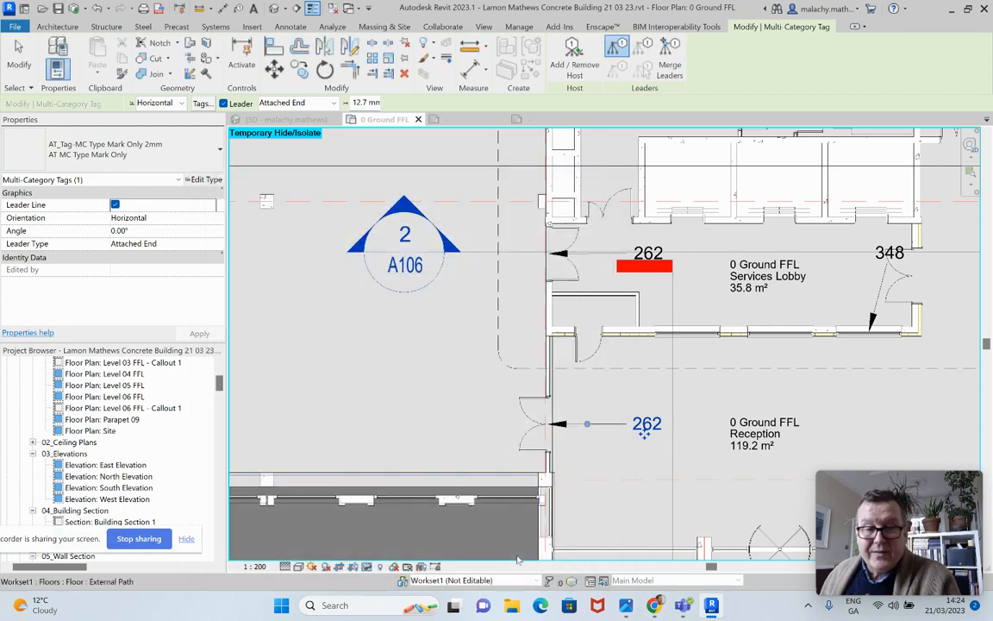
left_click(516, 554)
key("Escape")
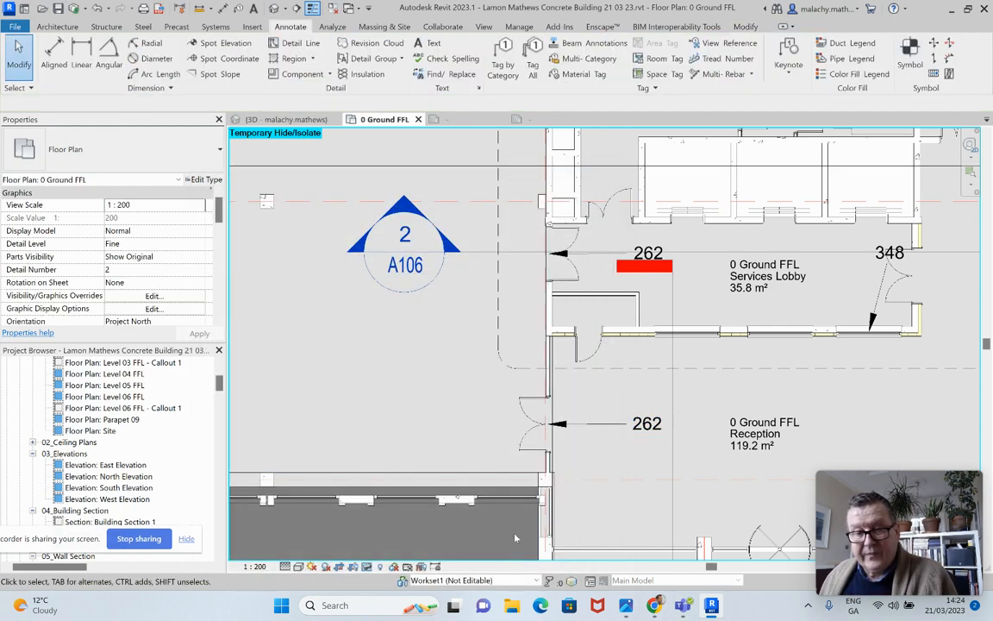
Set the type mark of the Reception double door type Doors_IntDbl_7 1810x2110mm to AT_DT 01
left_click(525, 434)
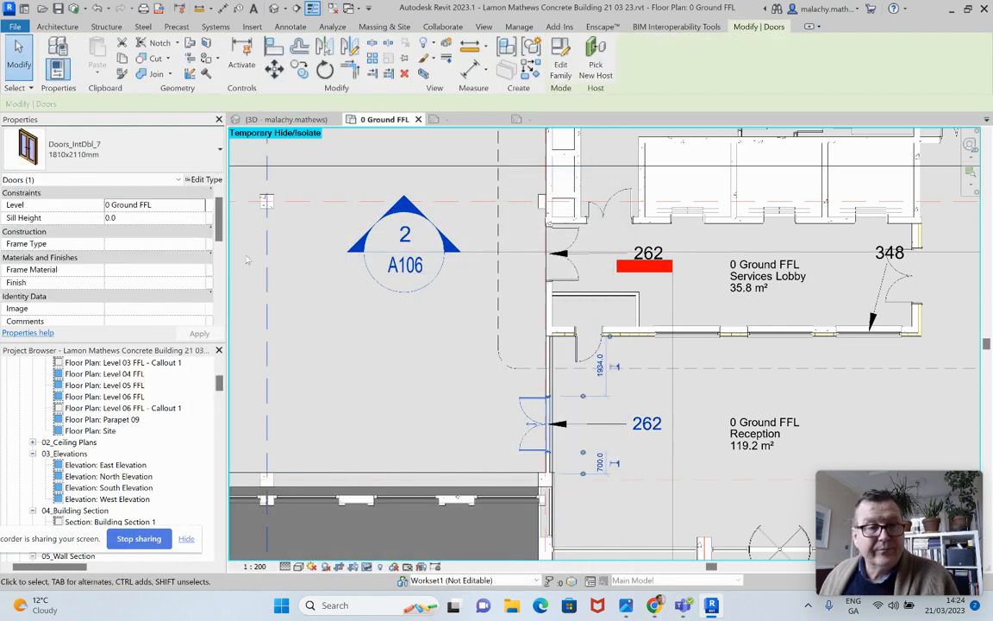
left_click(204, 180)
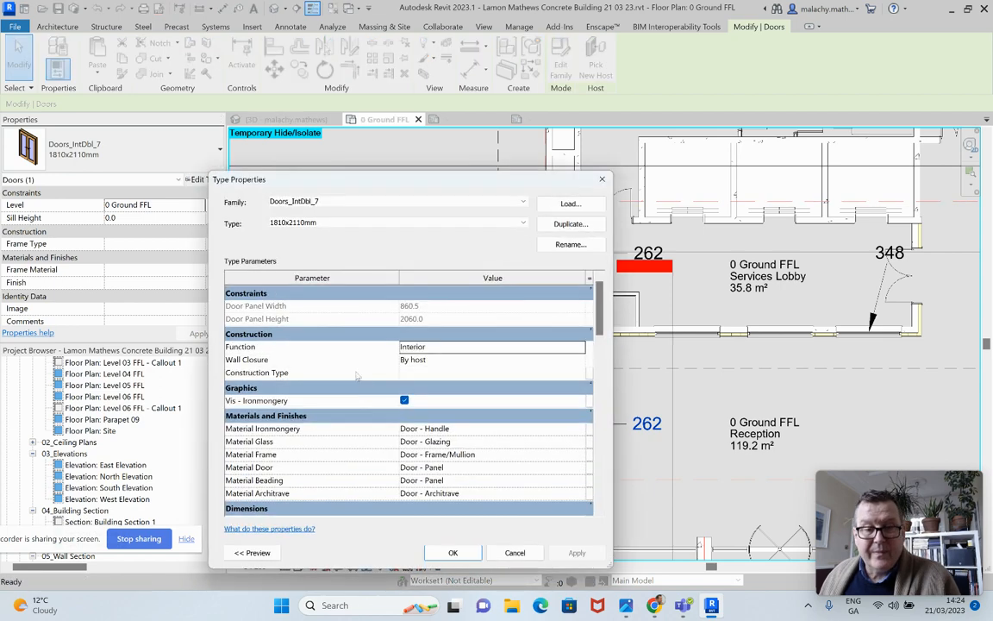
scroll(391, 424, "down", 15)
scroll(392, 424, "down", 5)
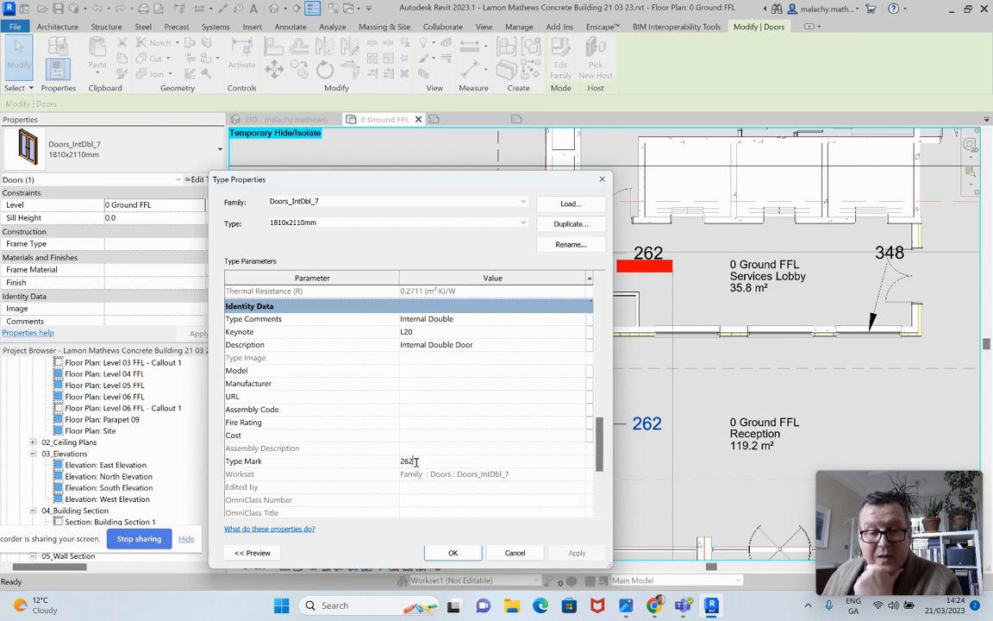
left_click(416, 462)
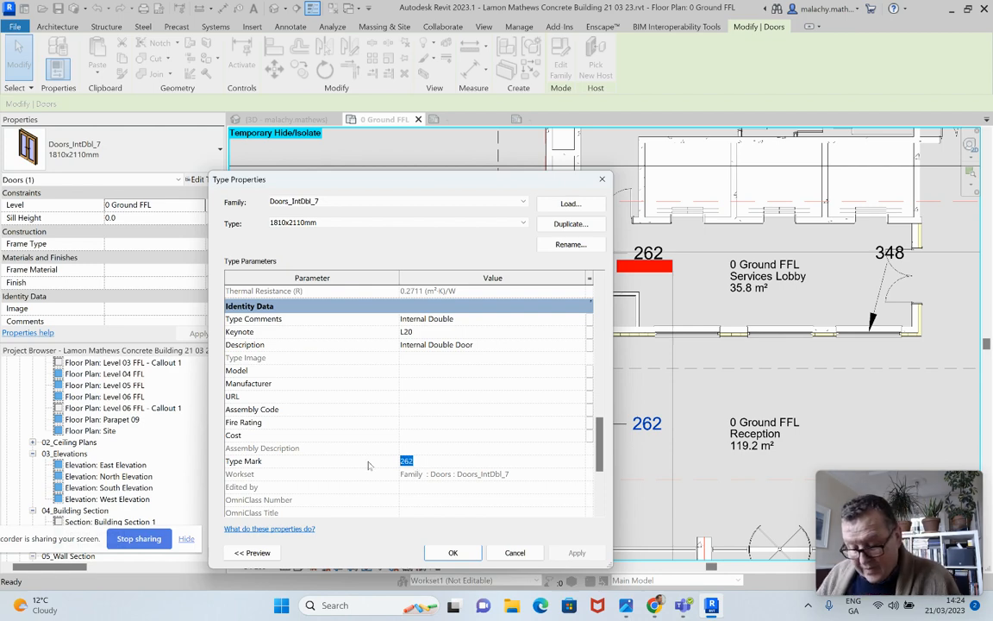
type("AT")
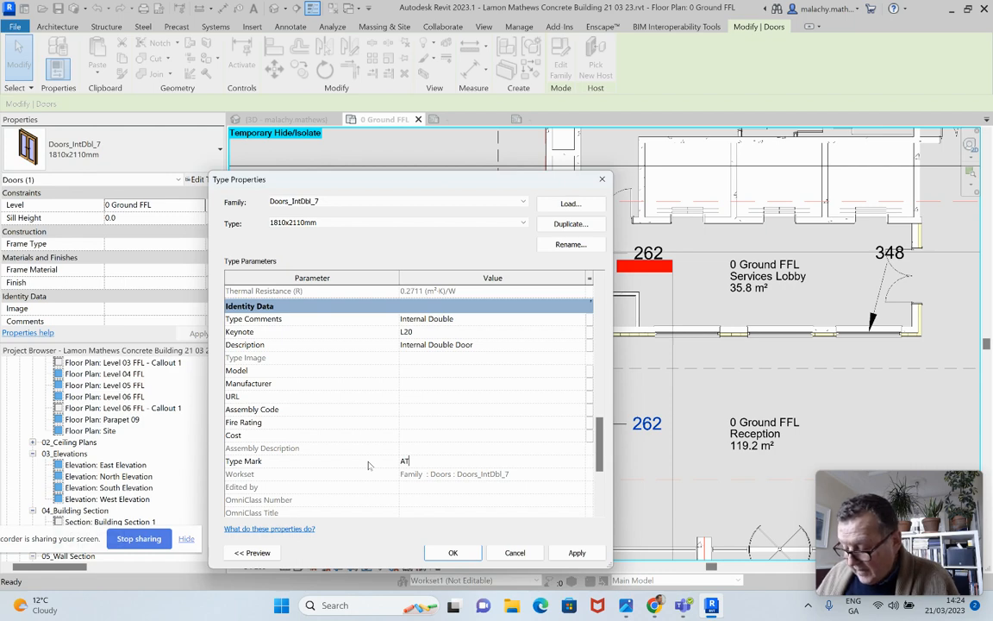
type("_DT")
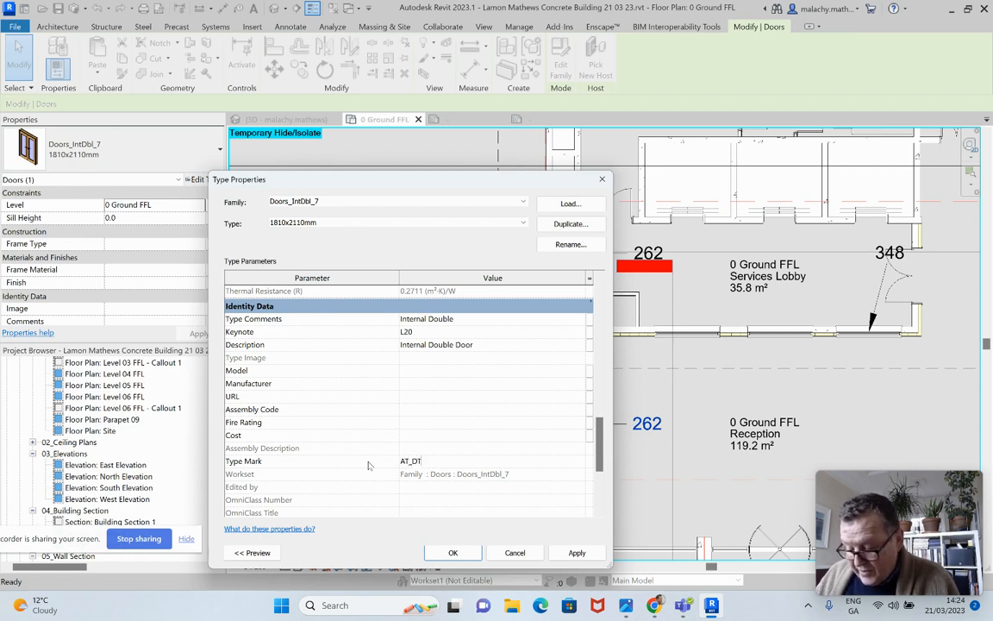
type(" 01")
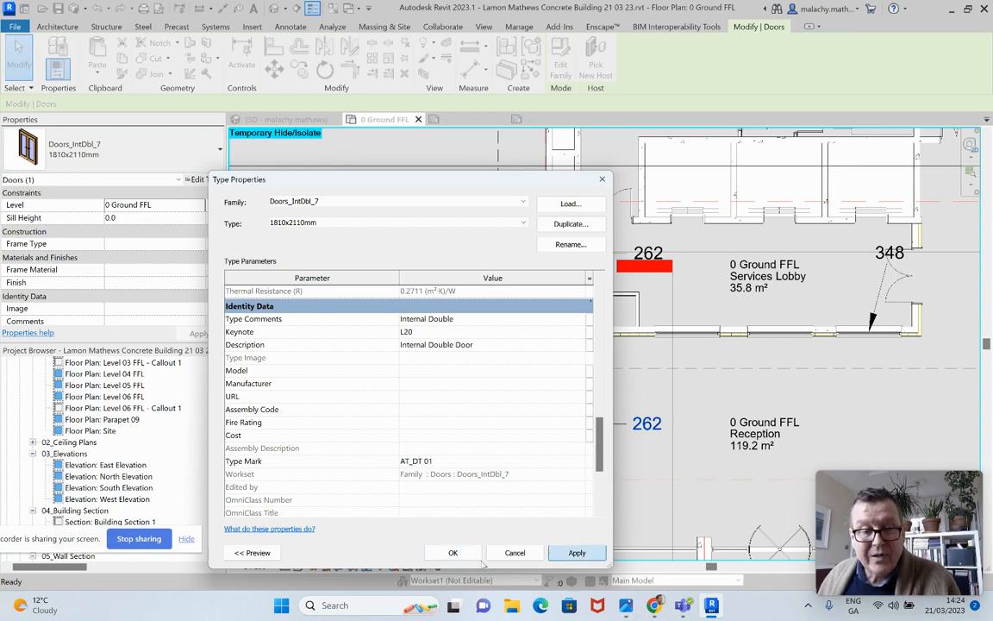
left_click(577, 552)
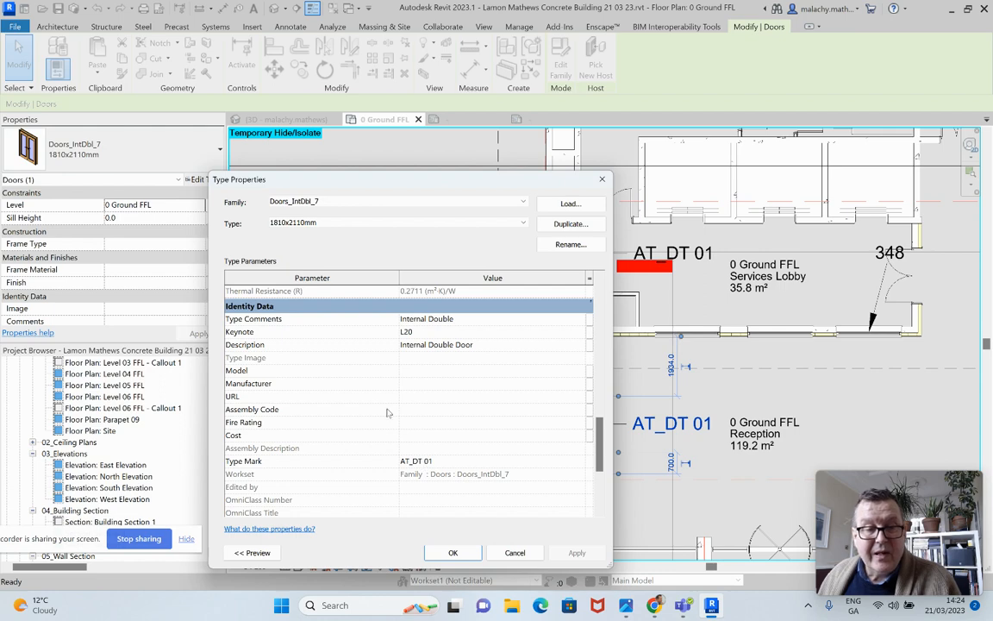
Set the double door type's description to "Internal Double Glazed Double Door Timber Frame" and accept the type properties
left_click(455, 346)
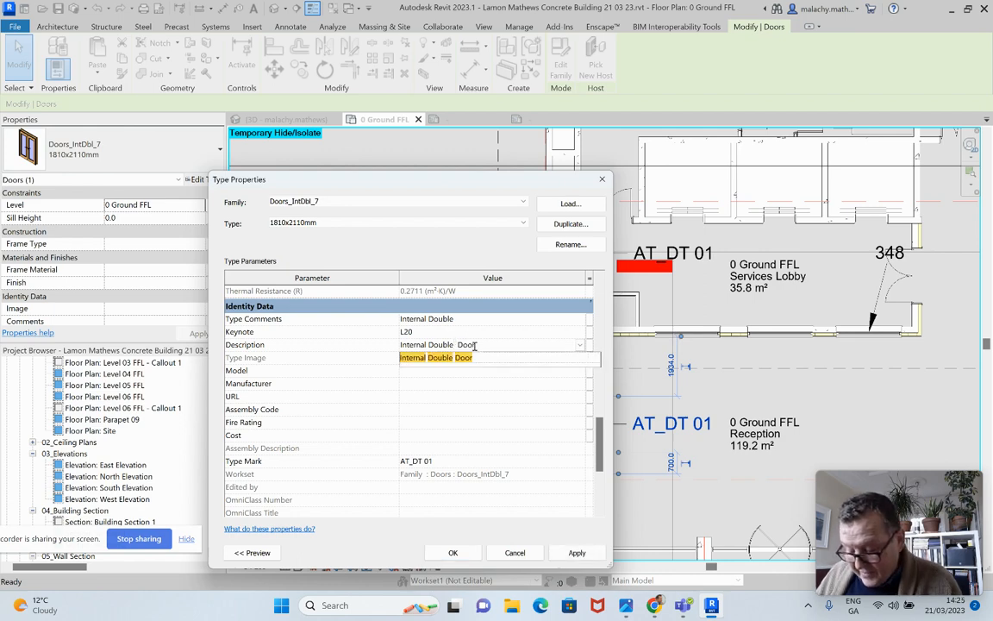
type("Gla")
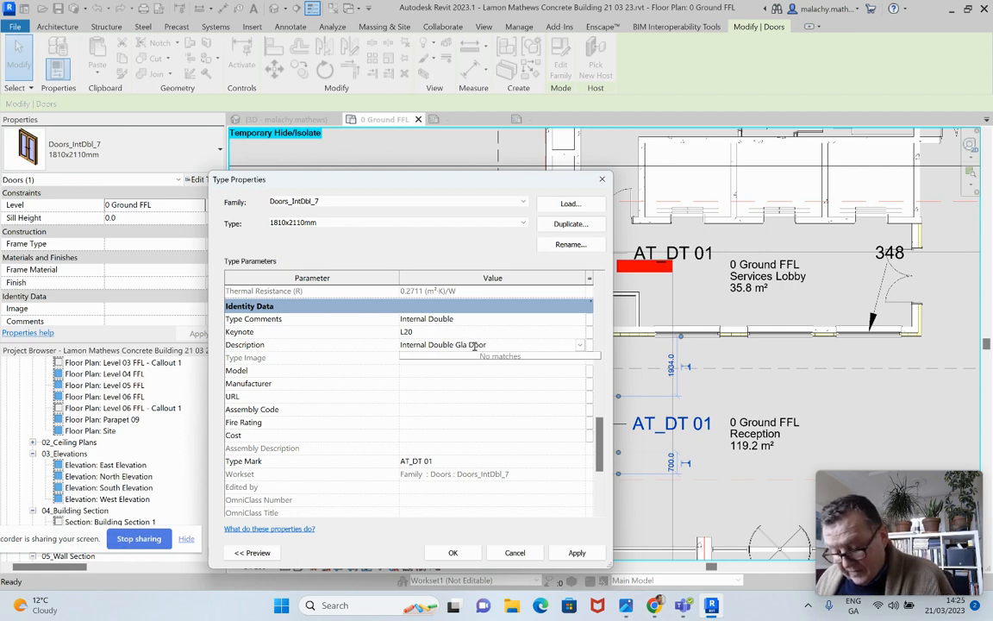
type("zed")
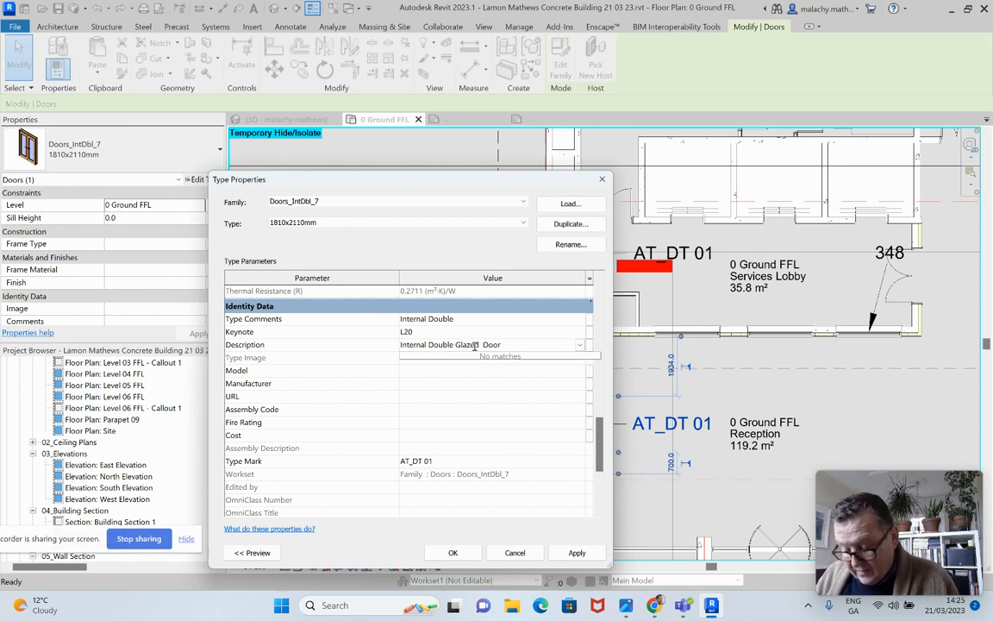
type(" Double")
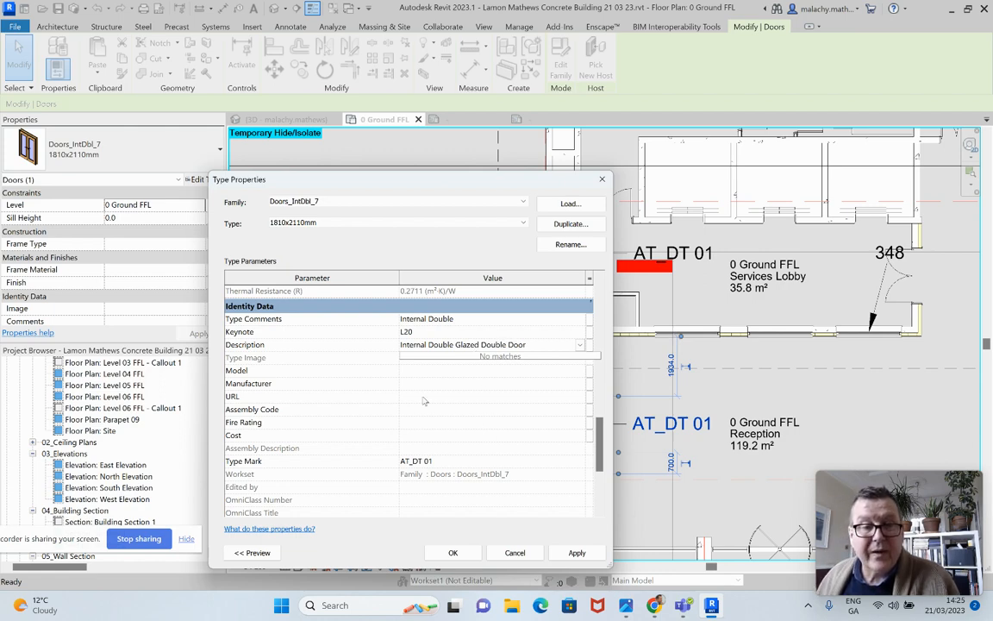
left_click(532, 345)
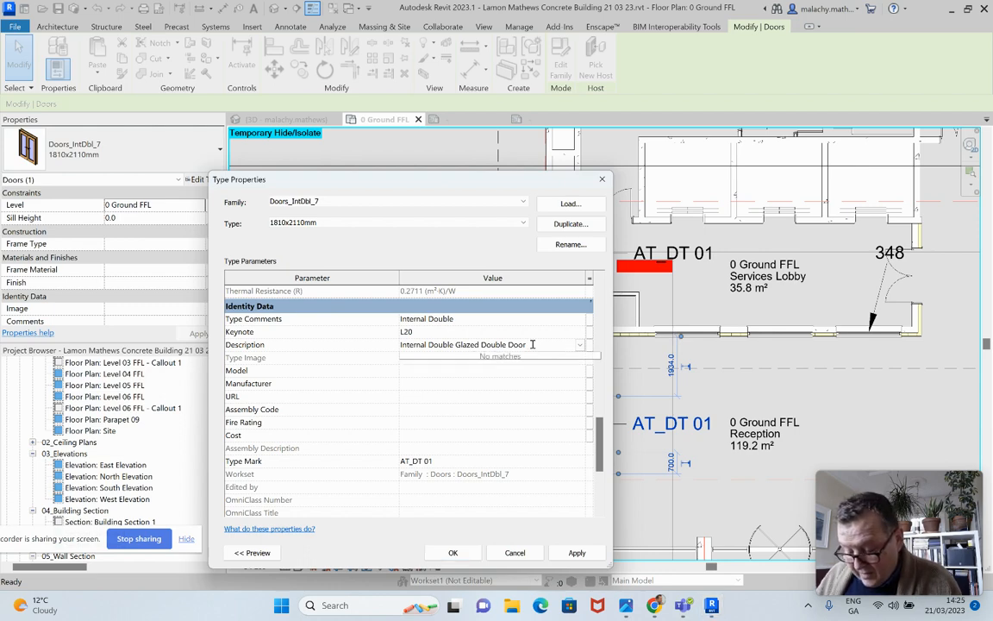
type("Tim")
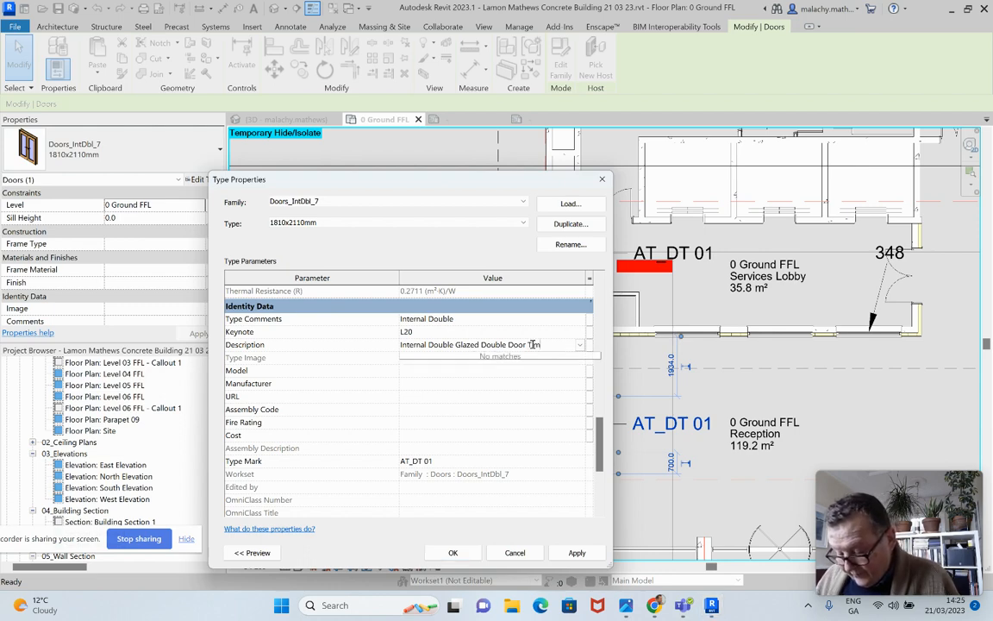
type("ber Frame")
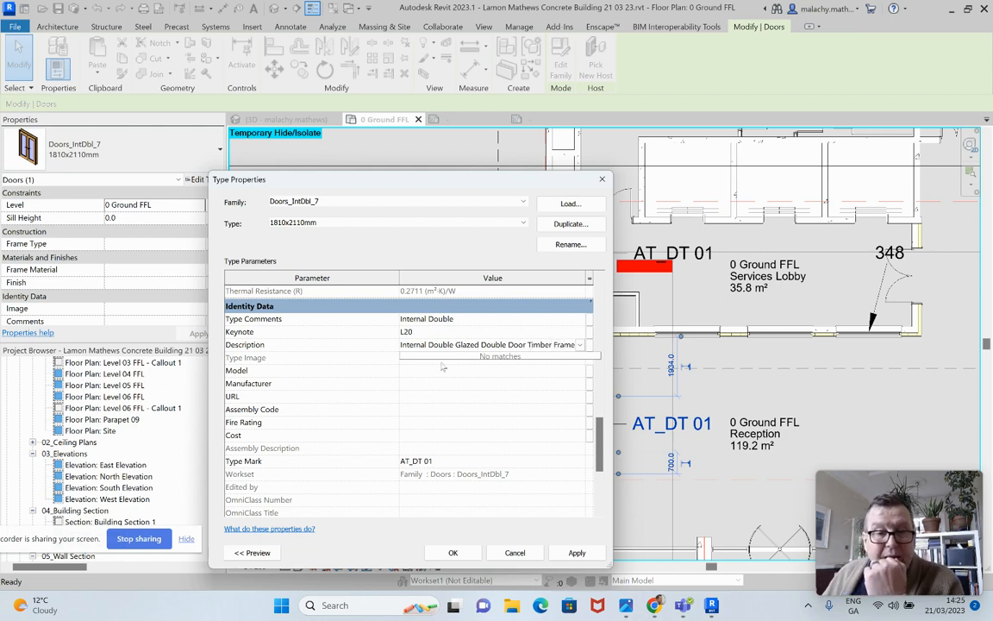
left_click(569, 554)
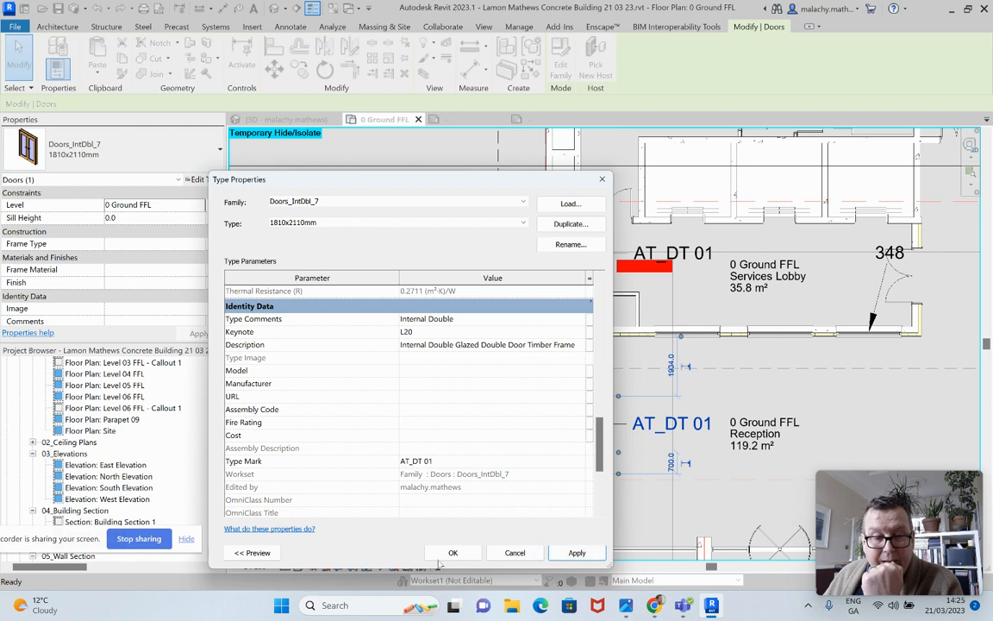
left_click(457, 553)
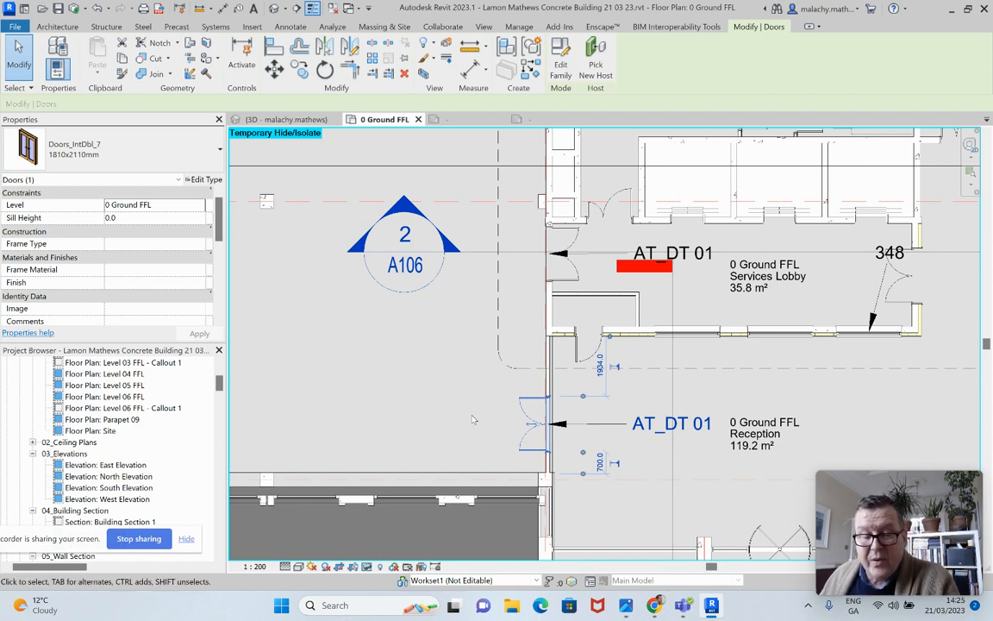
Open the Master_Doors schedule and examine the type marks listed for the basement and ground floor doors
scroll(487, 418, "down", 4)
scroll(488, 418, "down", 3)
middle_click_drag(487, 416, 591, 390)
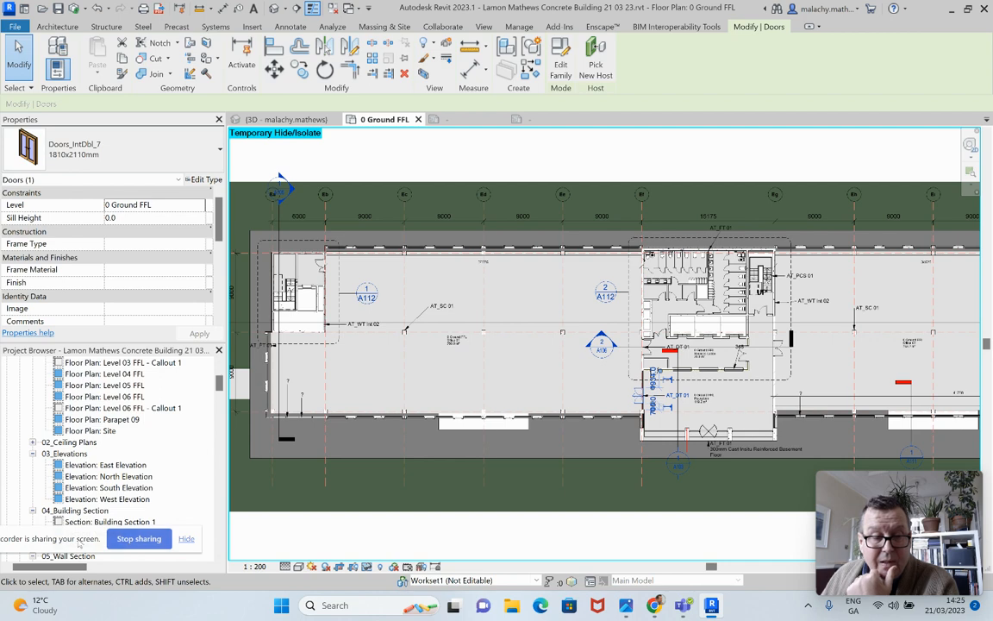
left_click_drag(79, 543, 924, 574)
scroll(142, 499, "down", 10)
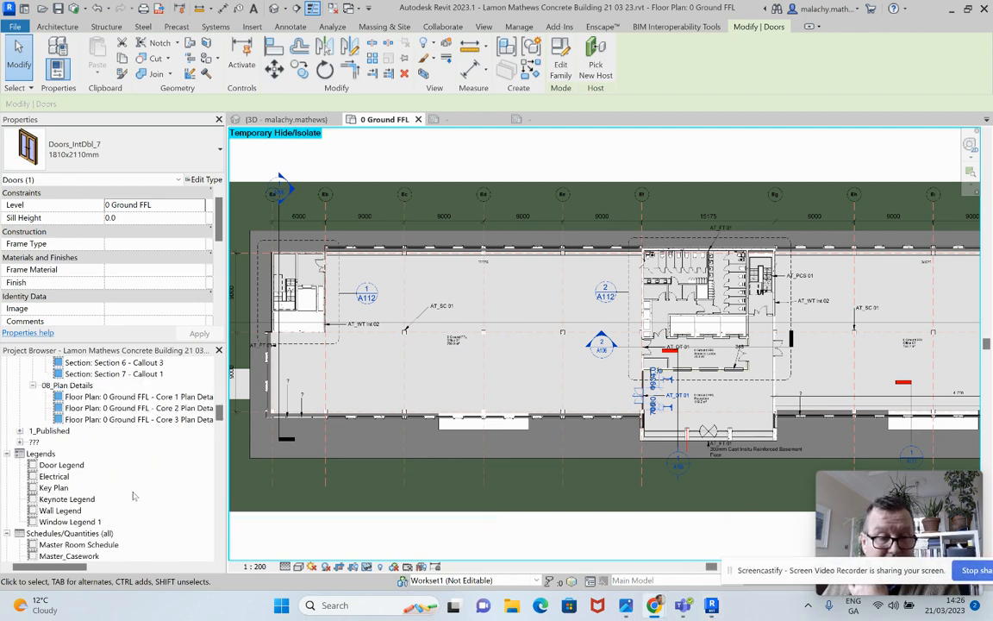
scroll(134, 496, "down", 5)
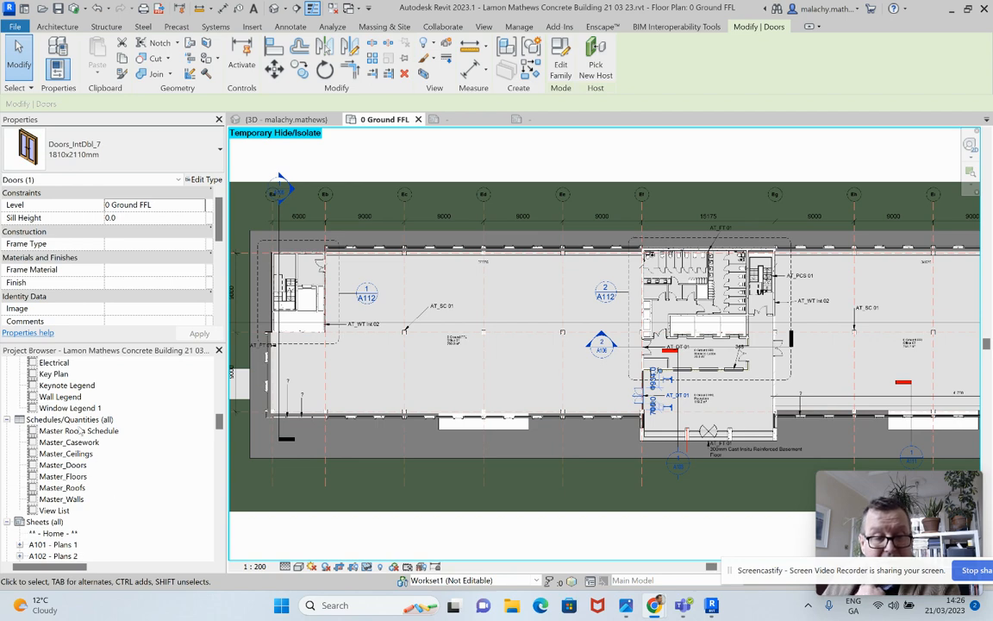
double_click(65, 465)
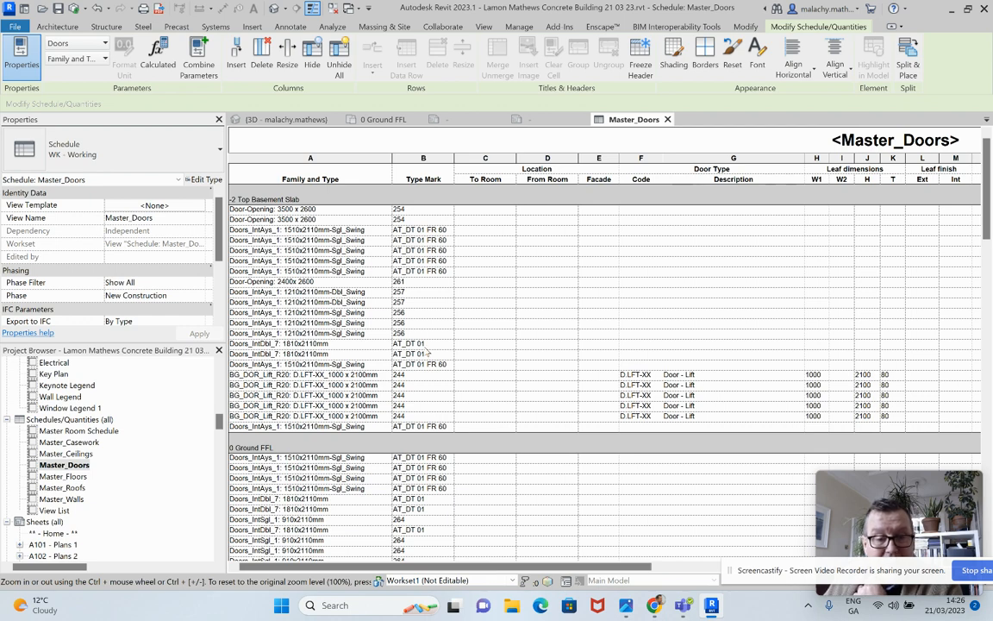
scroll(447, 377, "down", 6)
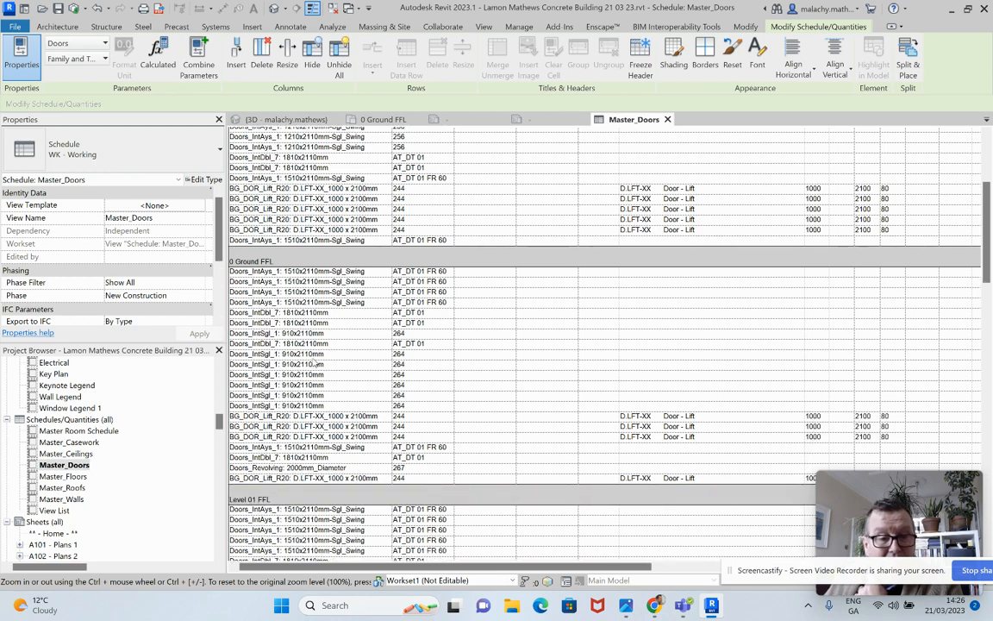
Set the type mark of the single door type Doors_IntSgl_1 910x2110mm to AT_DT 02 for all its elements
left_click(413, 355)
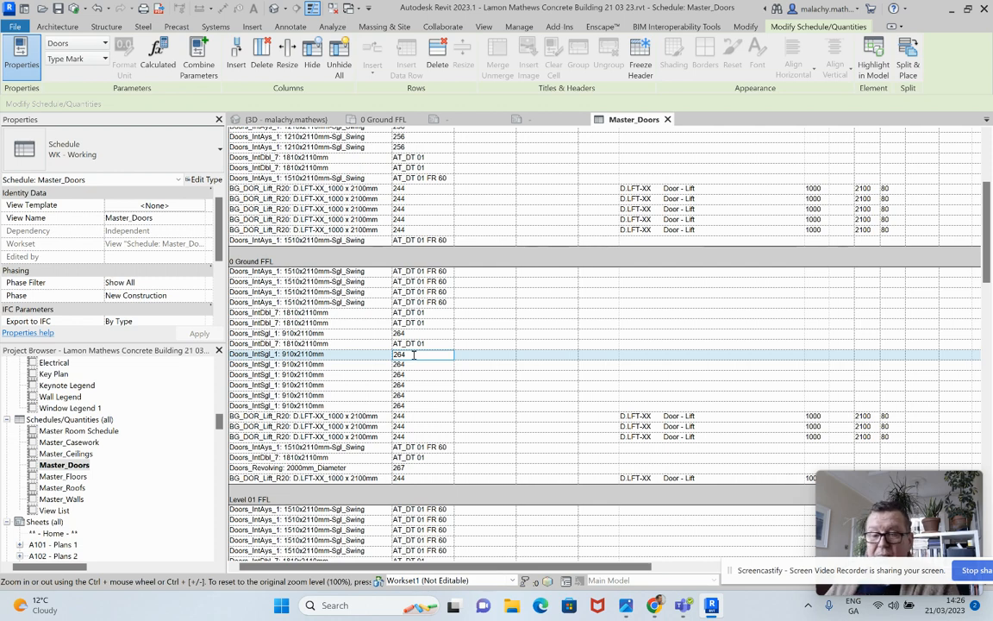
left_click_drag(413, 354, 372, 360)
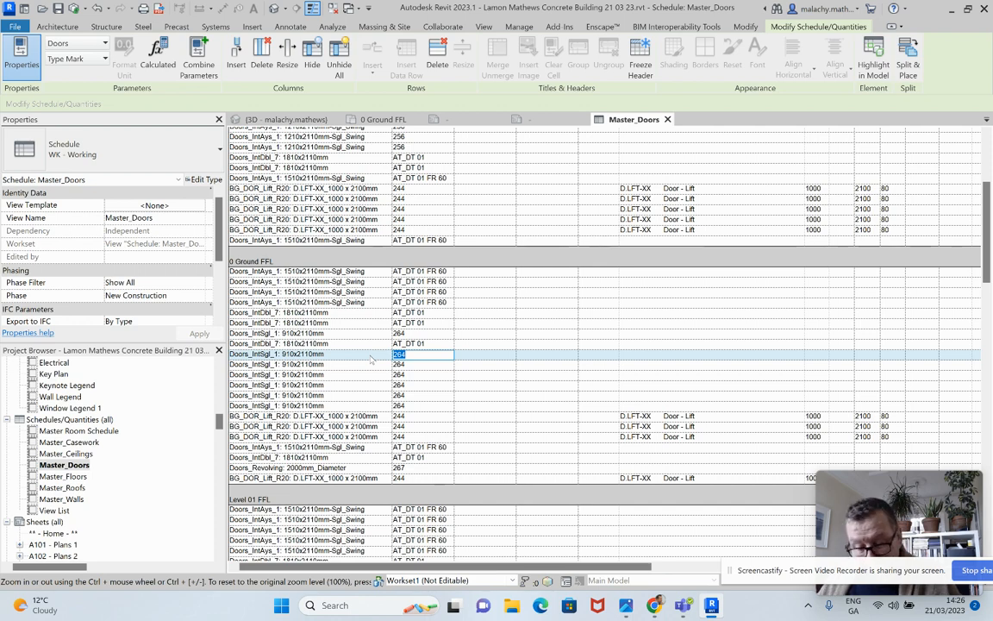
type("AT")
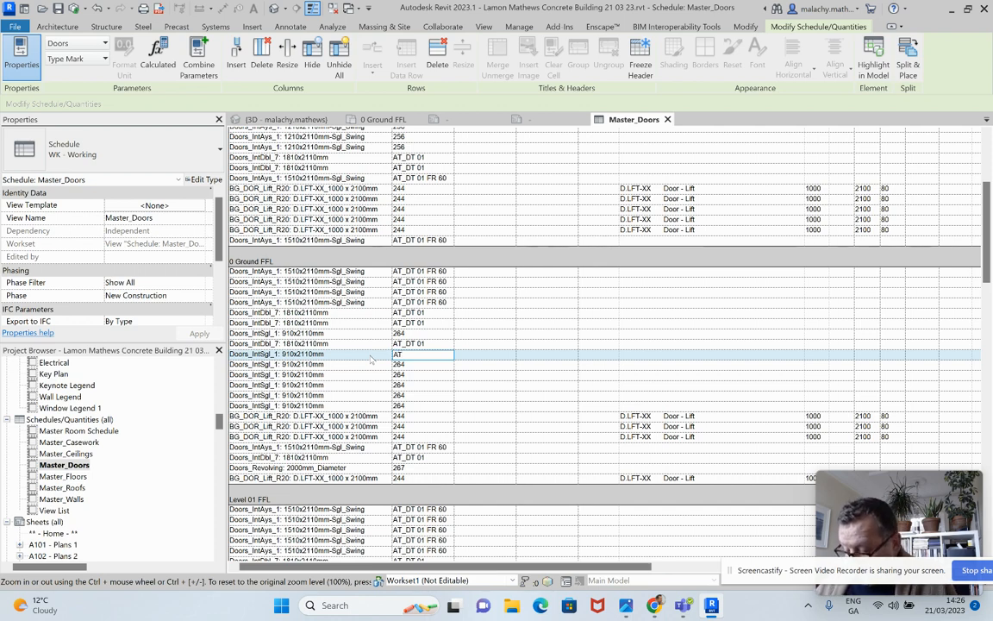
type("_DT ")
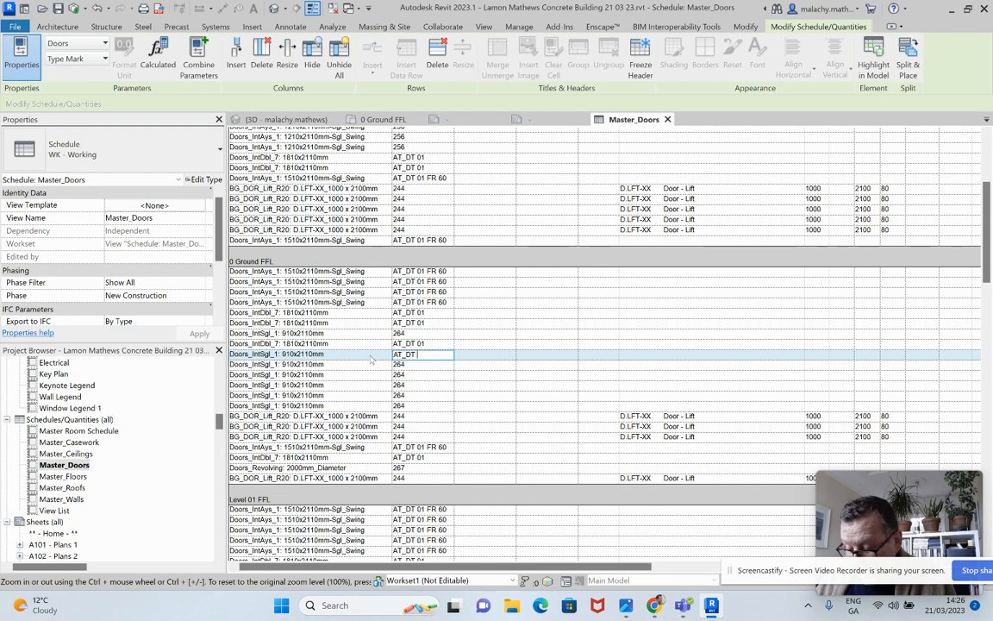
type("02")
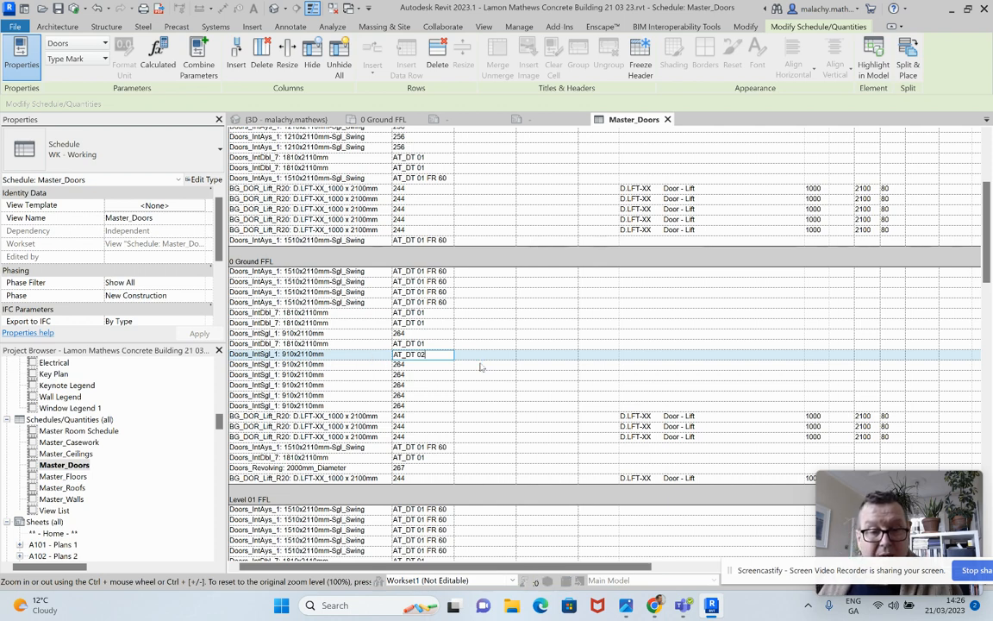
key("Return")
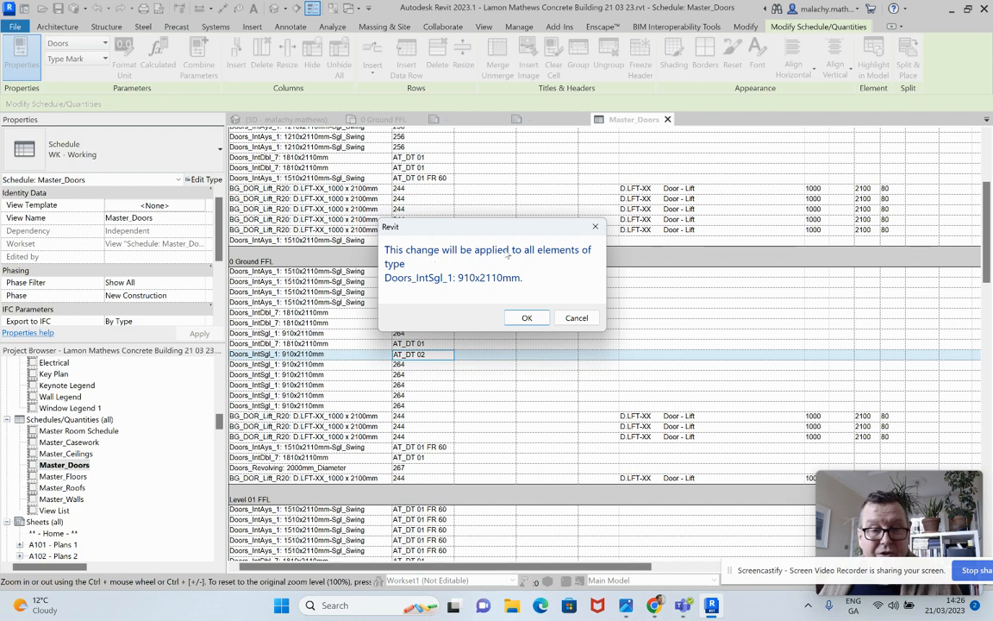
left_click(527, 317)
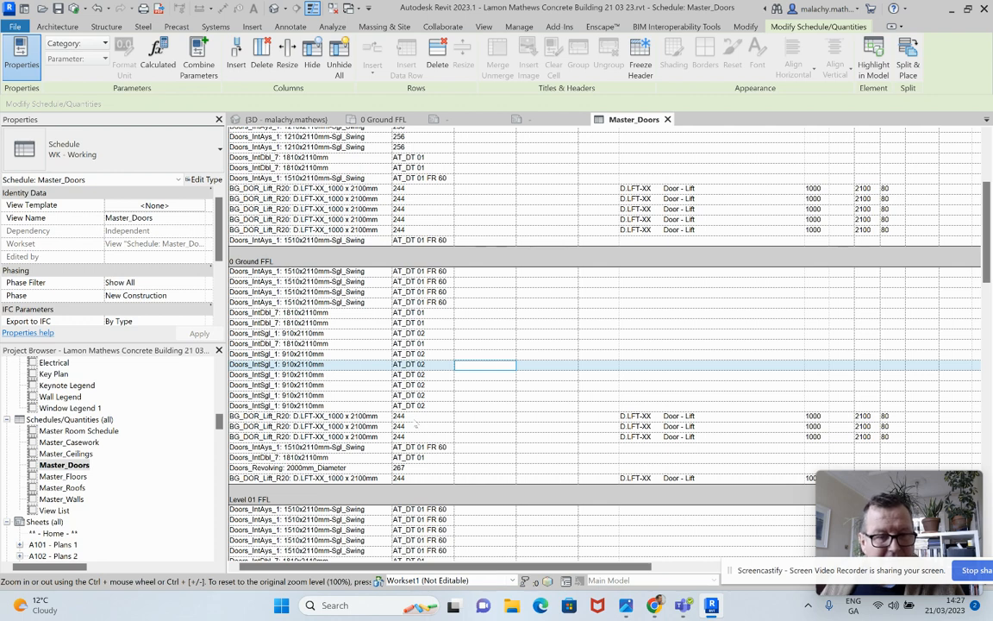
Set the lift door type BG_DOR_Lift_R20 D.LFT-XX_1000 x 2100mm to type mark AT_DT 03 throughout the schedule
left_click(414, 417)
type("AT_DT")
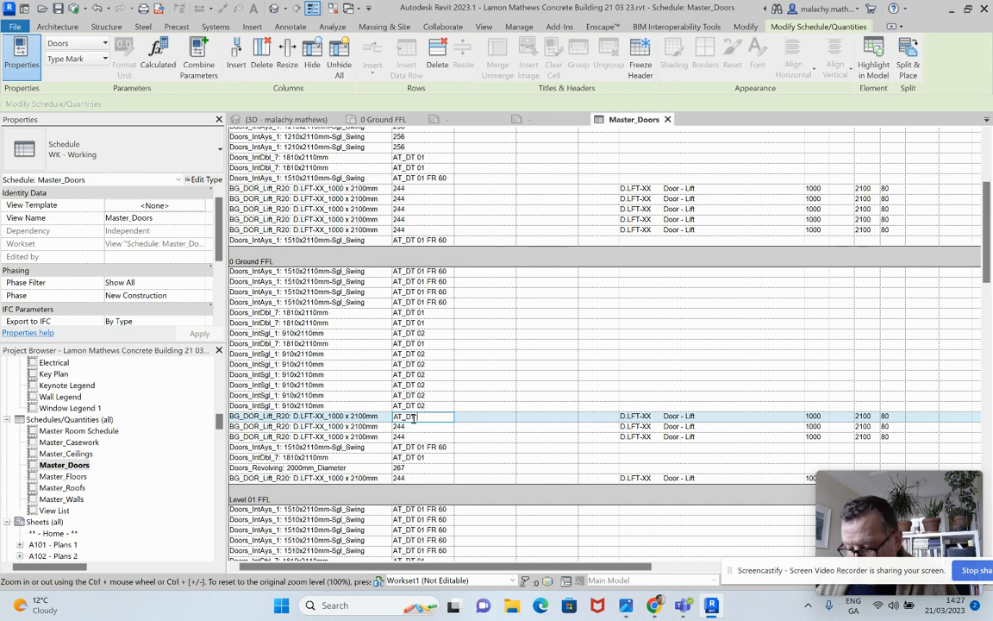
type(" 03")
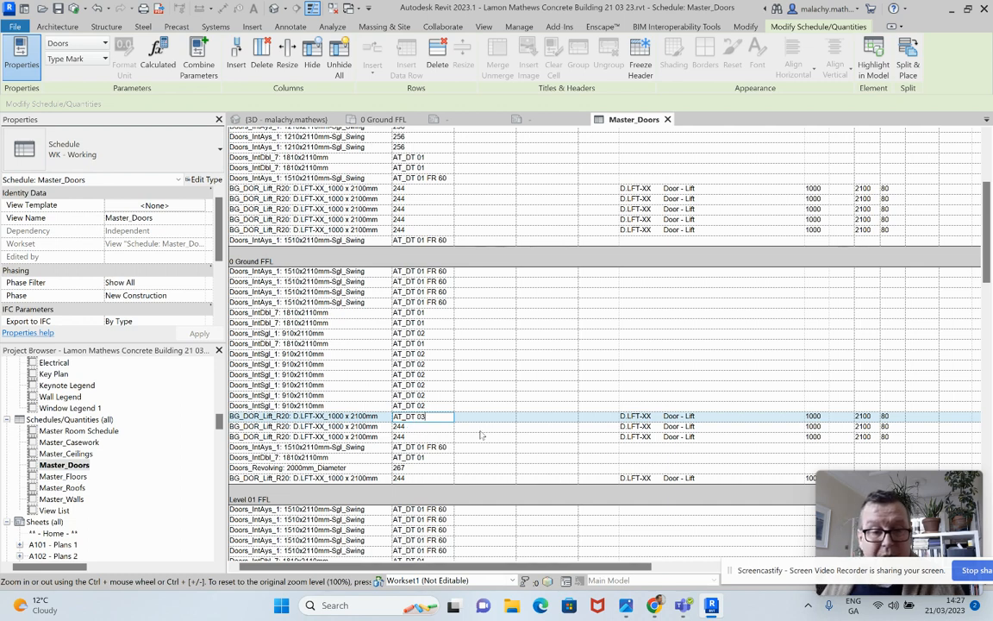
key("Return")
left_click(526, 318)
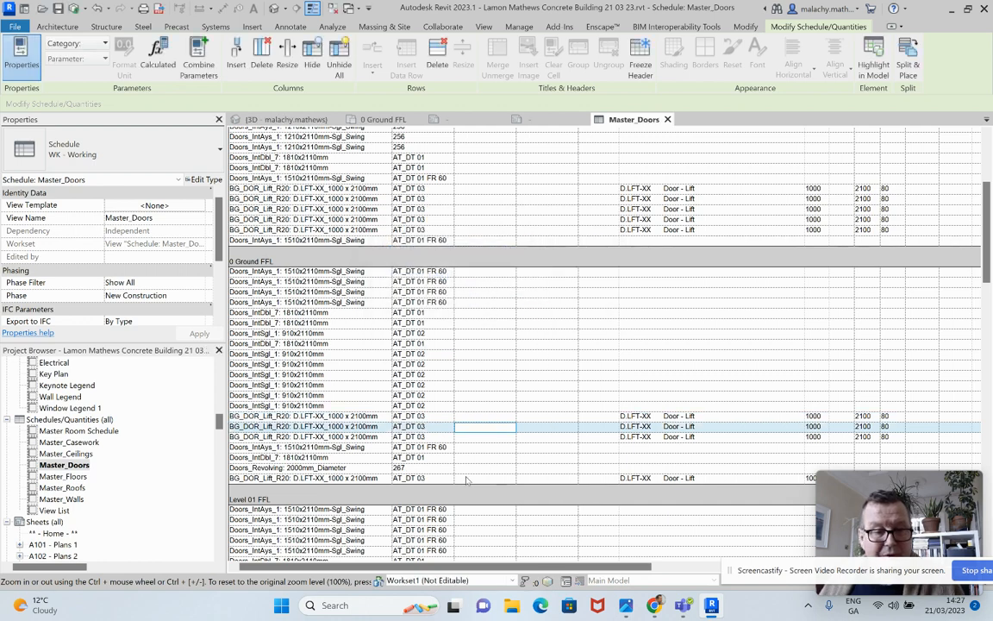
Change the type mark of Doors_IntAys_1 1510x2110mm-Sgl_Swing to AT_DT 04 FR 60 and apply it to the whole type
left_click(435, 302)
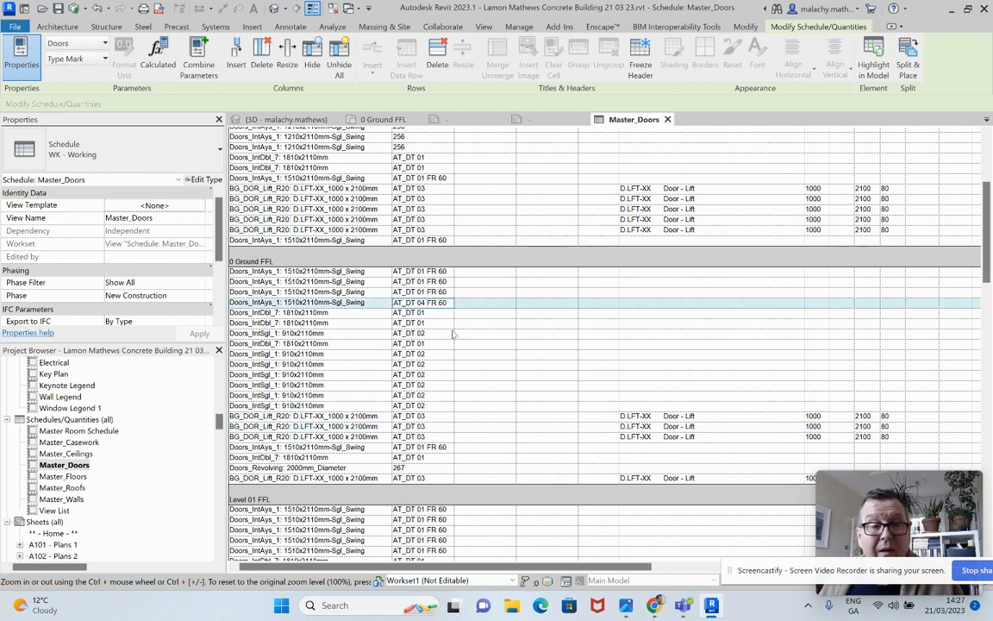
left_click(423, 303)
left_click(481, 338)
left_click(519, 319)
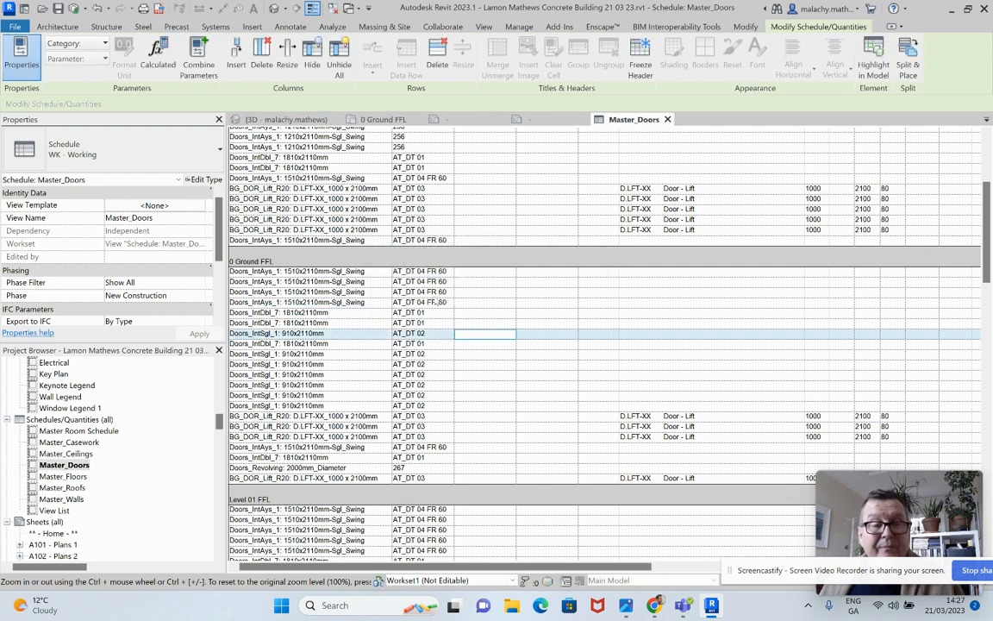
Set the type mark of the basement Door-Opening 2400x 2600 to AT_DT 05 and accept the type-wide change
scroll(439, 270, "up", 2)
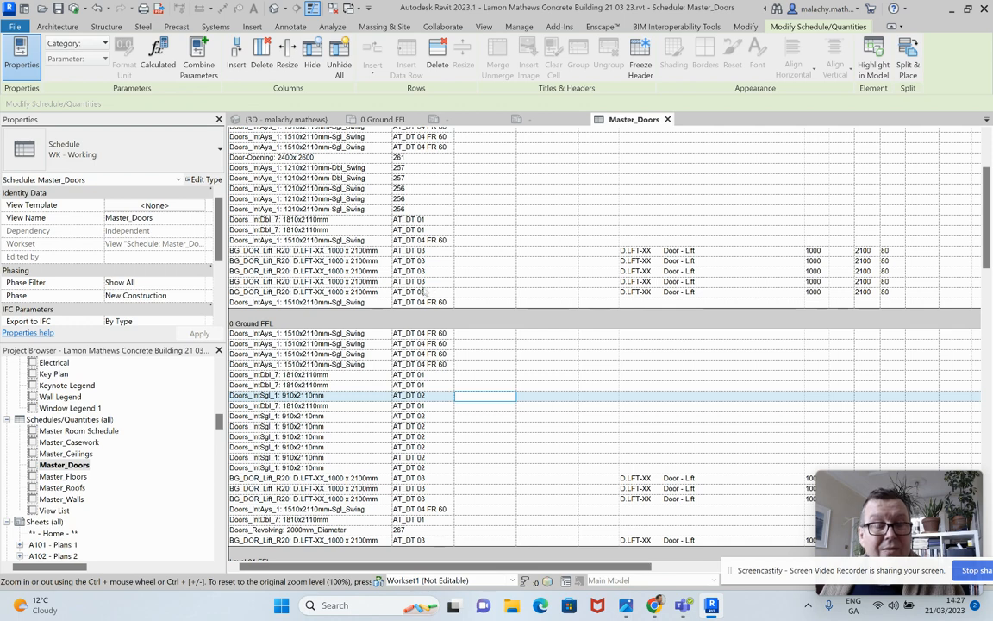
scroll(424, 297, "up", 2)
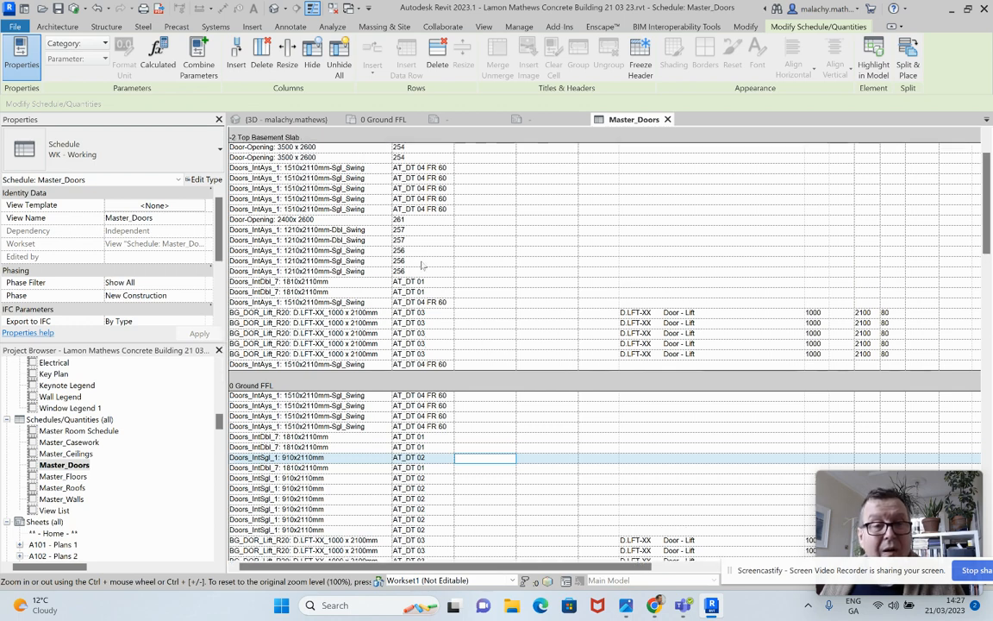
left_click(415, 221)
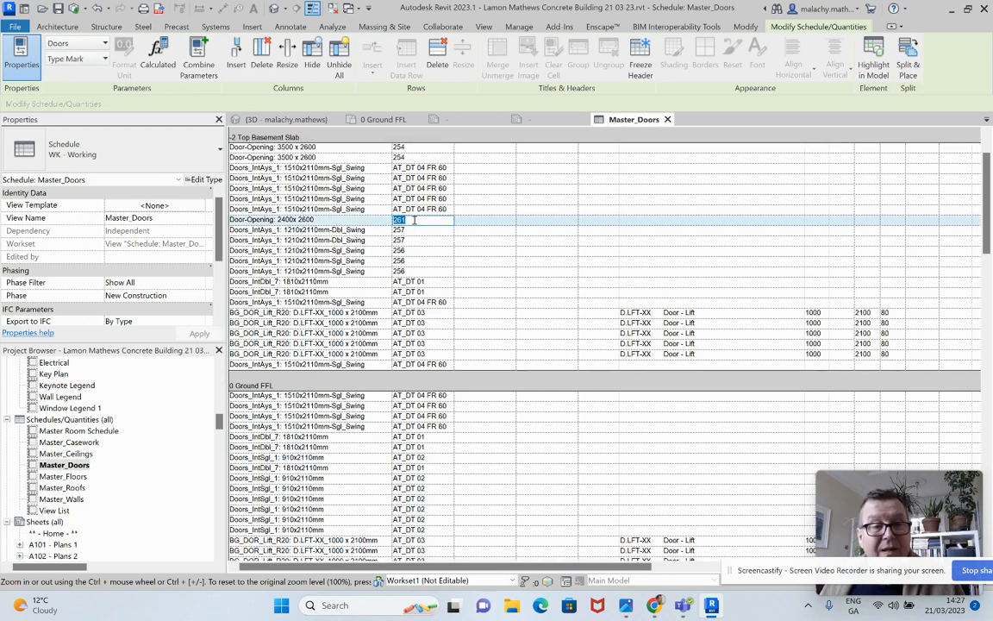
type("AT_DT 05")
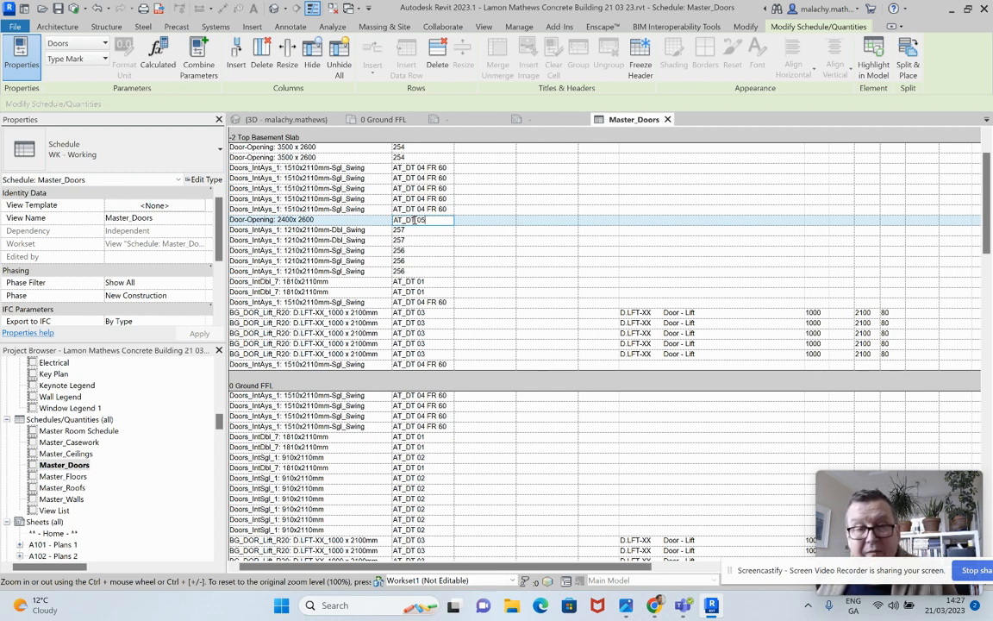
left_click(483, 260)
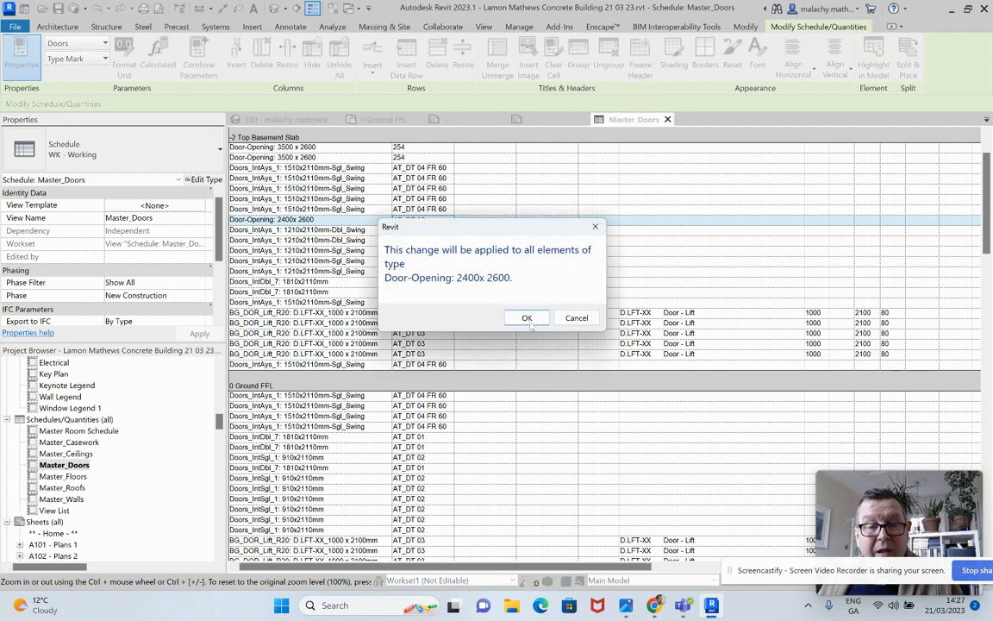
left_click(527, 318)
Give the basement door type Doors_IntAys_1 1210x2110mm-Dbl_Swing the type mark AT_DT 06
left_click(421, 231)
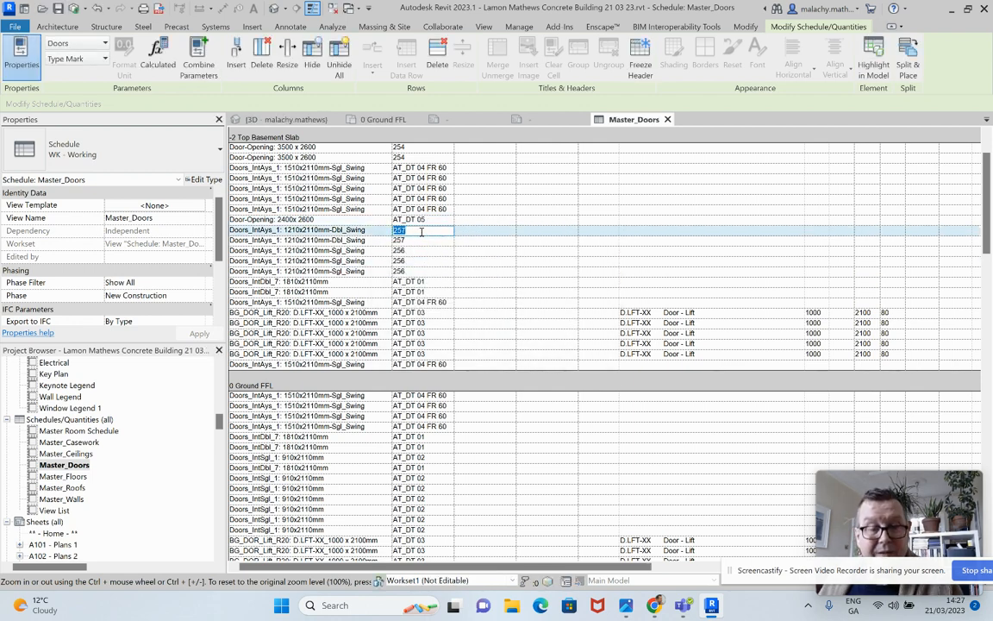
type("AT")
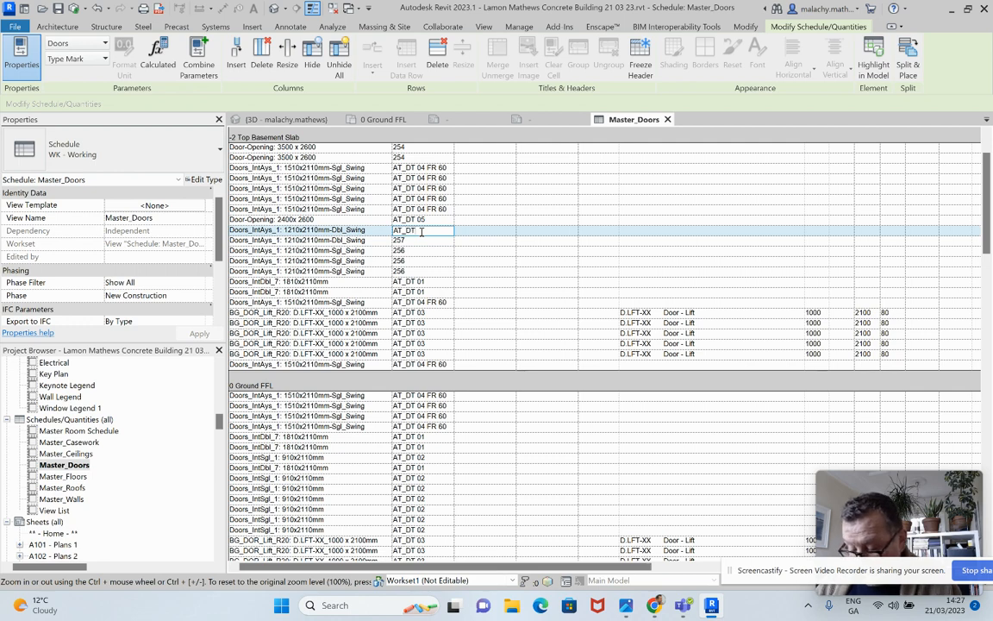
type("_DT 06")
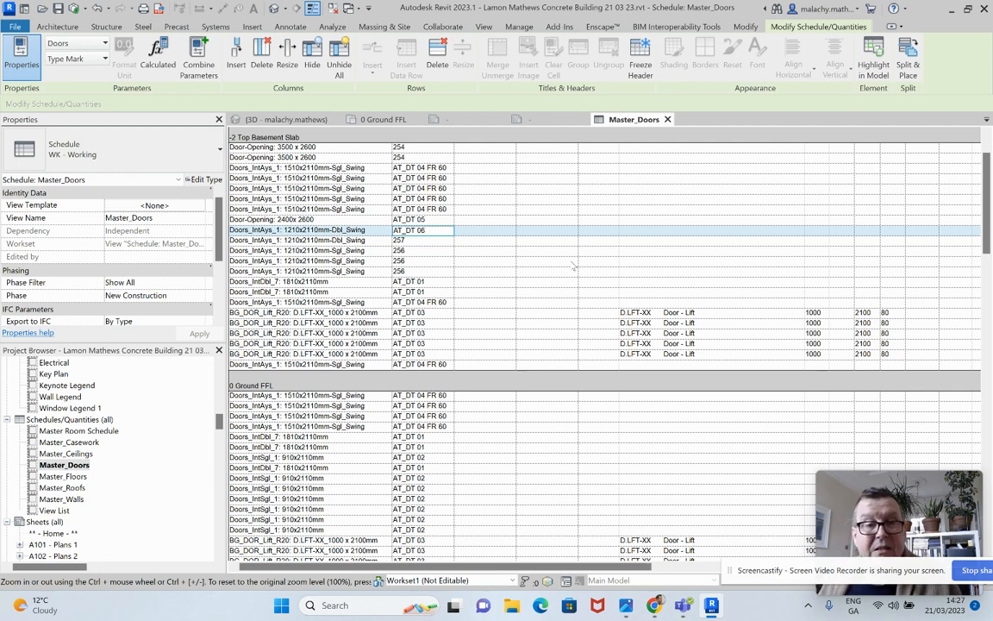
left_click(518, 240)
left_click(527, 318)
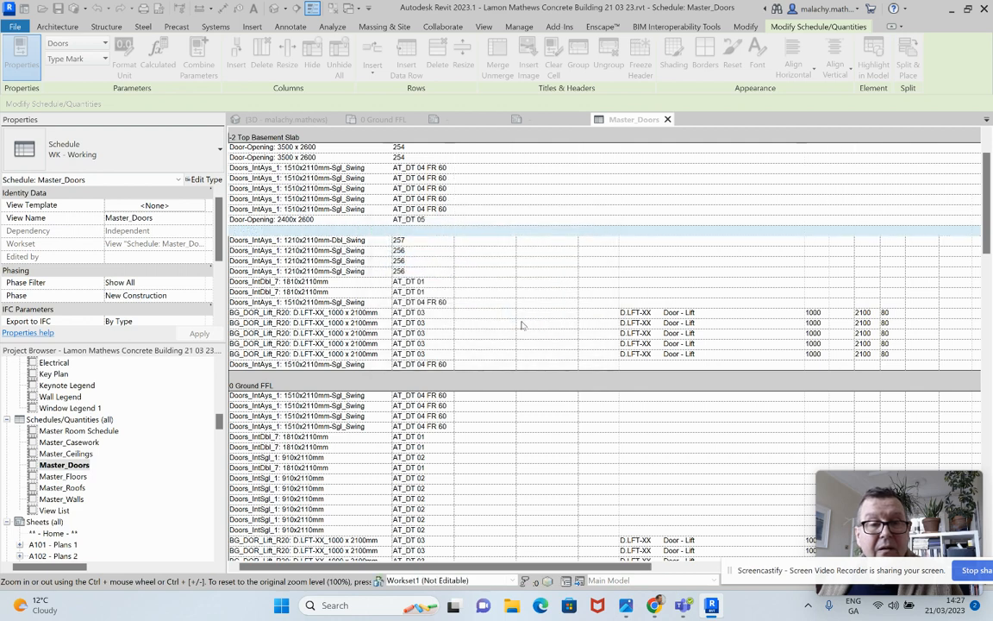
Give the basement door type Doors_IntAys_1 1210x2110mm-Sgl_Swing the type mark AT_DT 07
left_click(423, 250)
type("A")
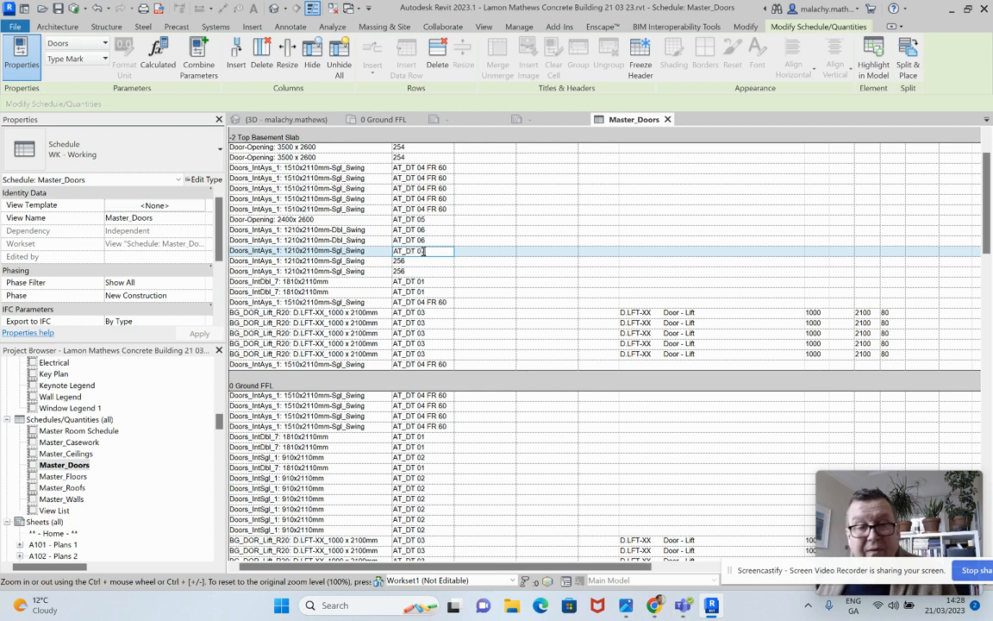
type("T_DT 07")
key("Return")
left_click(523, 315)
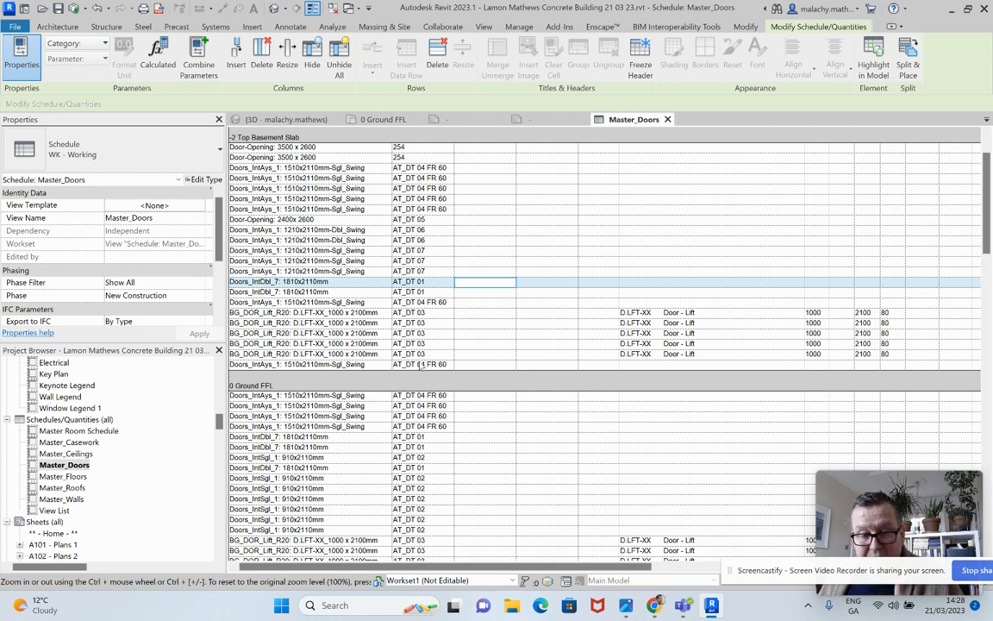
Set the type mark of the ground floor revolving door type Doors_Revolving 2000mm_Diameter to AT_DT 08
scroll(421, 366, "down", 5)
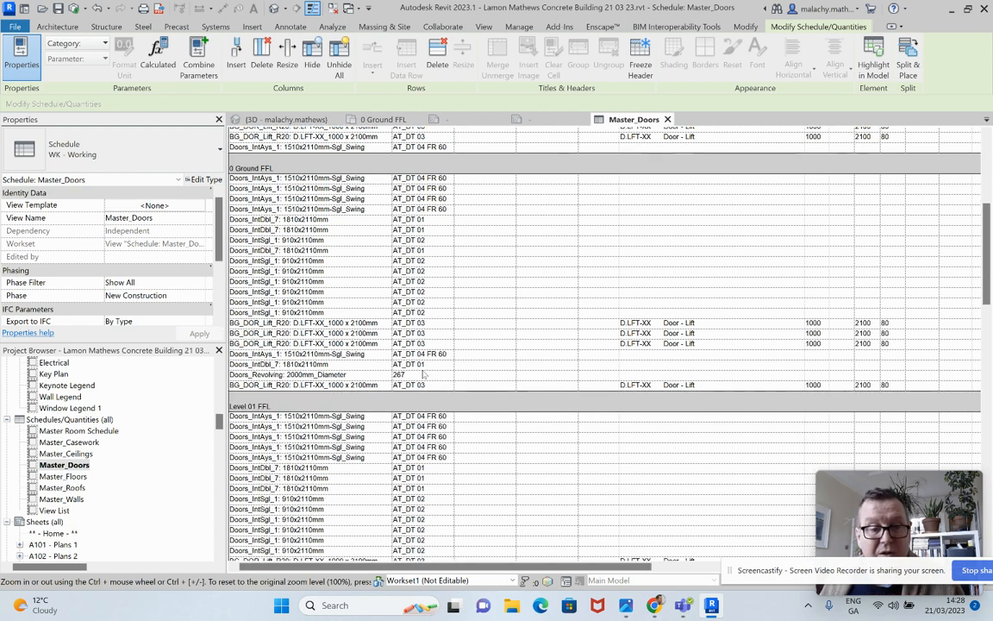
left_click(418, 375)
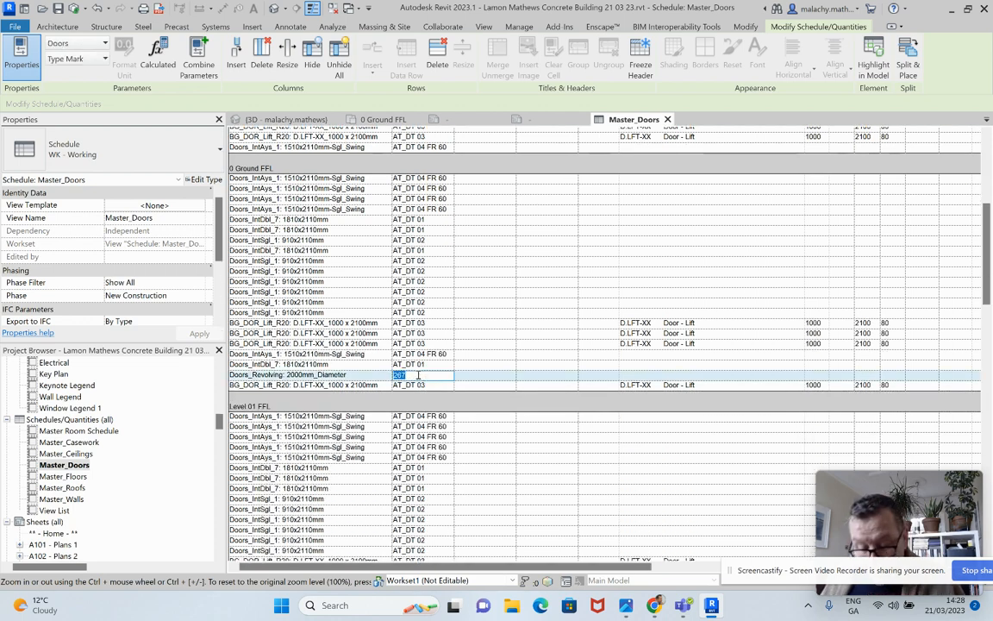
type("A")
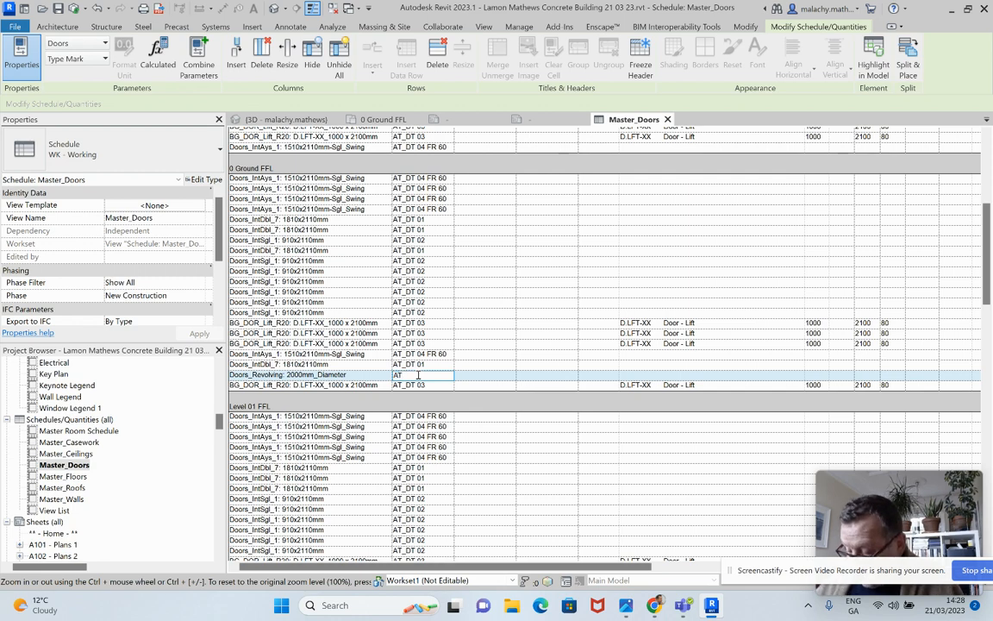
type("T_DT_08")
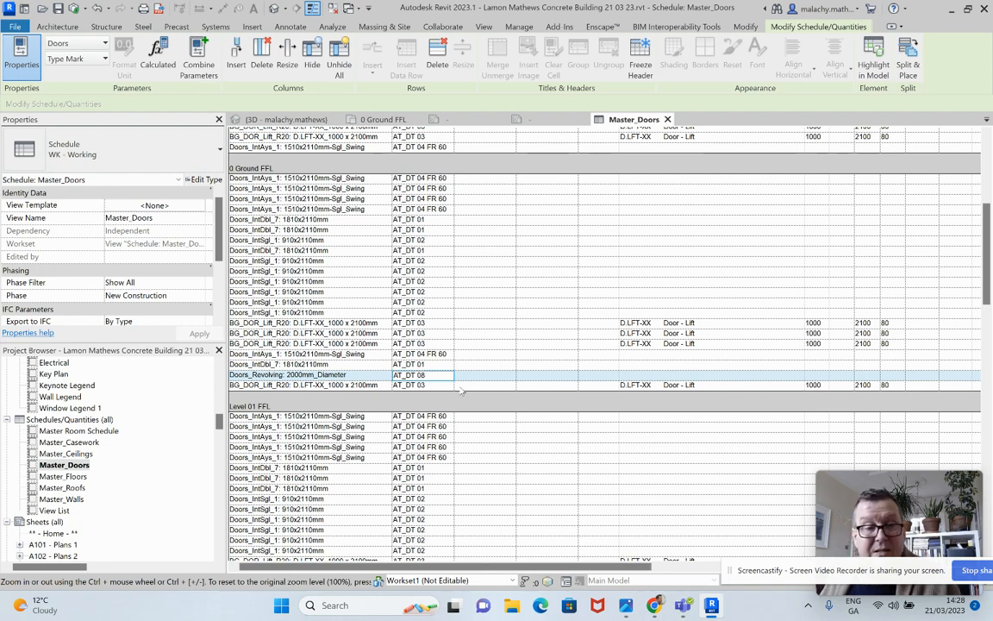
left_click(482, 432)
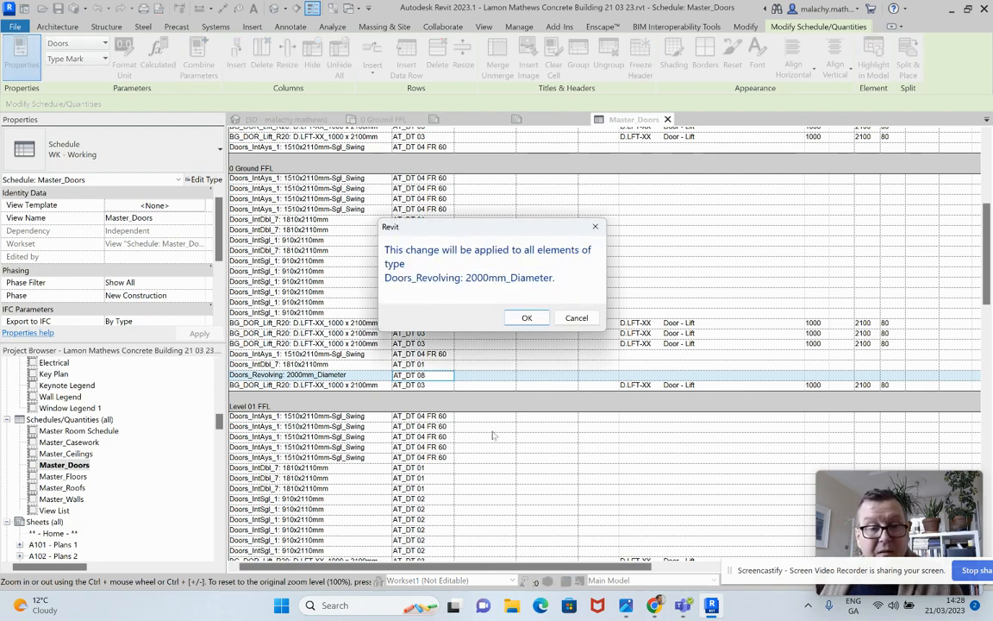
left_click(527, 317)
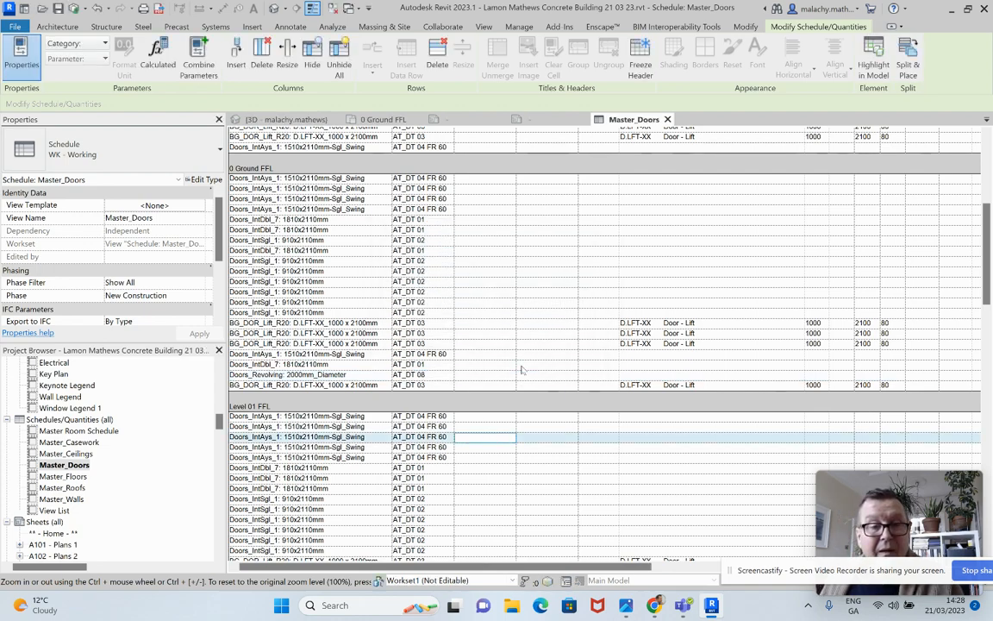
Set the type mark of the basement Door-Opening 3500 x 2600 to AT_DT 09 and accept the type-wide change
scroll(521, 376, "down", 4)
scroll(522, 380, "down", 14)
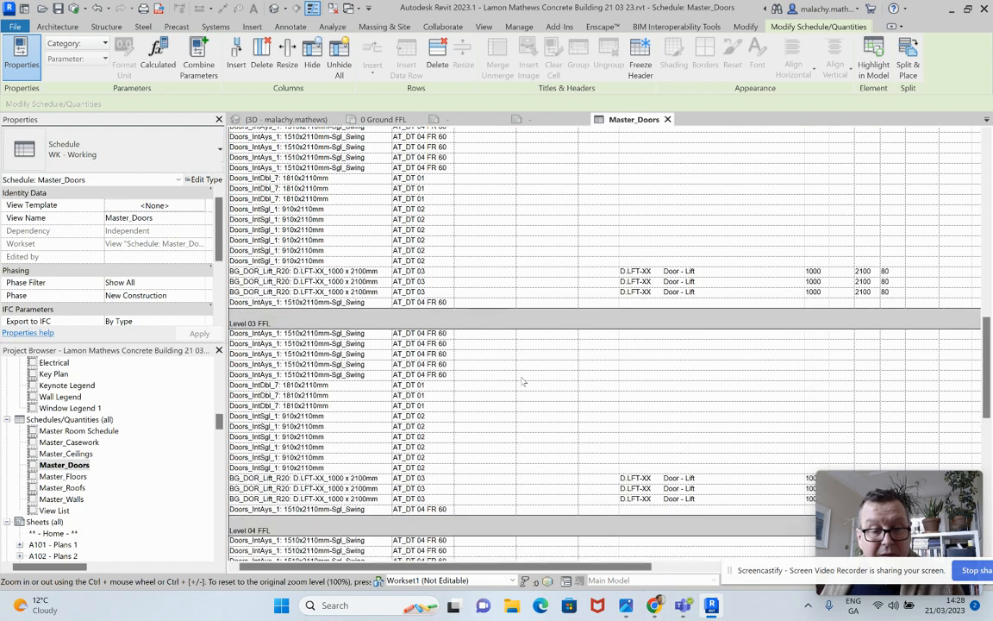
scroll(531, 399, "down", 6)
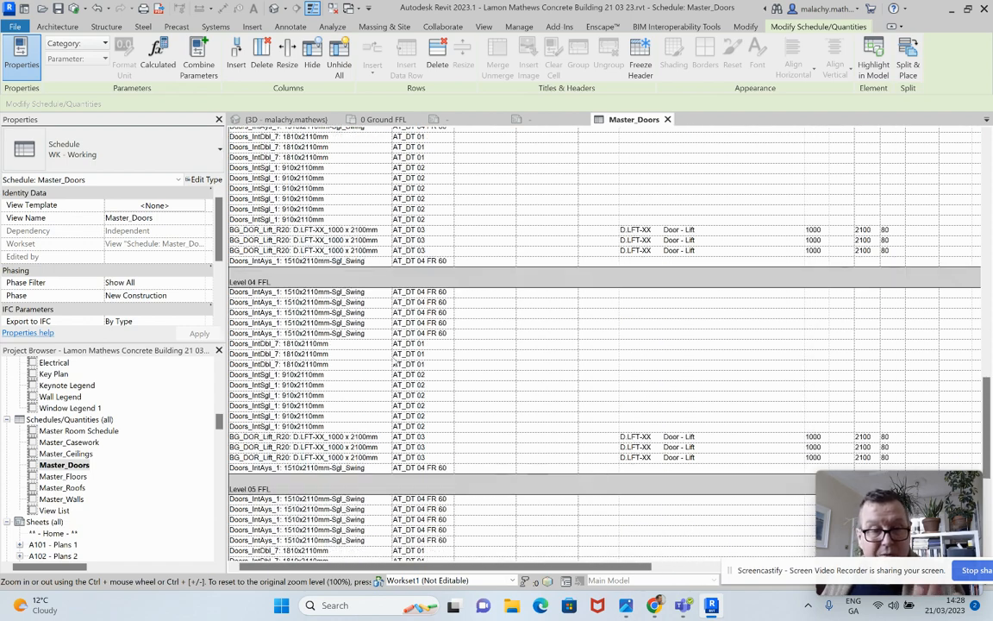
scroll(515, 431, "down", 5)
scroll(514, 436, "up", 15)
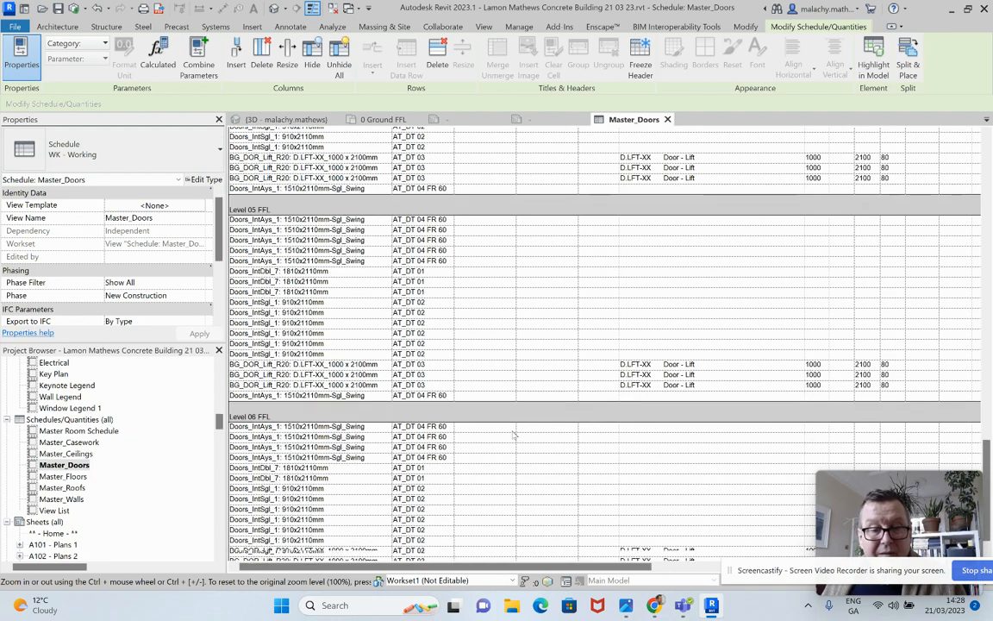
scroll(512, 440, "up", 15)
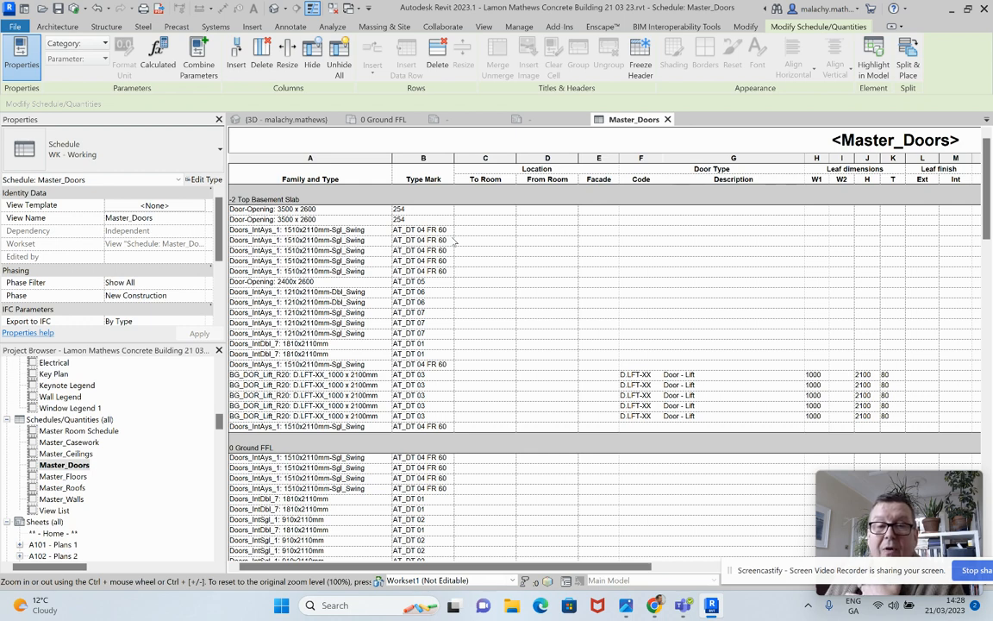
left_click(417, 210)
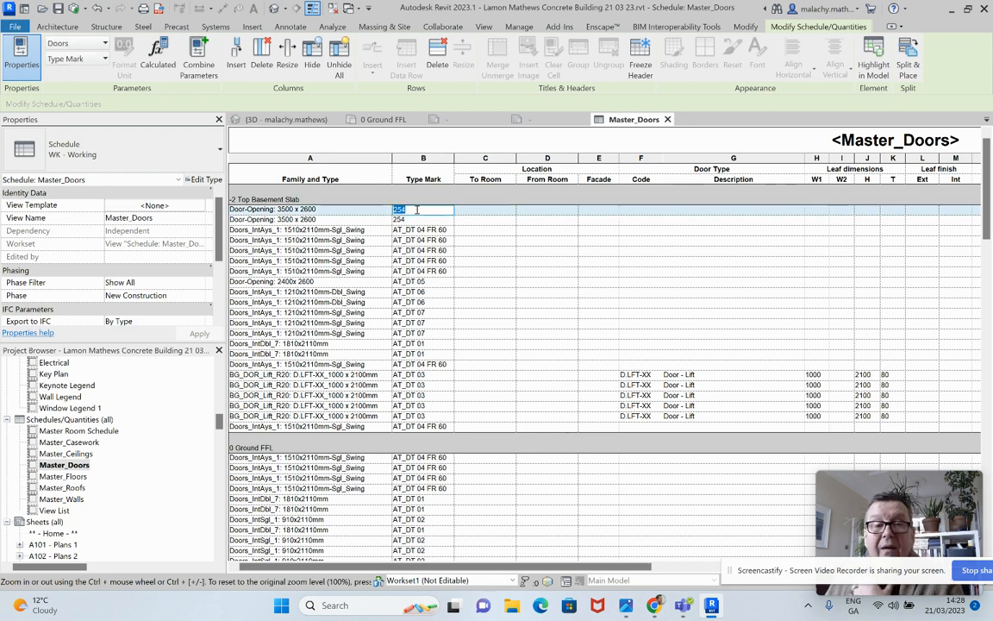
type("DT 09")
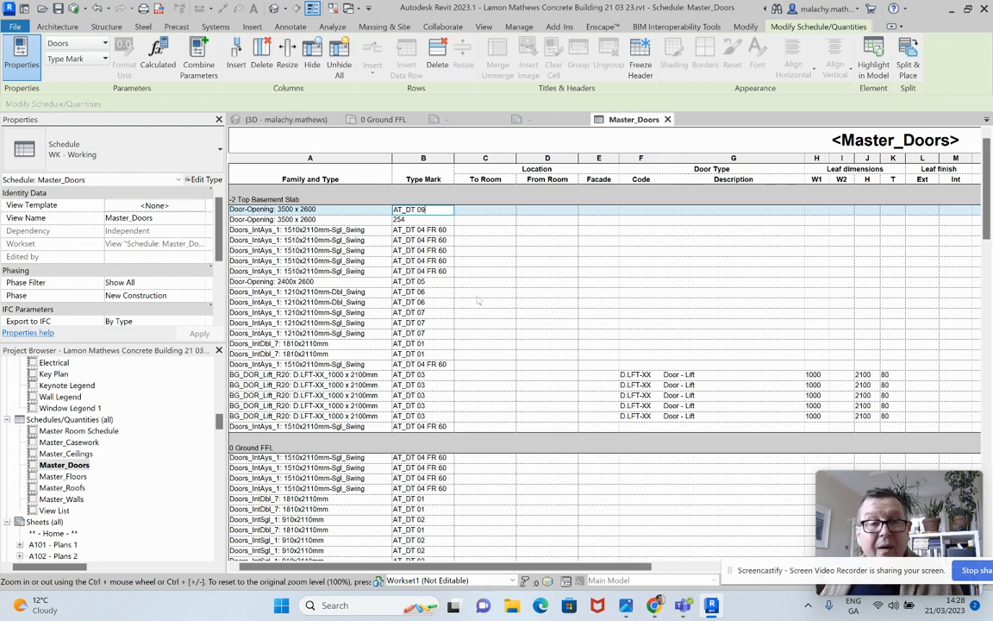
key("Return")
left_click(523, 318)
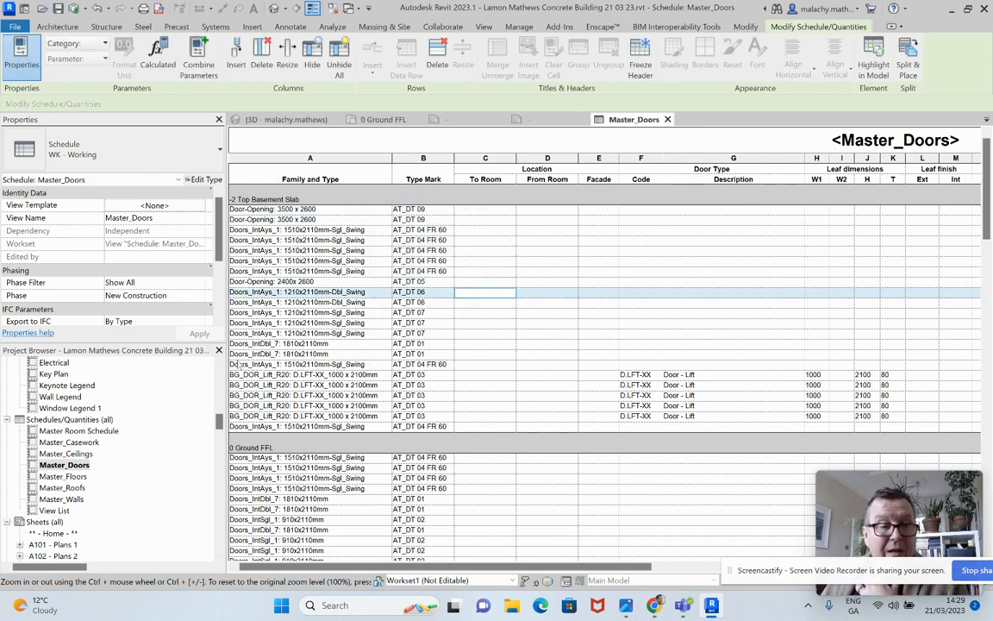
Review the available and scheduled fields of the Master_Doors schedule and check the door type marks on the basement and ground floor levels
scroll(220, 293, "down", 3)
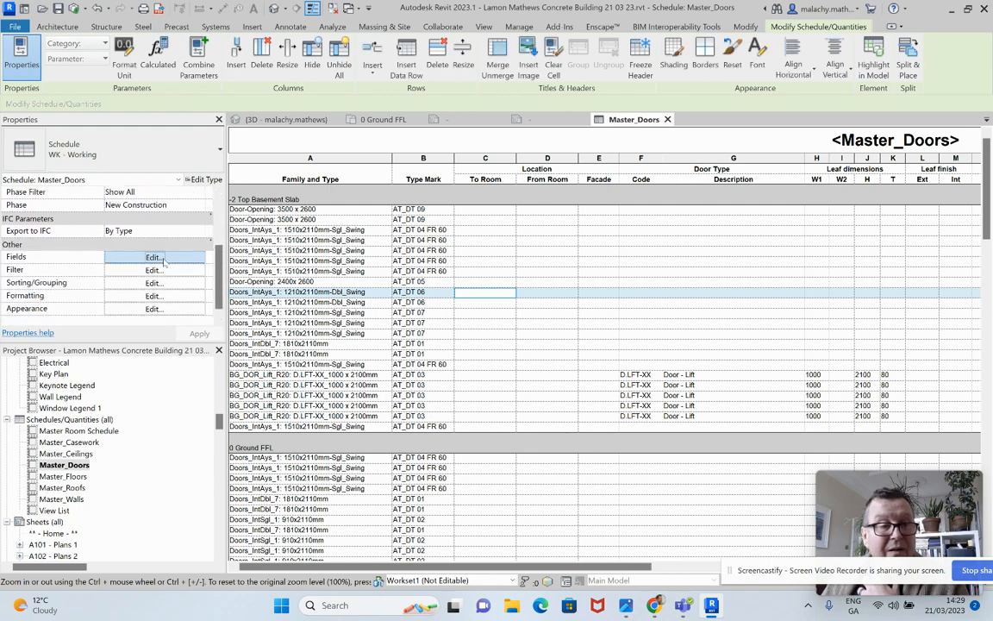
left_click(154, 257)
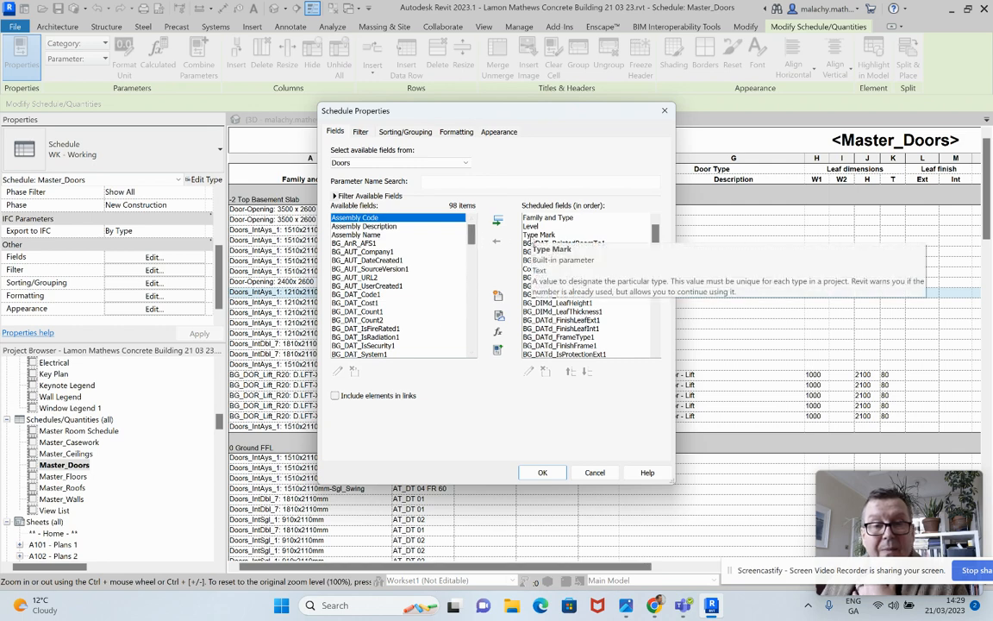
left_click_drag(470, 237, 471, 338)
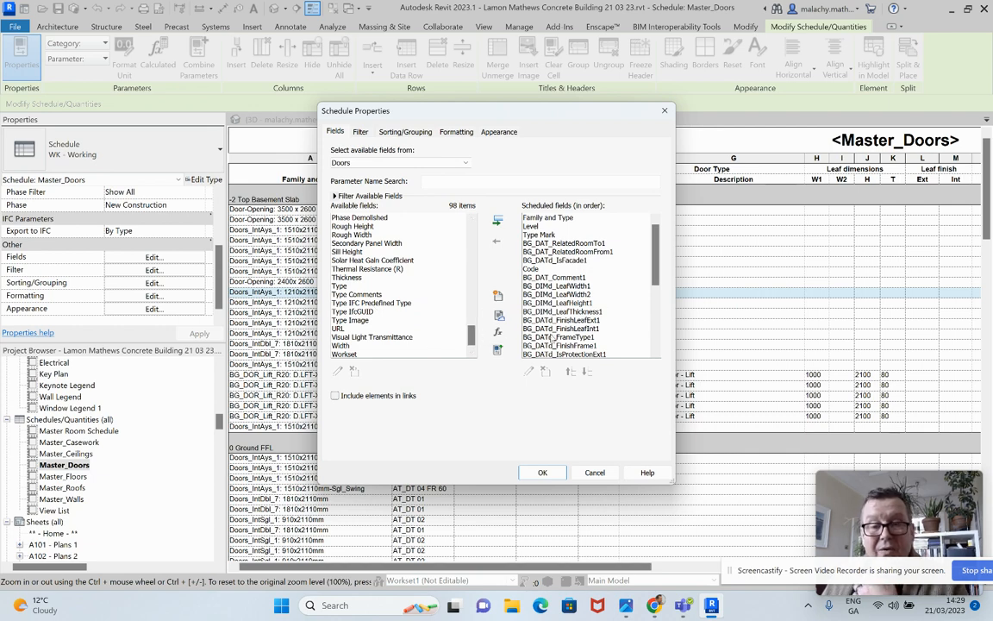
left_click(472, 350)
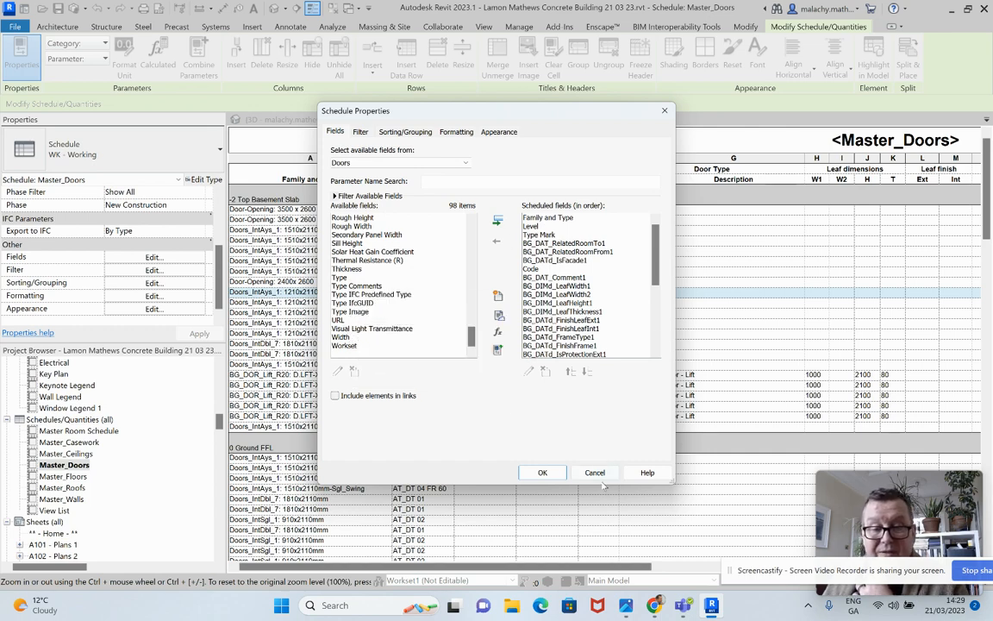
left_click(542, 472)
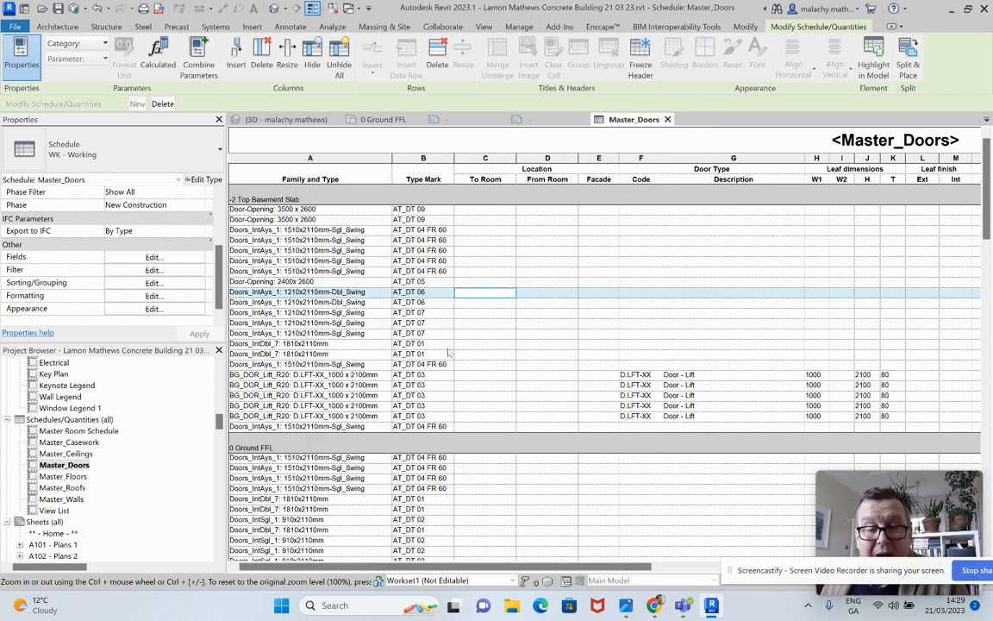
scroll(445, 386, "down", 8)
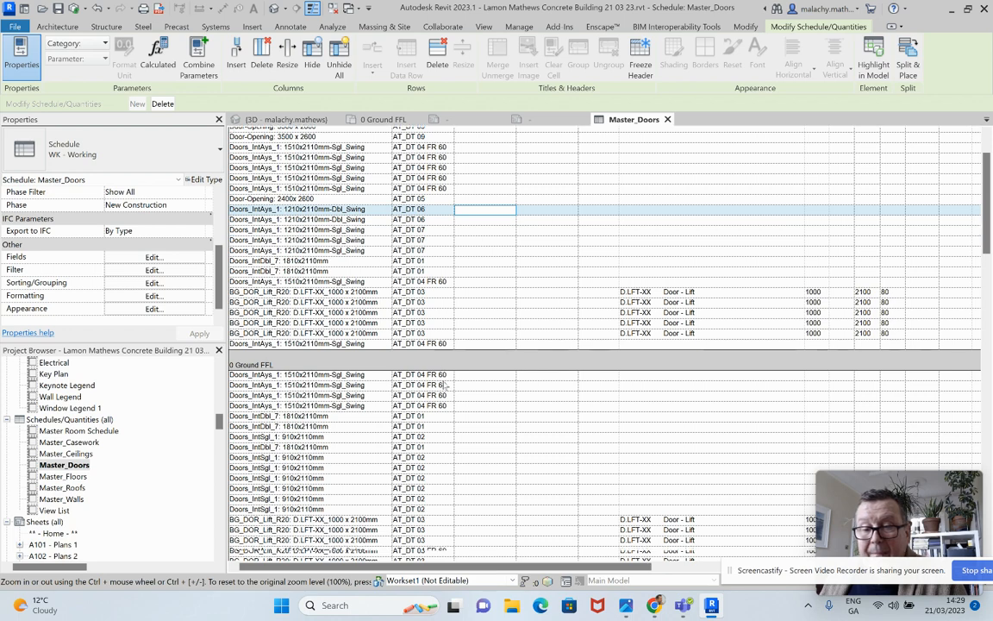
scroll(445, 385, "down", 2)
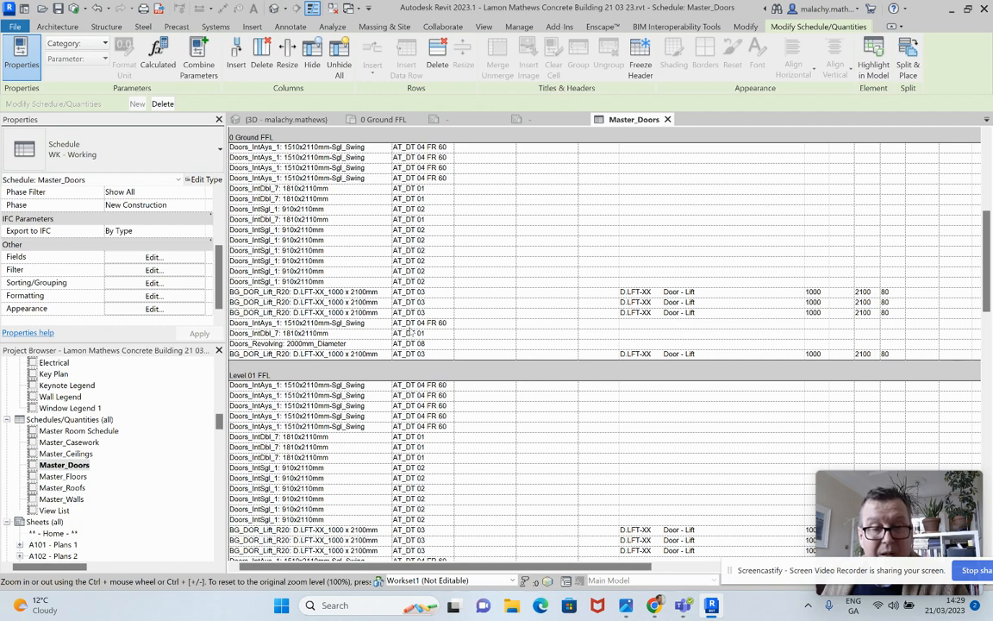
scroll(414, 345, "up", 7)
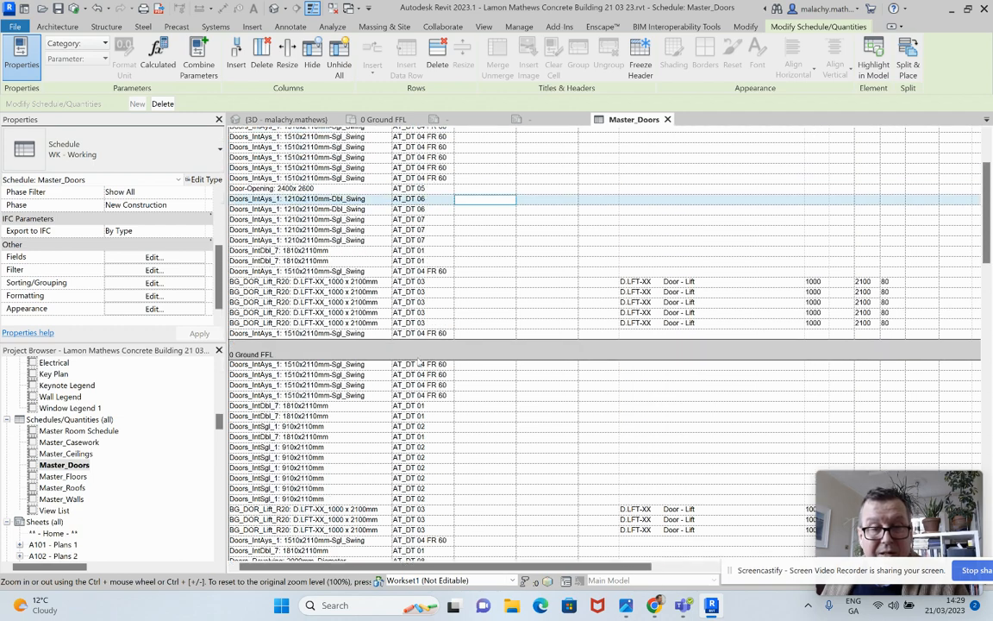
scroll(419, 362, "up", 3)
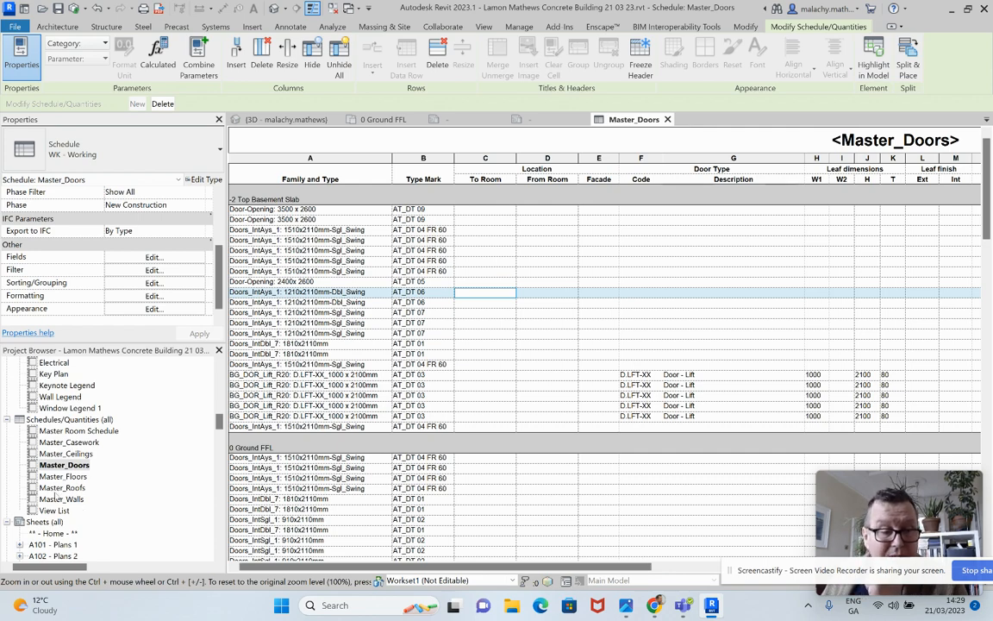
Open the Master_Walls schedule and add Type Mark to its scheduled fields
double_click(62, 499)
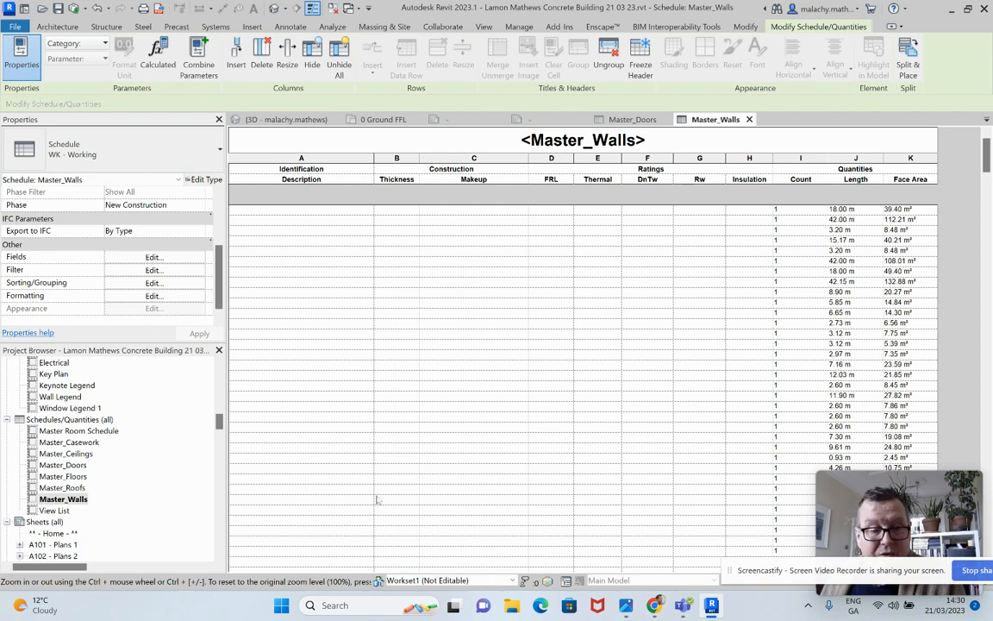
left_click(152, 257)
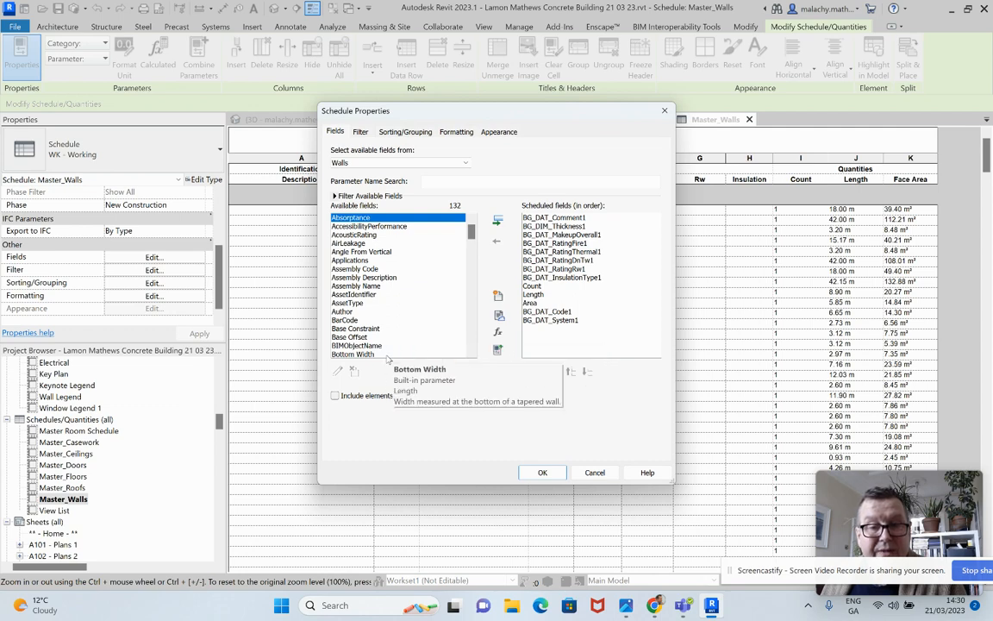
left_click_drag(470, 231, 471, 340)
scroll(359, 320, "up", 2)
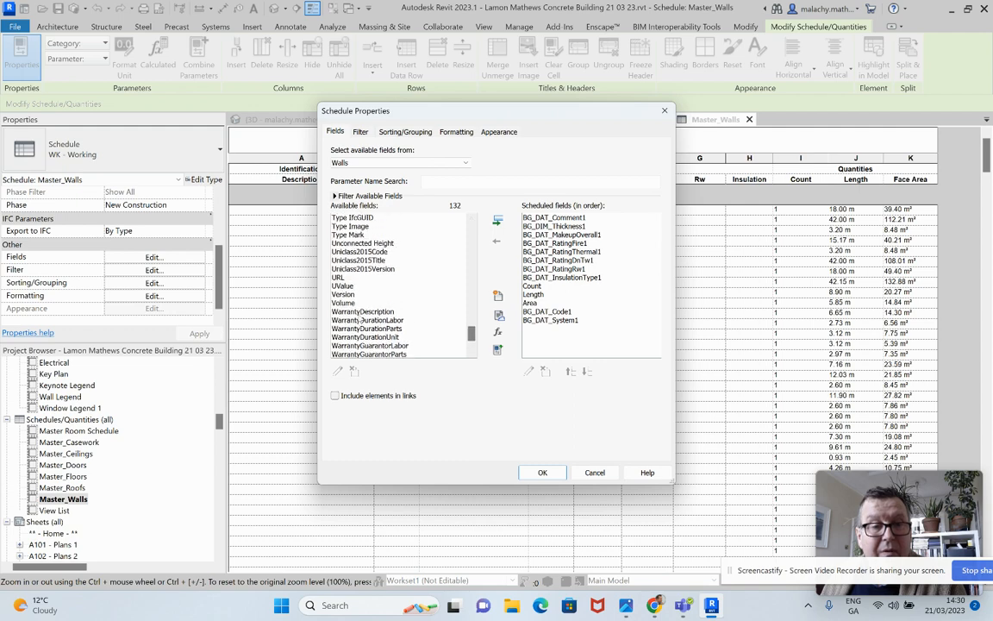
left_click(361, 237)
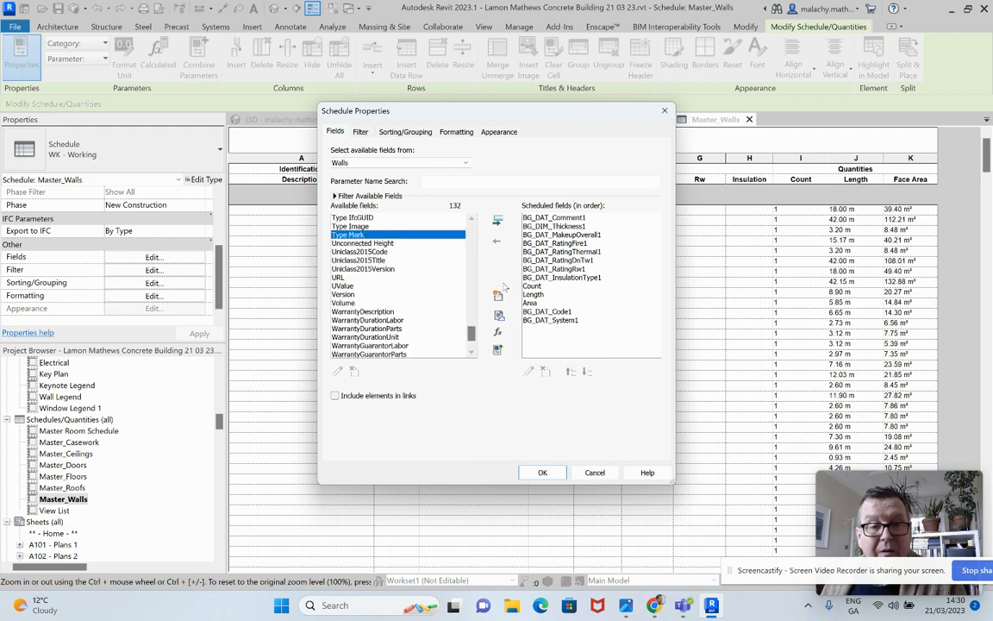
left_click(499, 221)
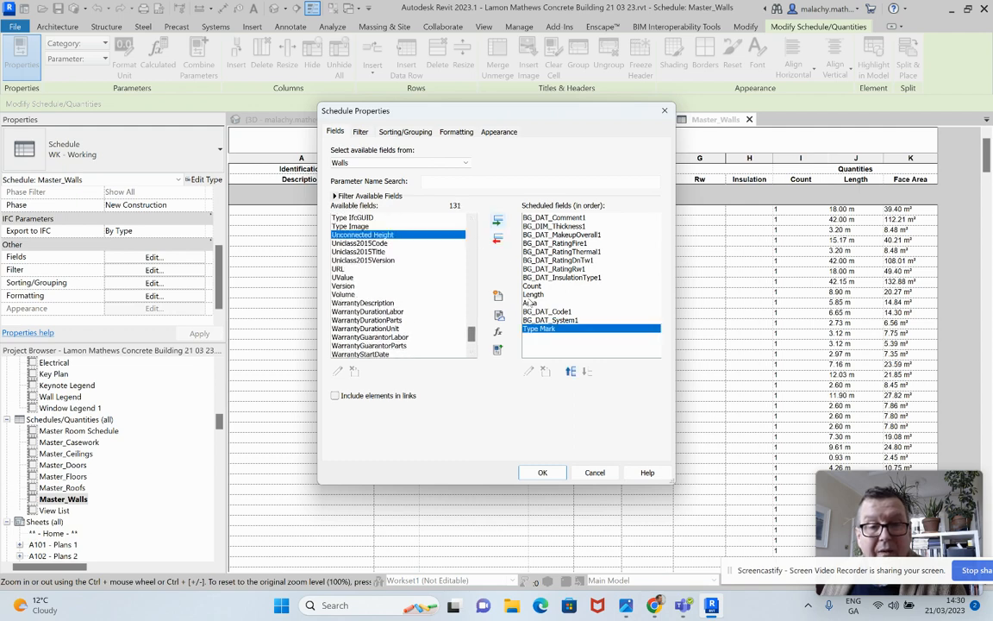
Move the Type Mark field up to first place in the wall schedule's field order
left_click(571, 371)
left_click(571, 371)
left_click(571, 372)
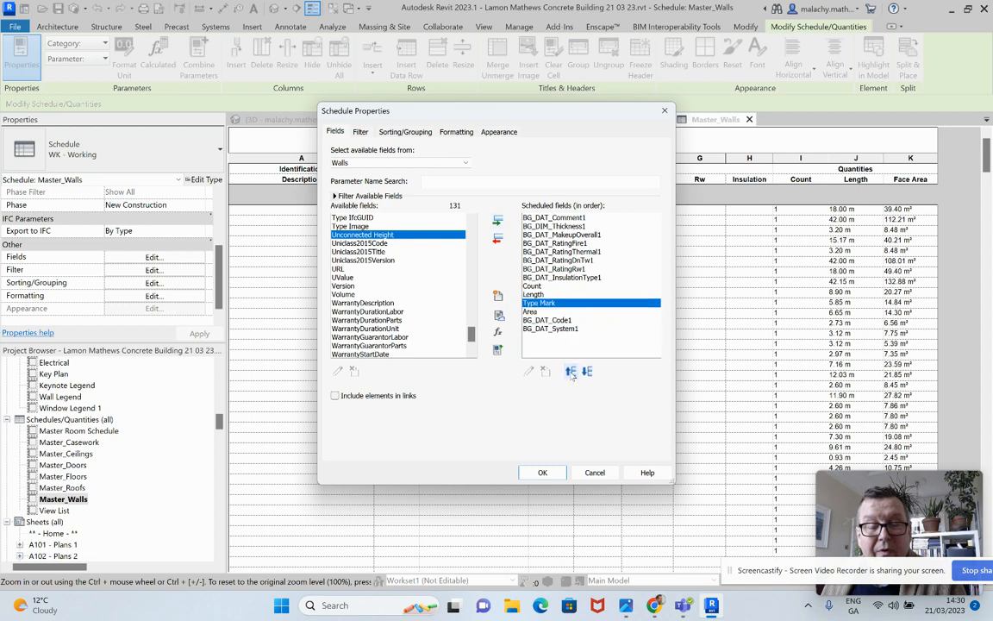
left_click(571, 371)
left_click(571, 372)
left_click(571, 372)
left_click(571, 372)
left_click(571, 372)
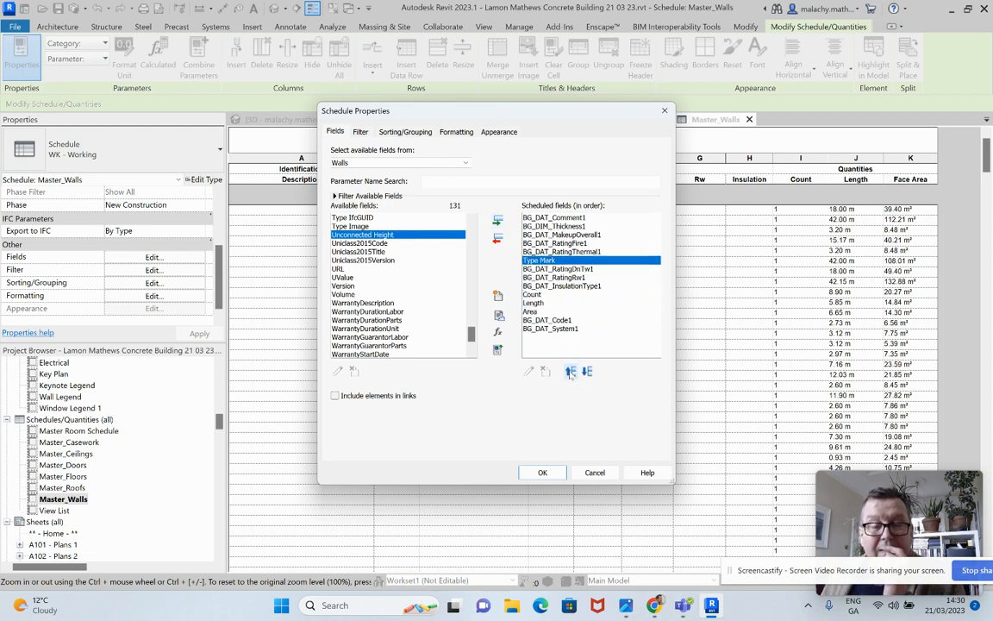
left_click(571, 372)
left_click(571, 372)
left_click(570, 372)
left_click(571, 372)
left_click(571, 372)
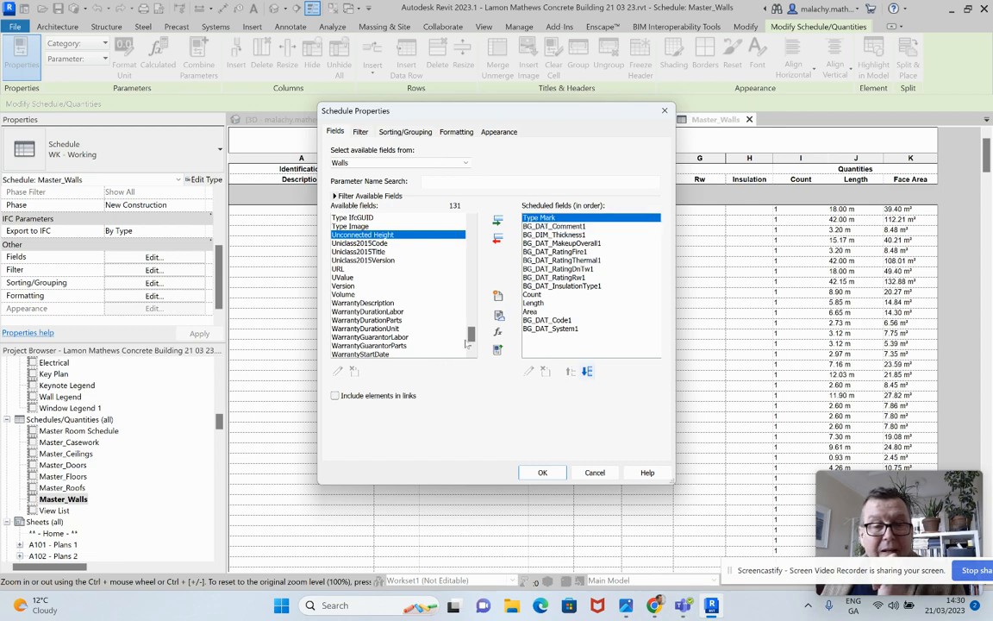
left_click_drag(471, 337, 473, 270)
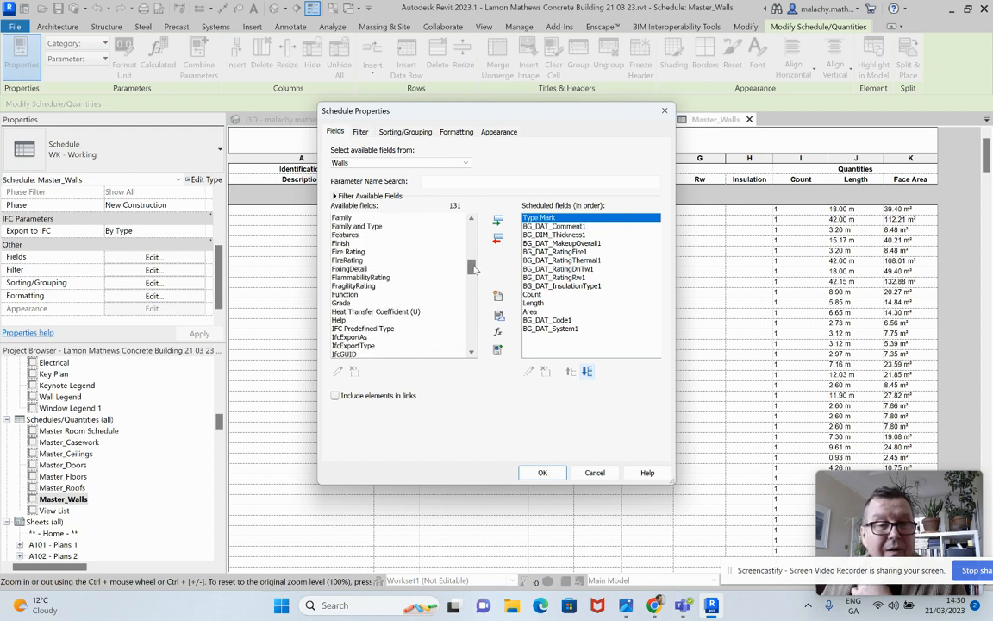
left_click(370, 226)
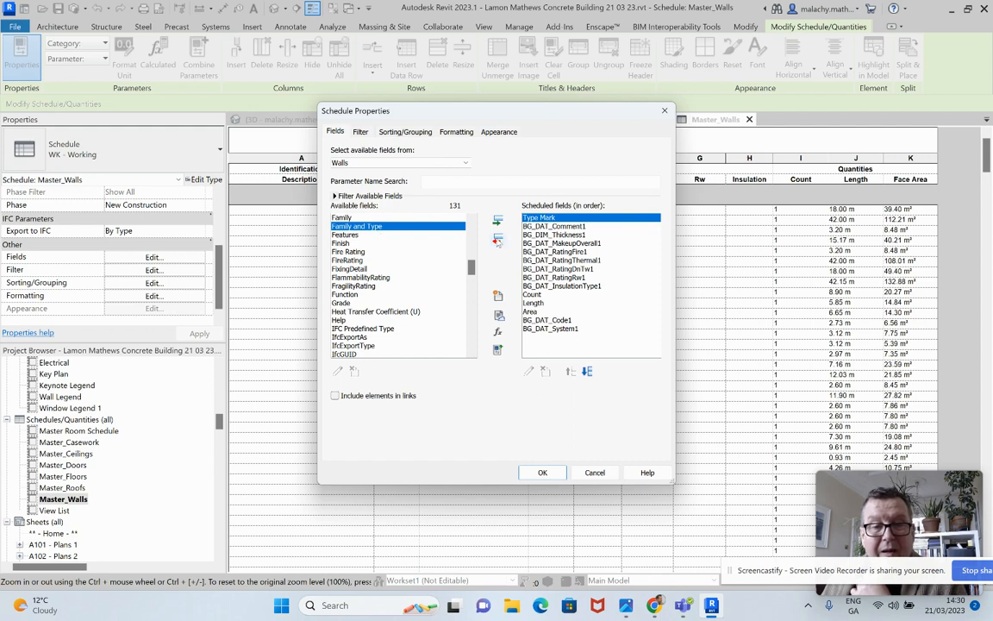
left_click(498, 239)
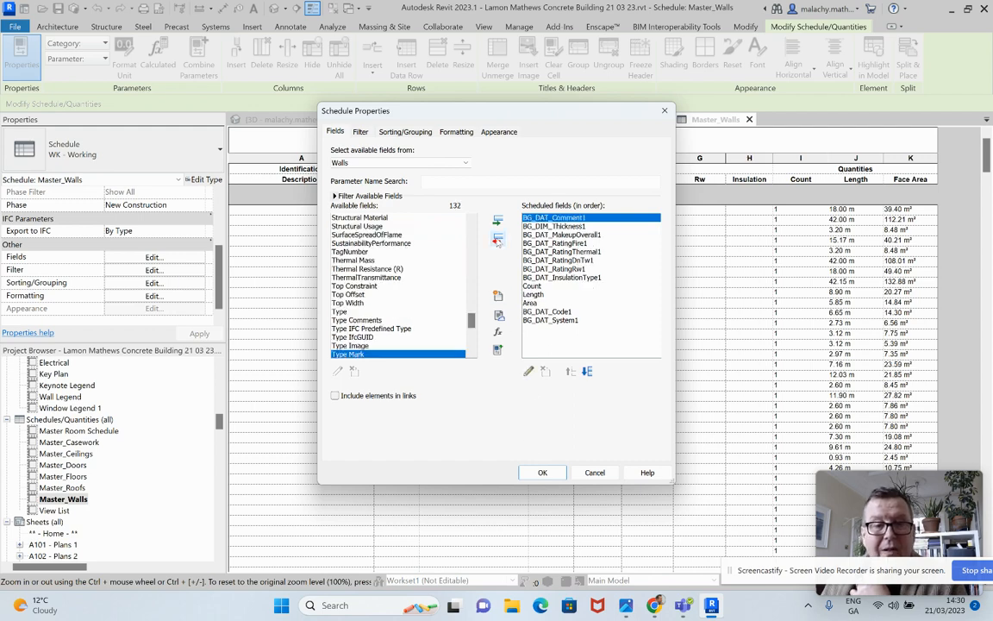
left_click(499, 221)
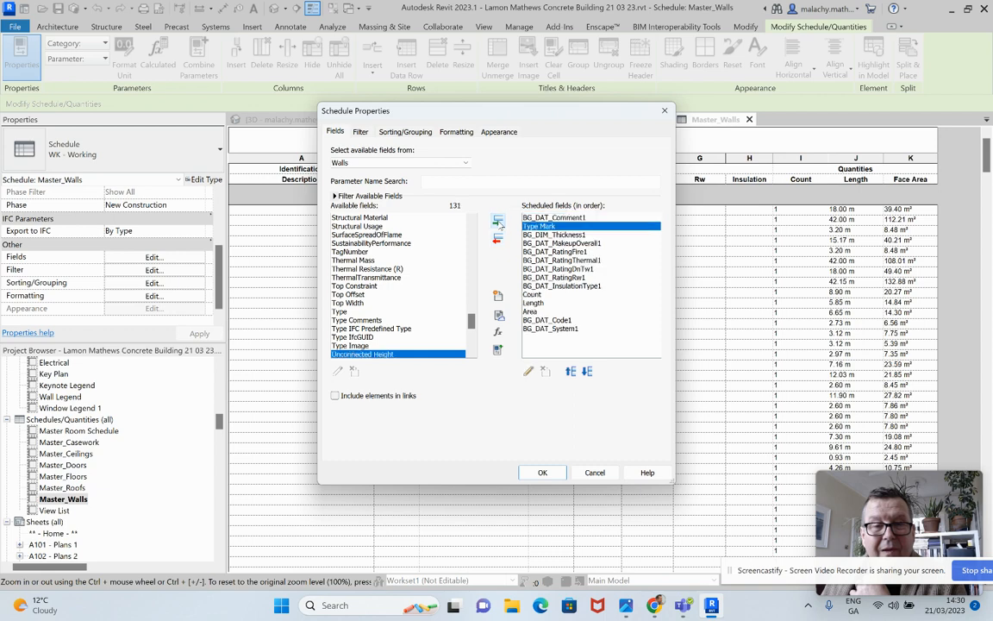
left_click(571, 371)
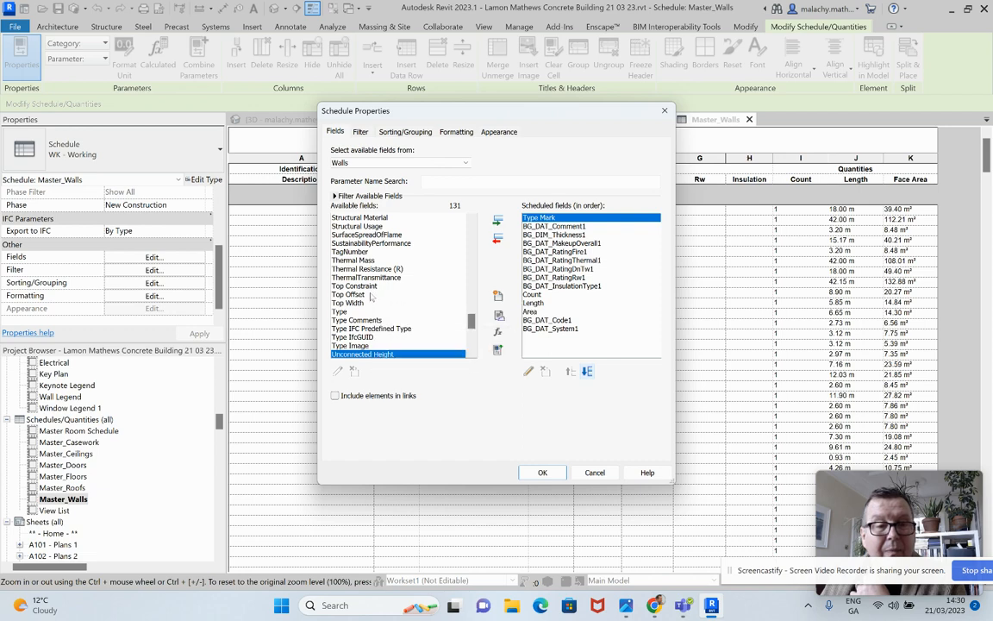
Add the Family and Type field ahead of Type Mark in the wall schedule and widen its column to fit the full wall type names
scroll(379, 296, "up", 3)
scroll(379, 296, "up", 15)
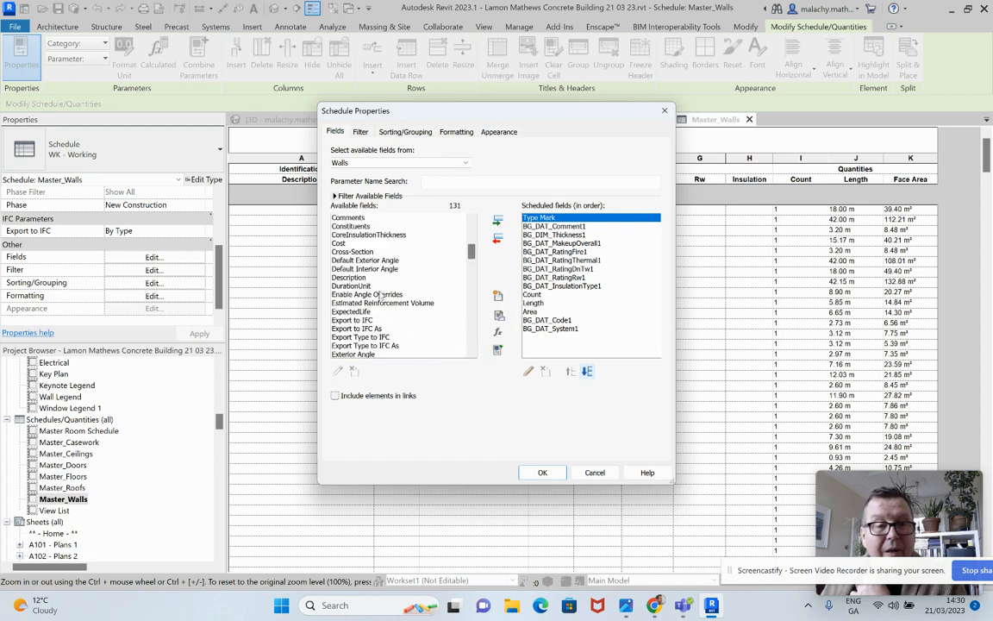
scroll(380, 315, "down", 3)
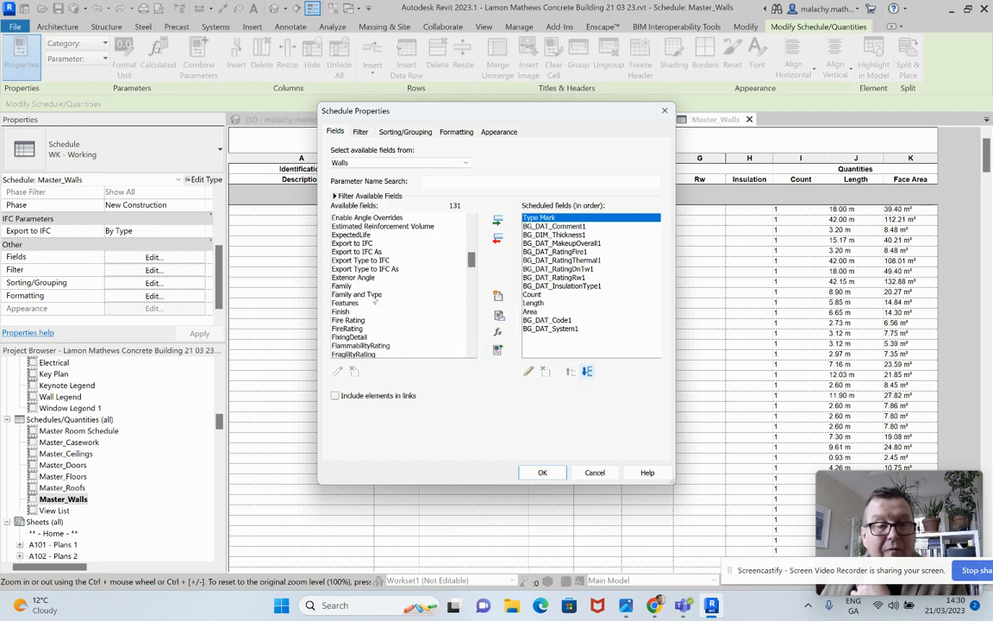
left_click(362, 294)
left_click(498, 221)
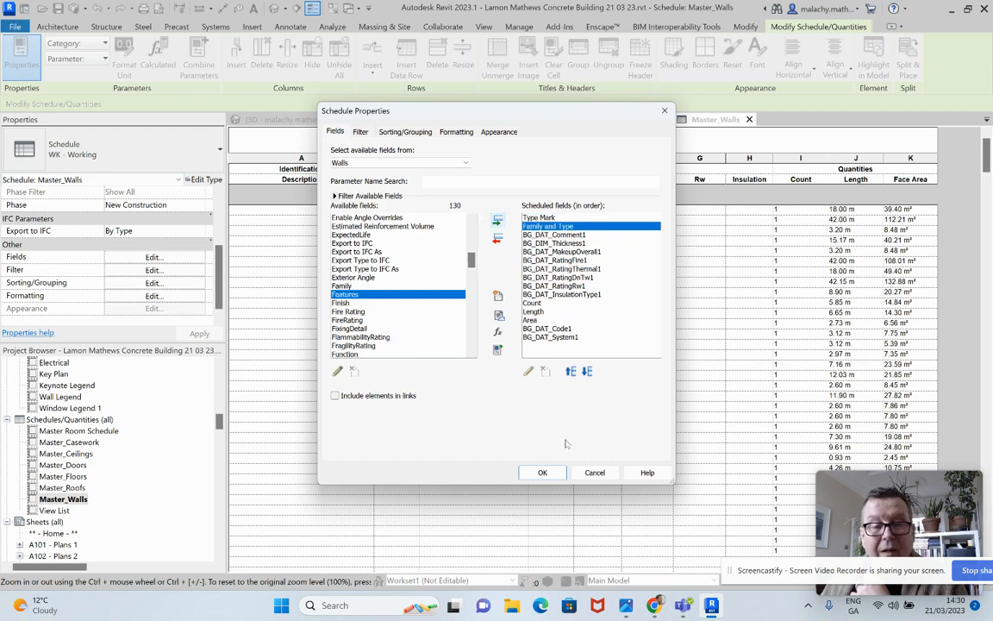
left_click(570, 371)
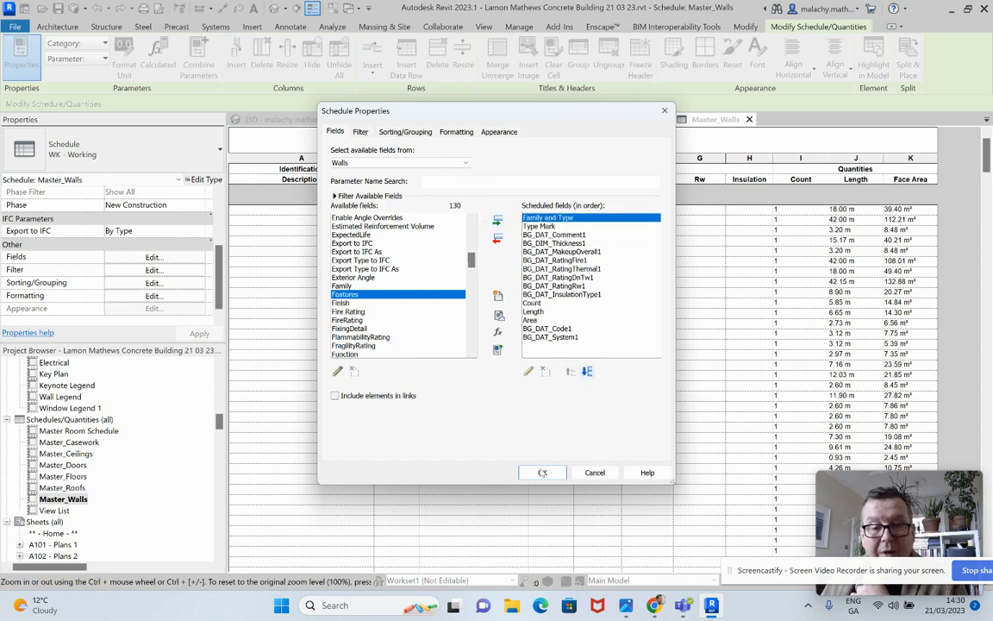
left_click(542, 473)
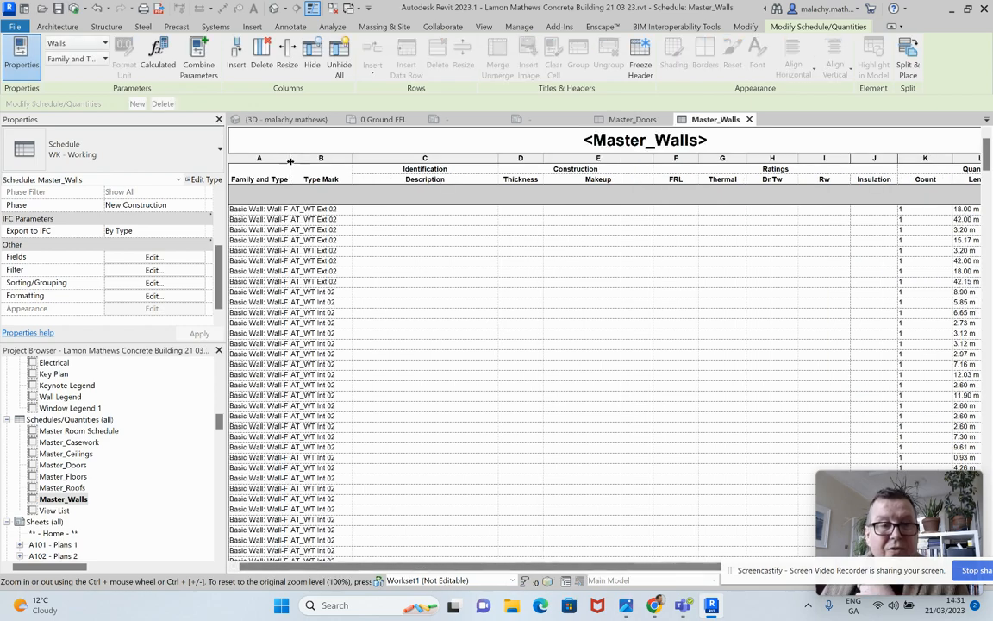
left_click_drag(291, 158, 436, 158)
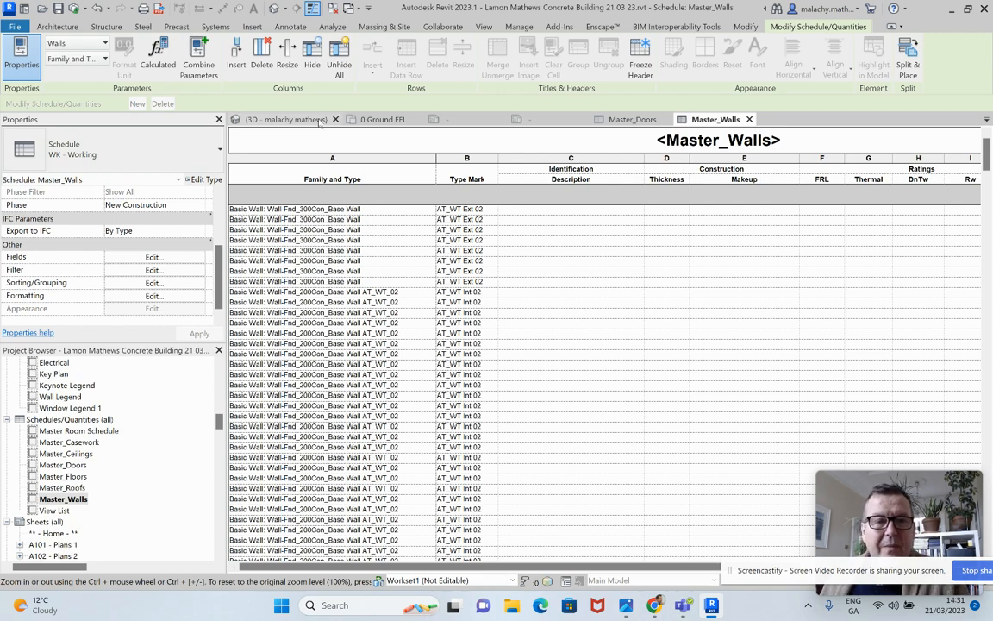
In the 0 Ground FFL plan, set the Type Mark of wall type Wall-Fnd_200Con_Base Wall AT_WT_02 to AT_WT_02
left_click(383, 119)
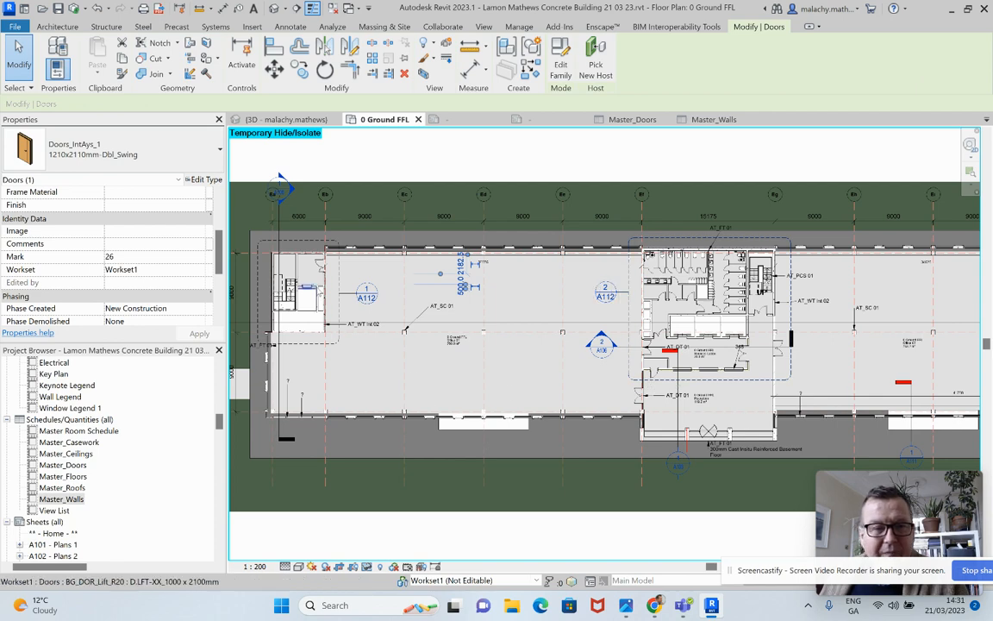
scroll(319, 287, "up", 3)
left_click(332, 285)
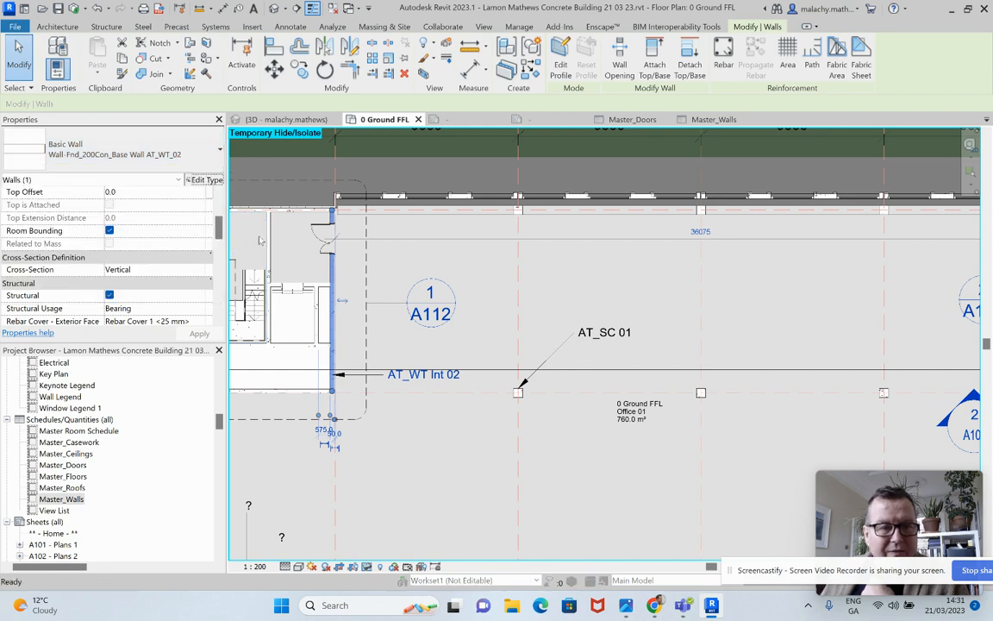
left_click(205, 179)
scroll(433, 414, "down", 10)
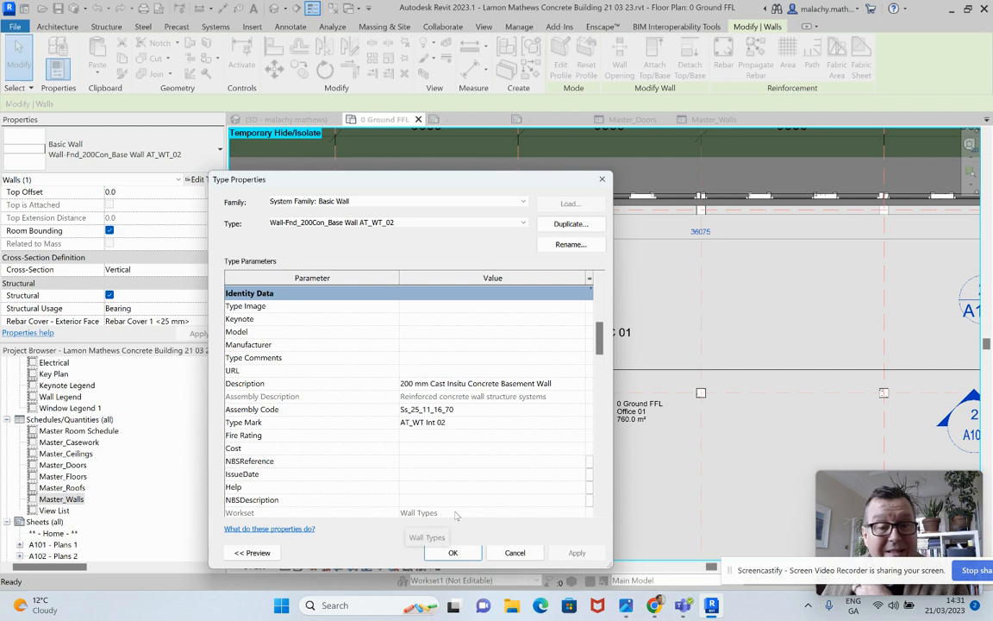
left_click(437, 423)
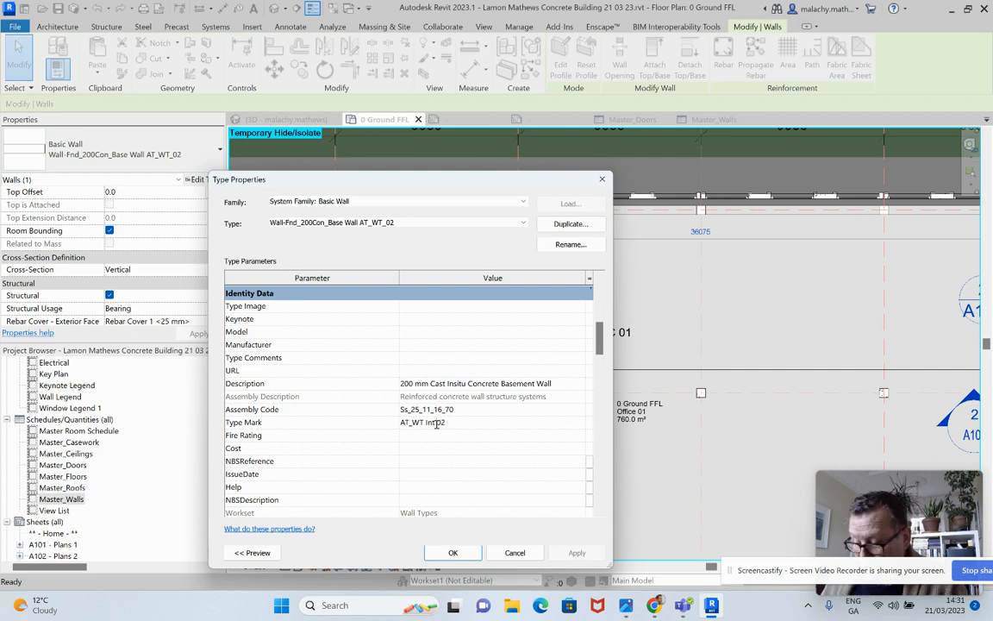
key("BackSpace")
key("BackSpace")
key("BackSpace")
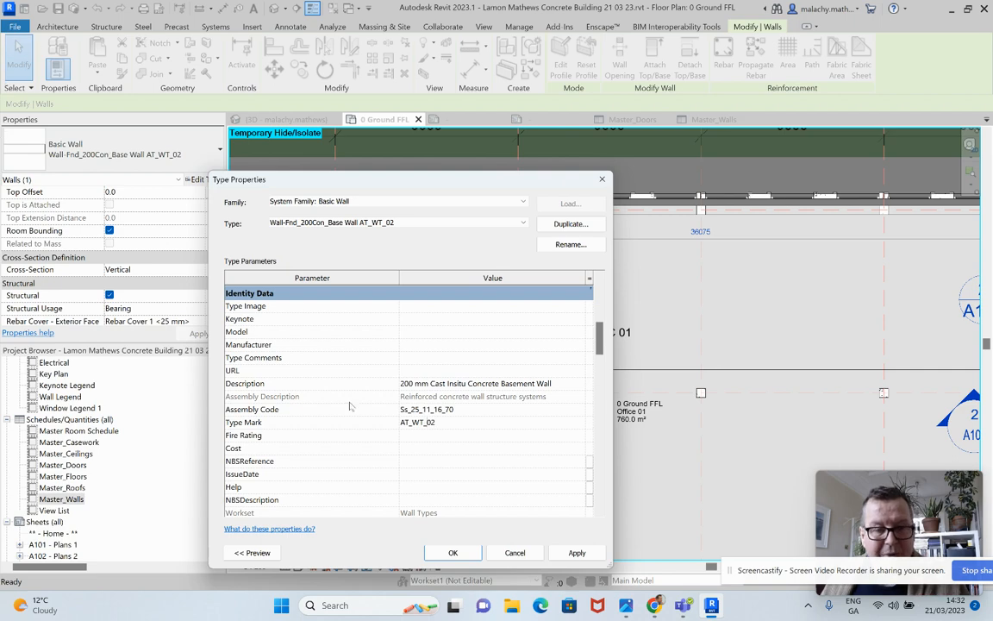
left_click(566, 555)
left_click(452, 553)
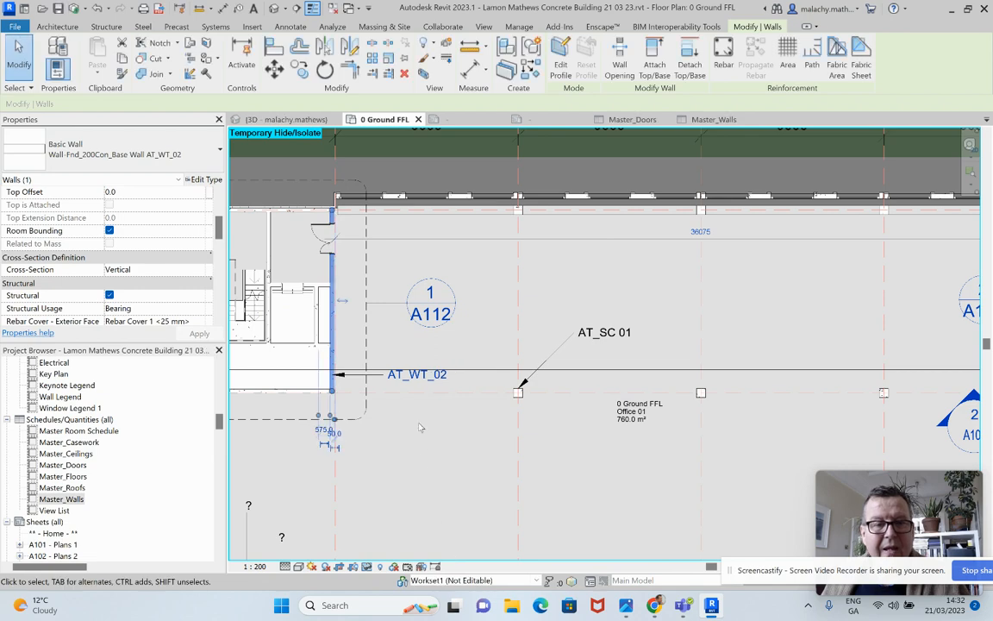
Try to append an AT_WT suffix to the first Wall-Fnd_300Con_Base Wall entry under Family and Type in Master_Walls
left_click(714, 120)
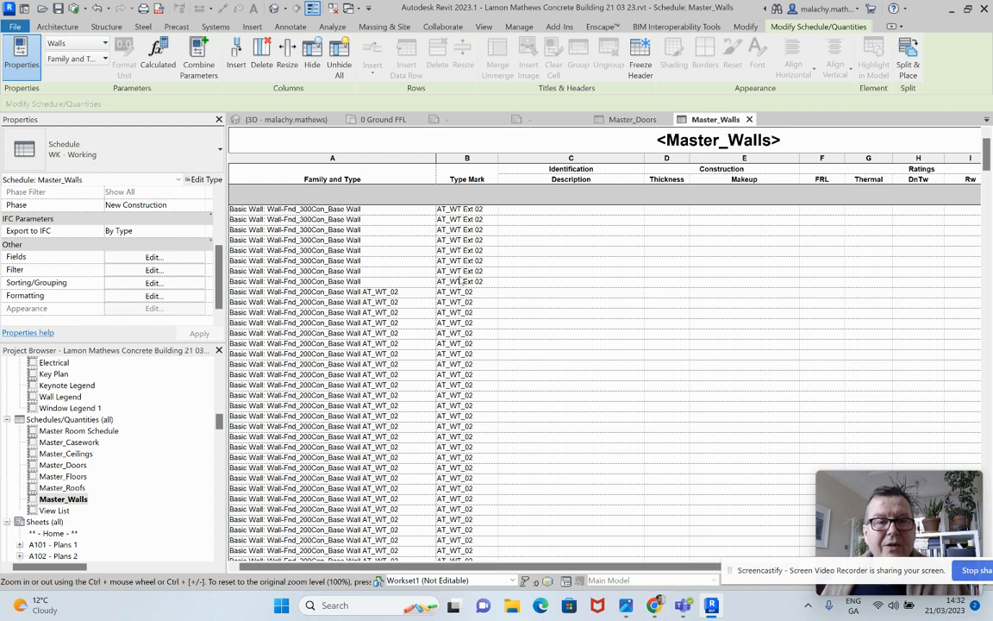
left_click(372, 209)
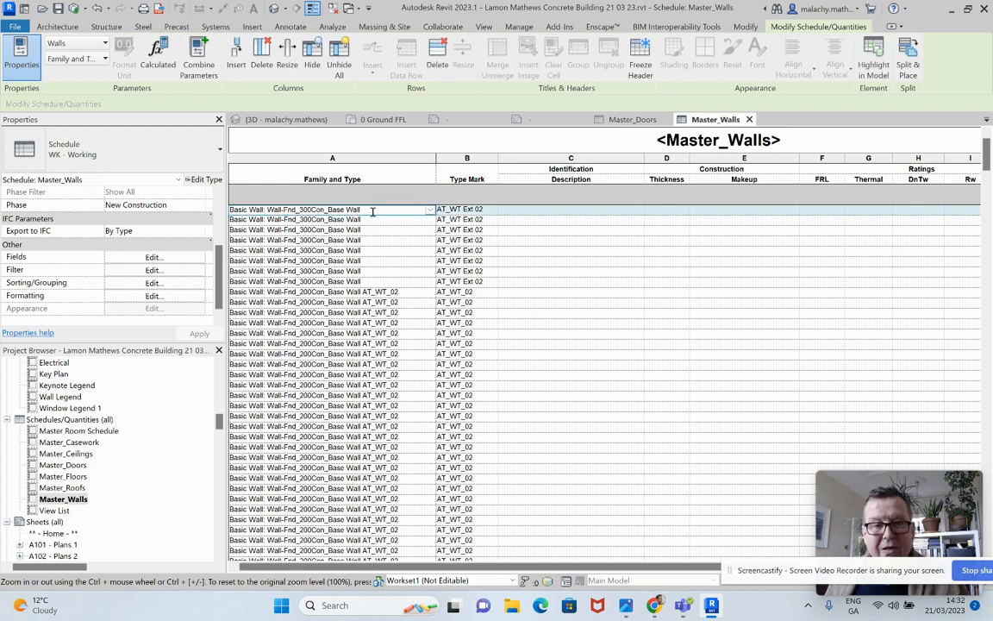
key("ctrl")
type("AT_WT_0")
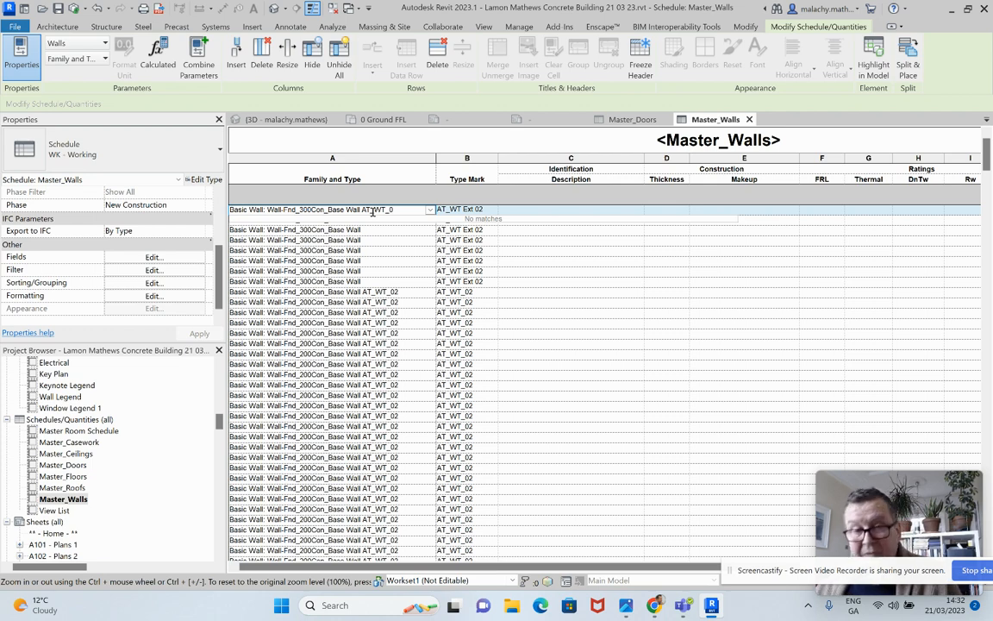
left_click(517, 261)
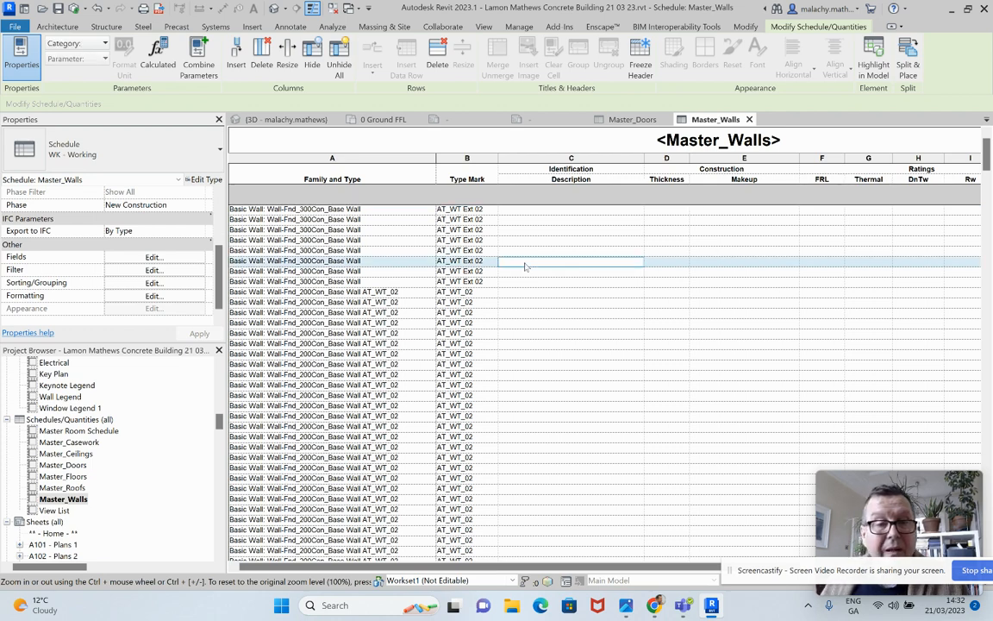
Try to append AT_WT_02 to a Wall-Fnd_300Con_Base Wall entry further down the Master_Walls schedule
scroll(412, 340, "down", 10)
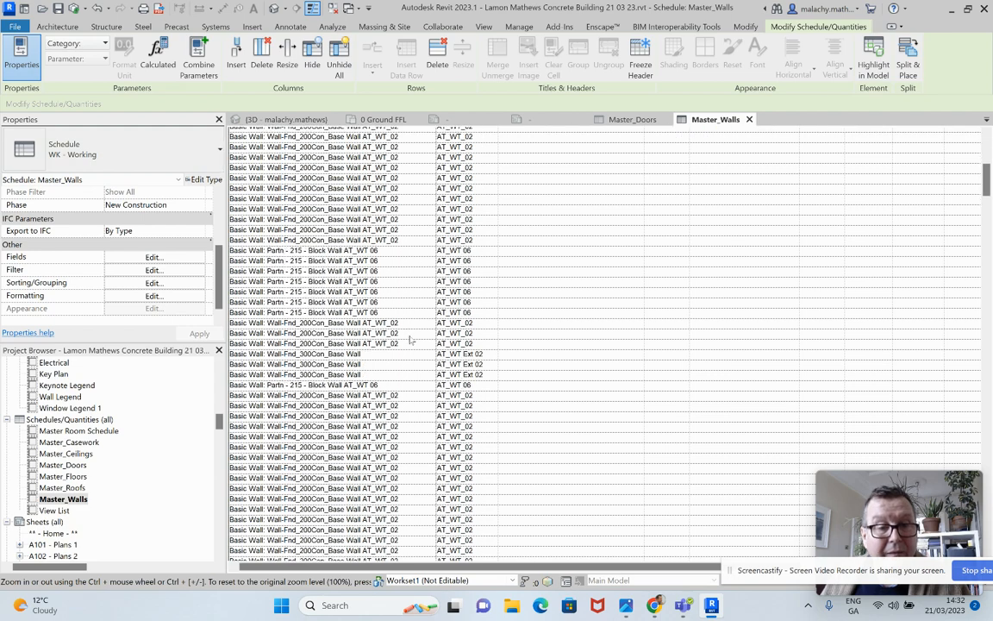
scroll(411, 340, "down", 1)
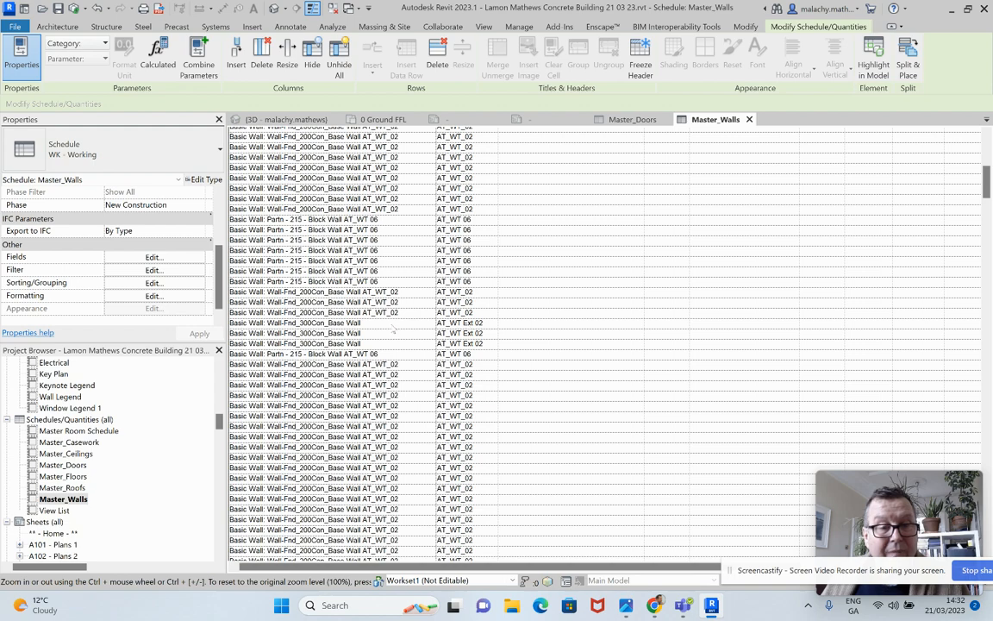
left_click(391, 323)
left_click(392, 323)
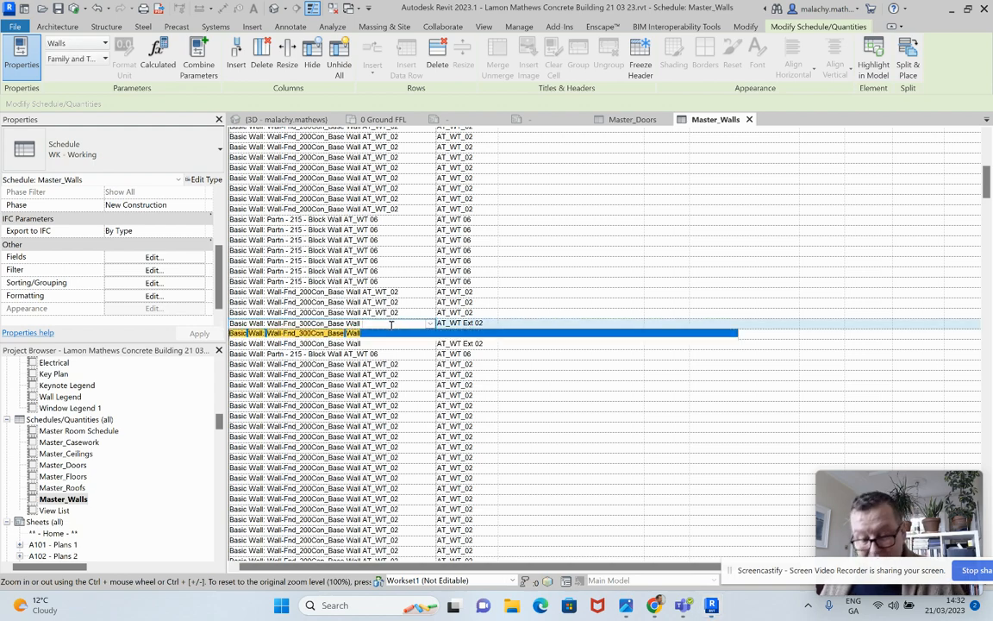
type("AT_WT_02")
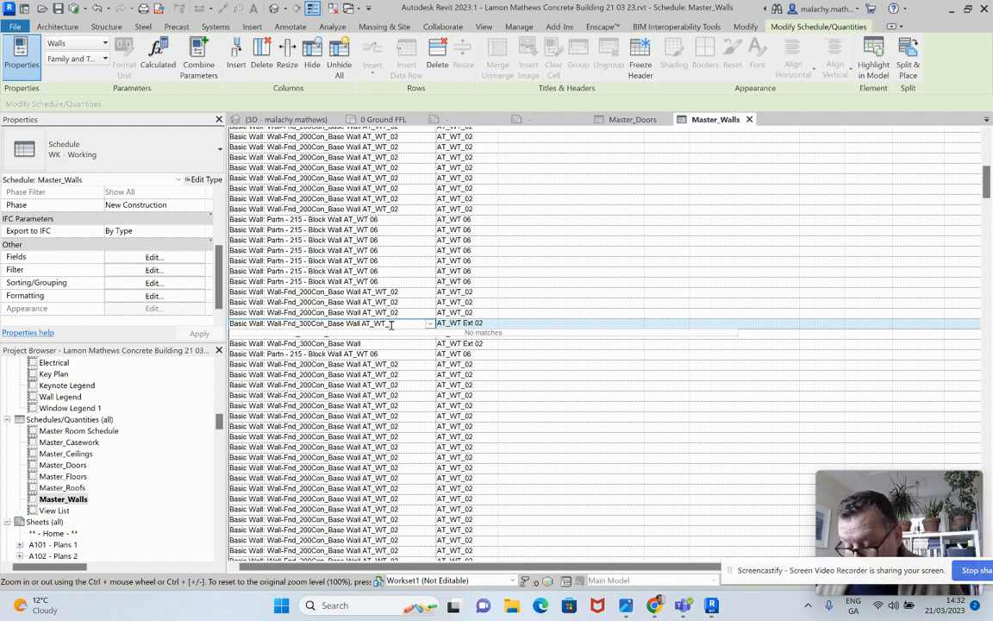
left_click(514, 347)
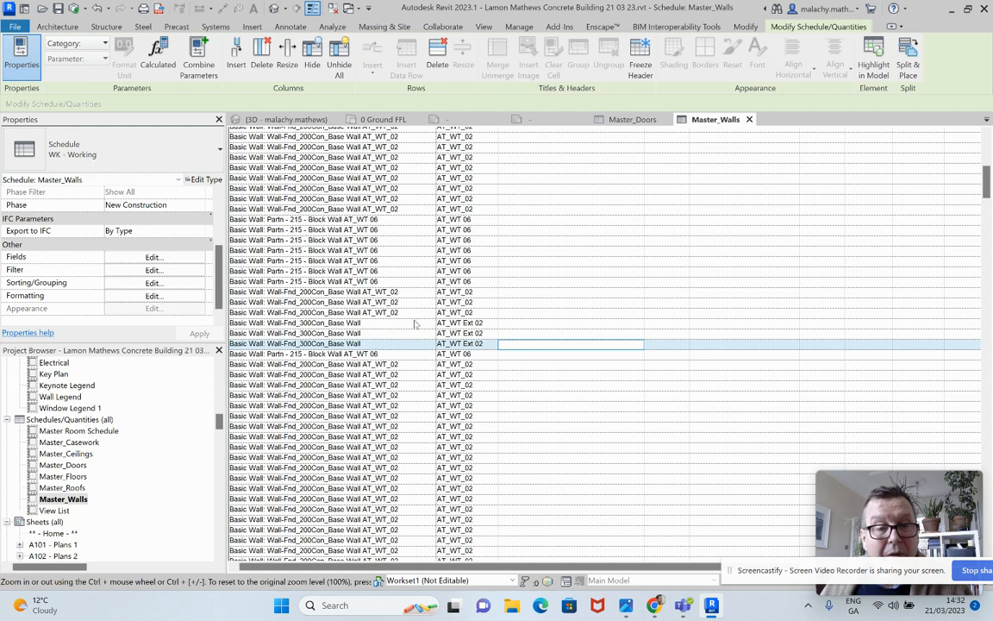
left_click(353, 323)
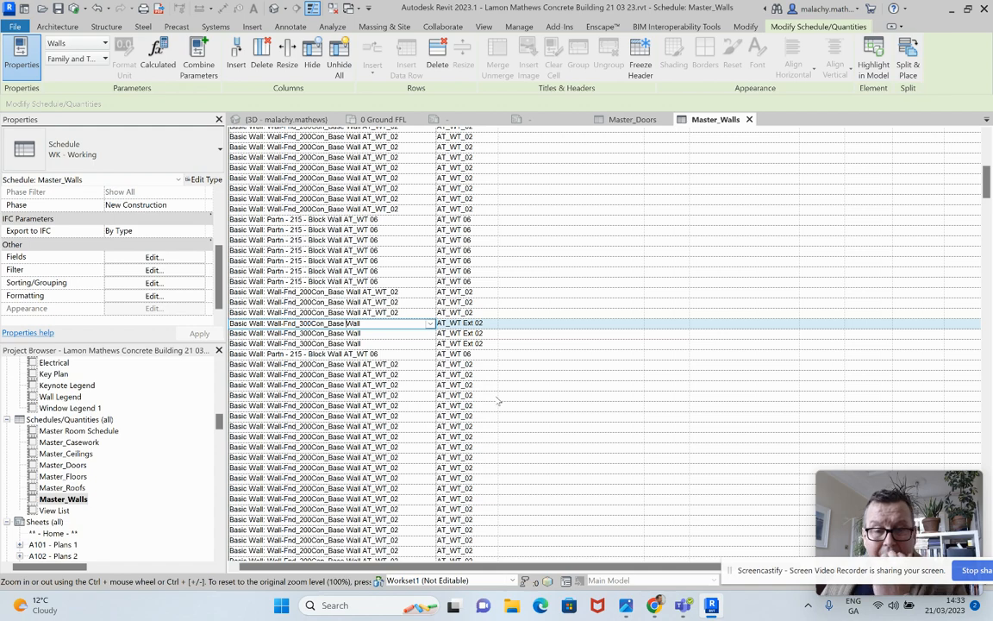
Close the two unnamed views and the Master_Doors schedule, and tile the ground floor plan, Master_Walls and 3D view
scroll(412, 349, "up", 10)
scroll(466, 380, "up", 3)
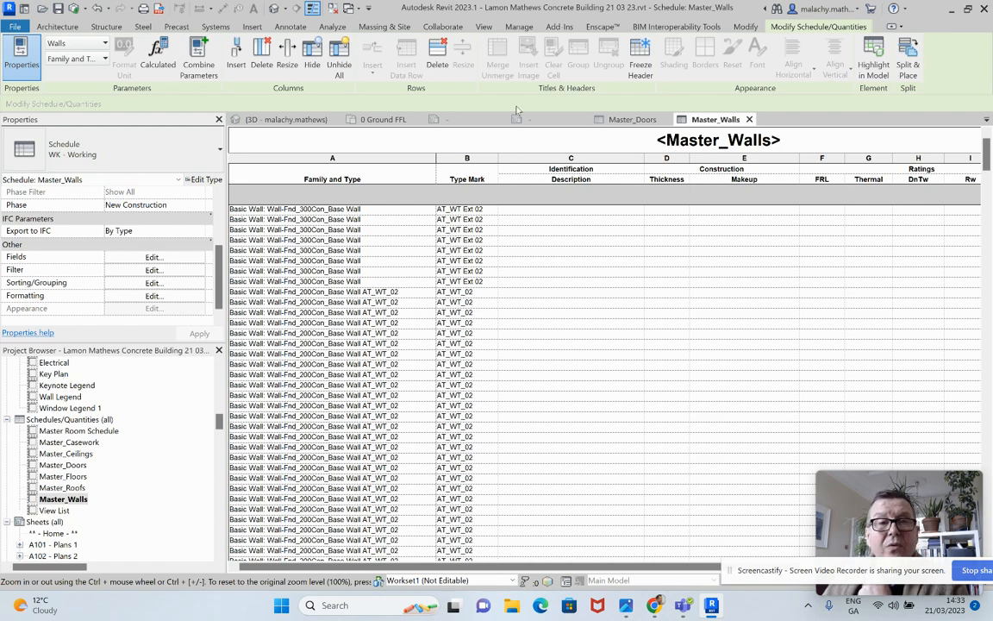
left_click(484, 26)
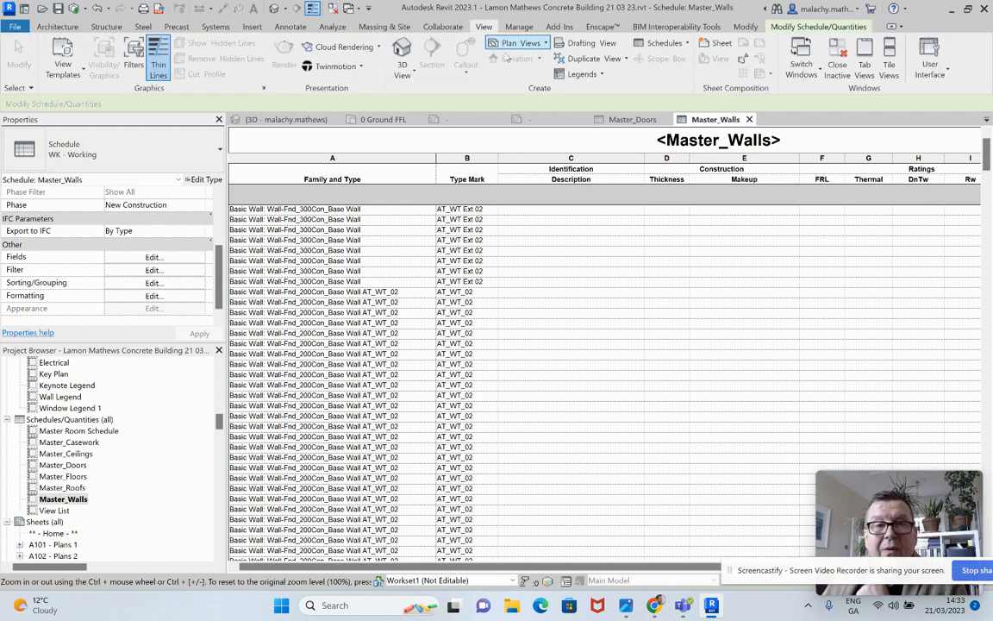
left_click(855, 72)
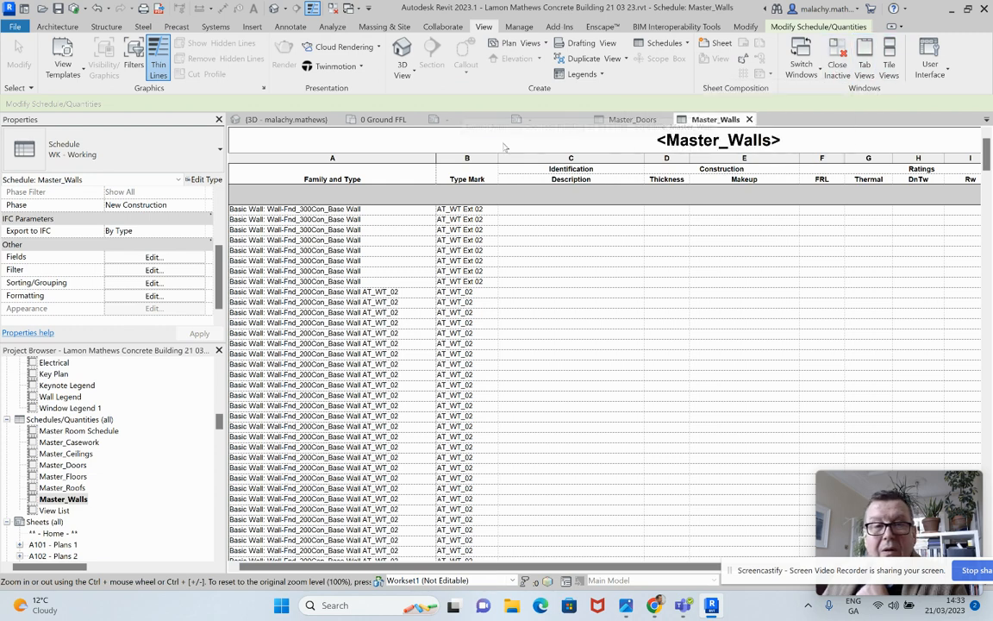
left_click(383, 120)
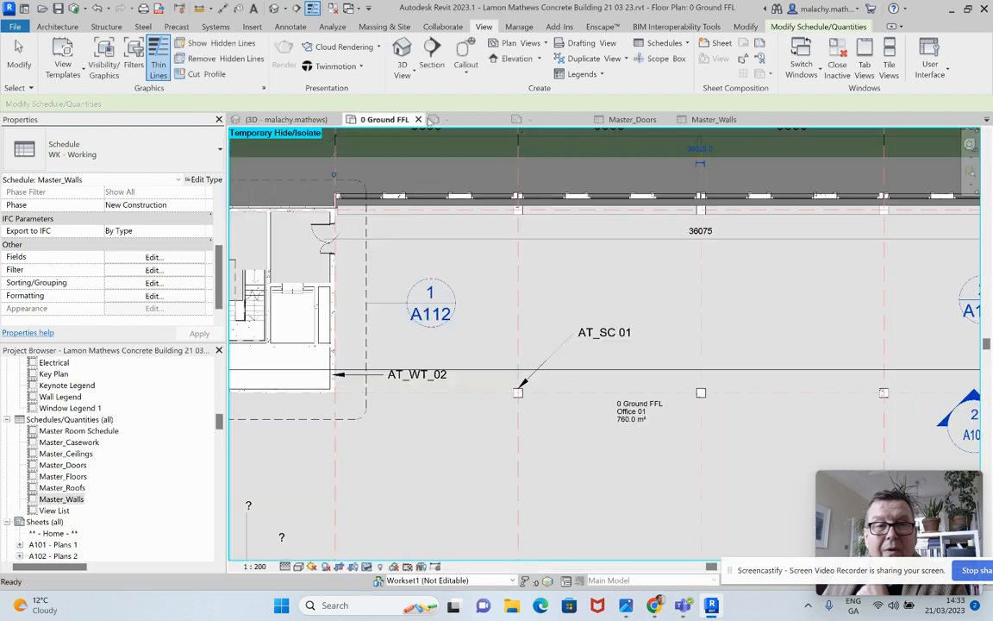
left_click(503, 119)
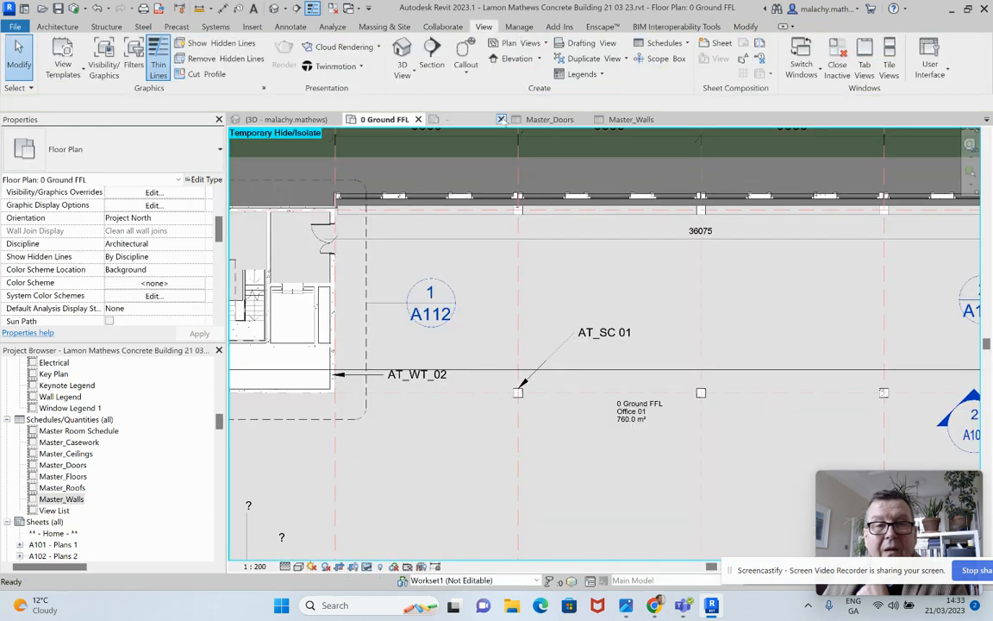
left_click(503, 120)
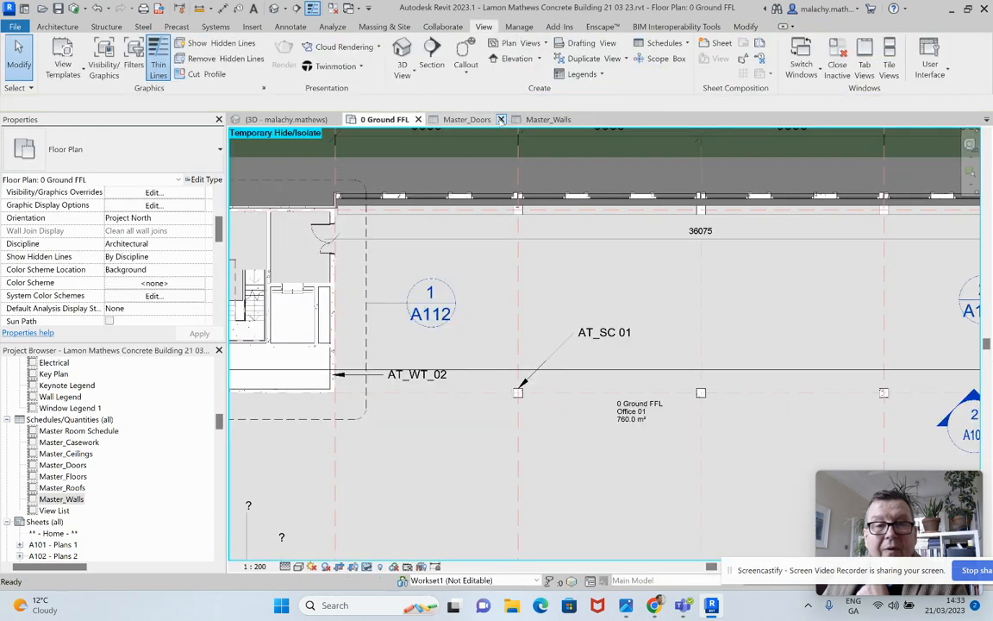
left_click(501, 120)
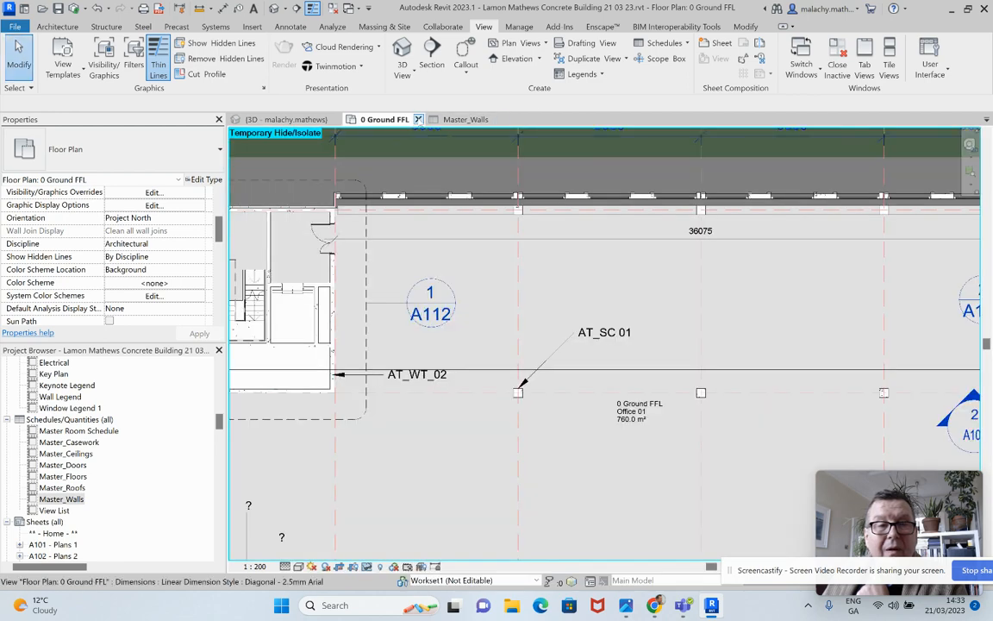
left_click(889, 65)
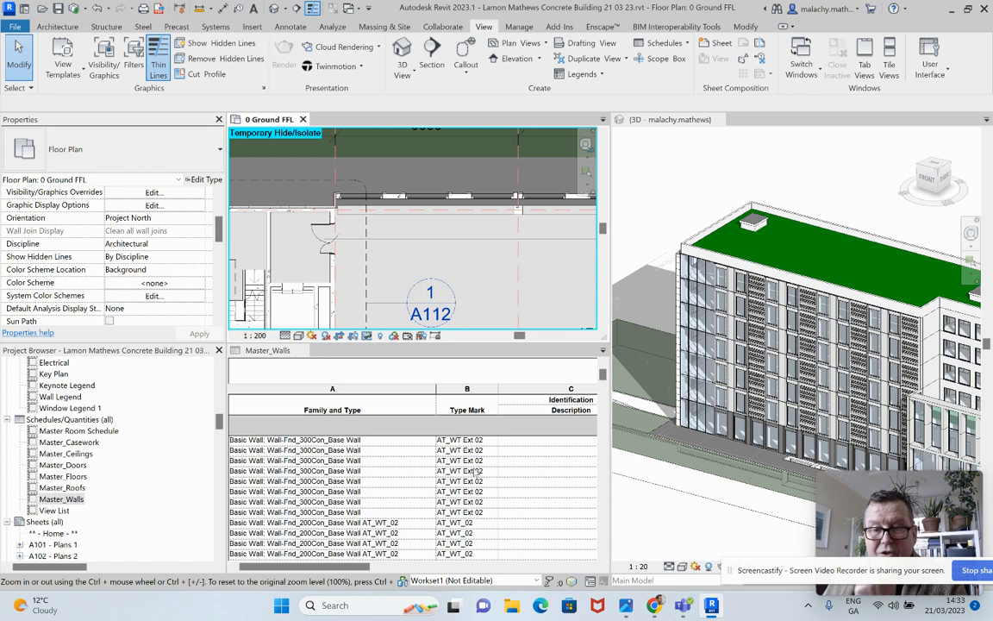
Step through the Wall-Fnd_300Con_Base Wall rows in Master_Walls to the fourth one and locate its wall in the 3D view
scroll(511, 280, "down", 5)
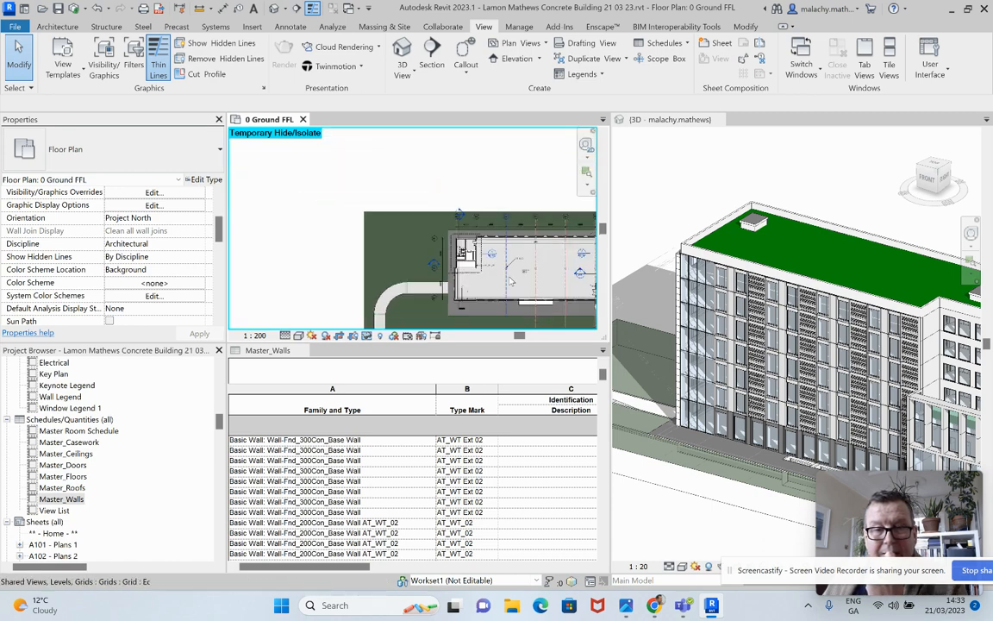
middle_click_drag(511, 280, 325, 209)
scroll(717, 358, "down", 2)
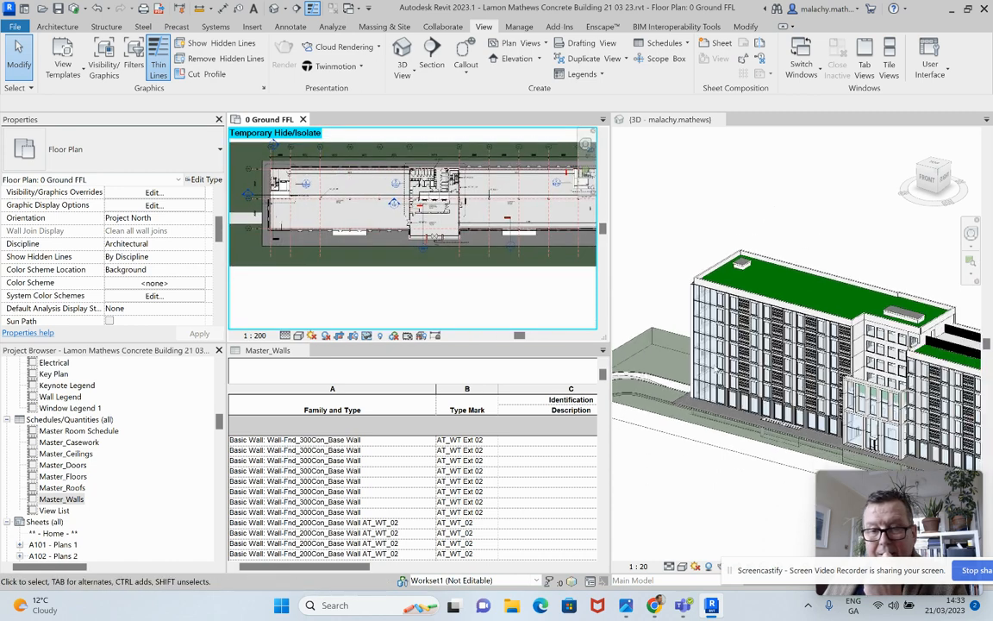
left_click(624, 317)
middle_click_drag(765, 370, 675, 315)
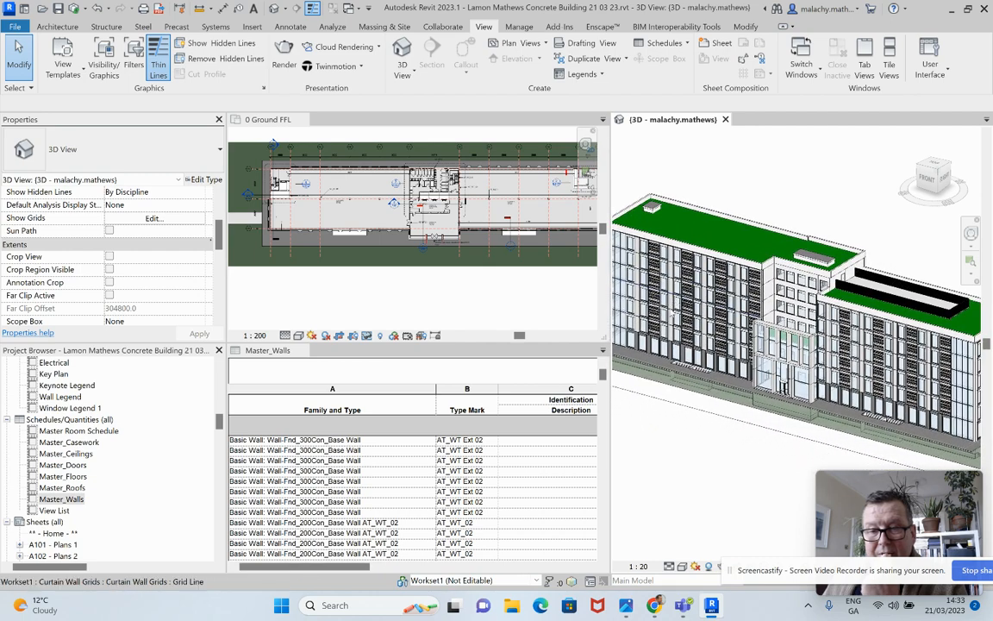
scroll(676, 315, "up", 2)
left_click(372, 439)
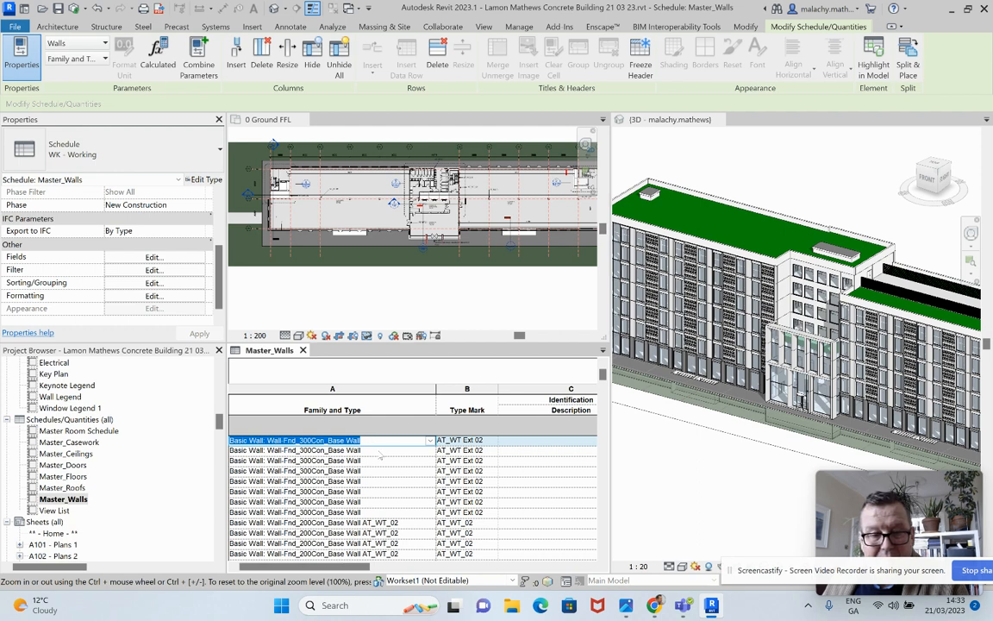
key("Down")
key("Down")
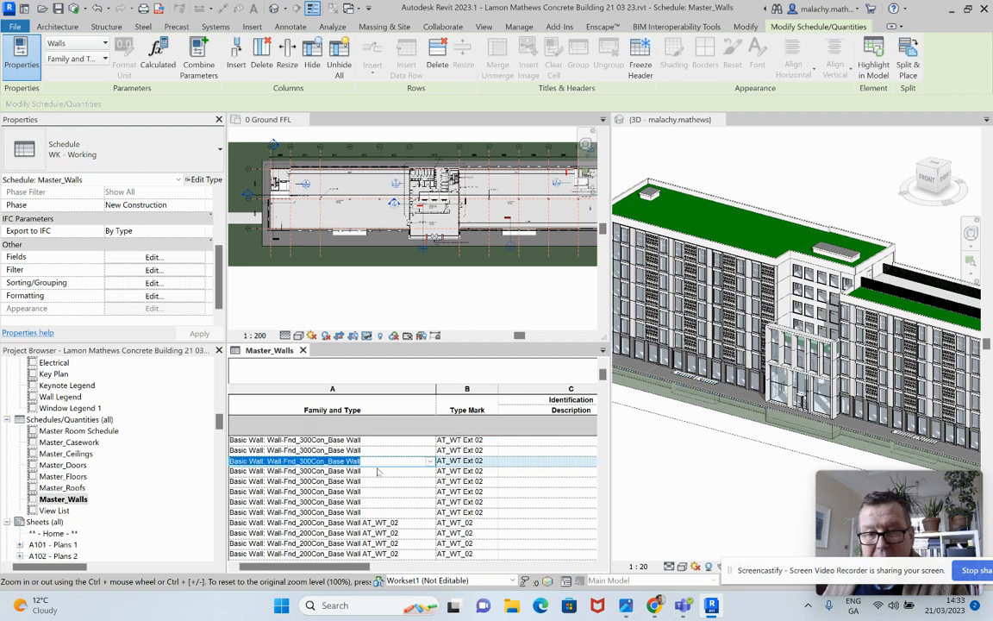
key("Down")
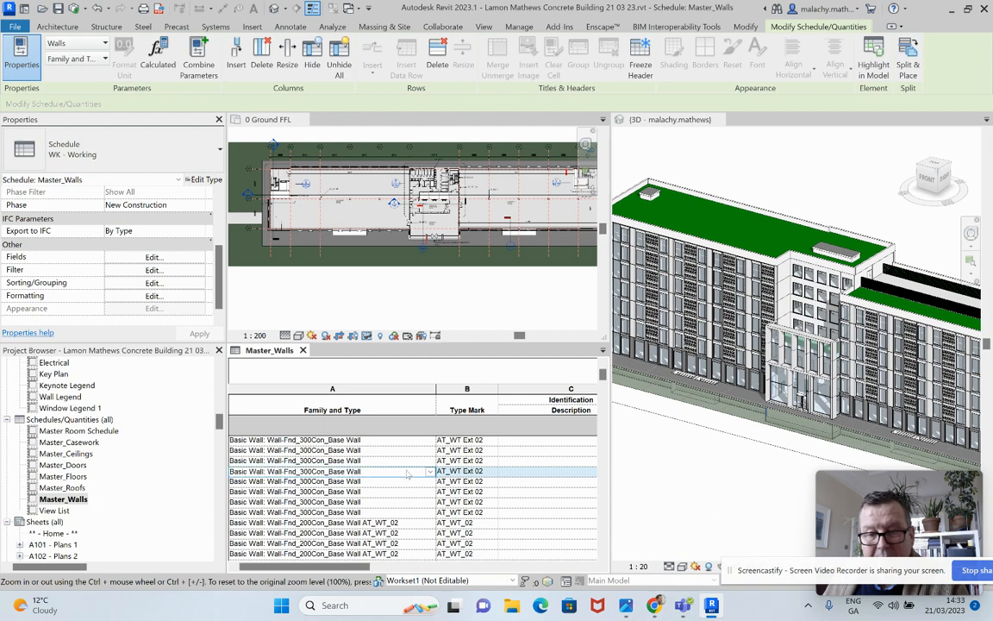
scroll(802, 428, "up", 5)
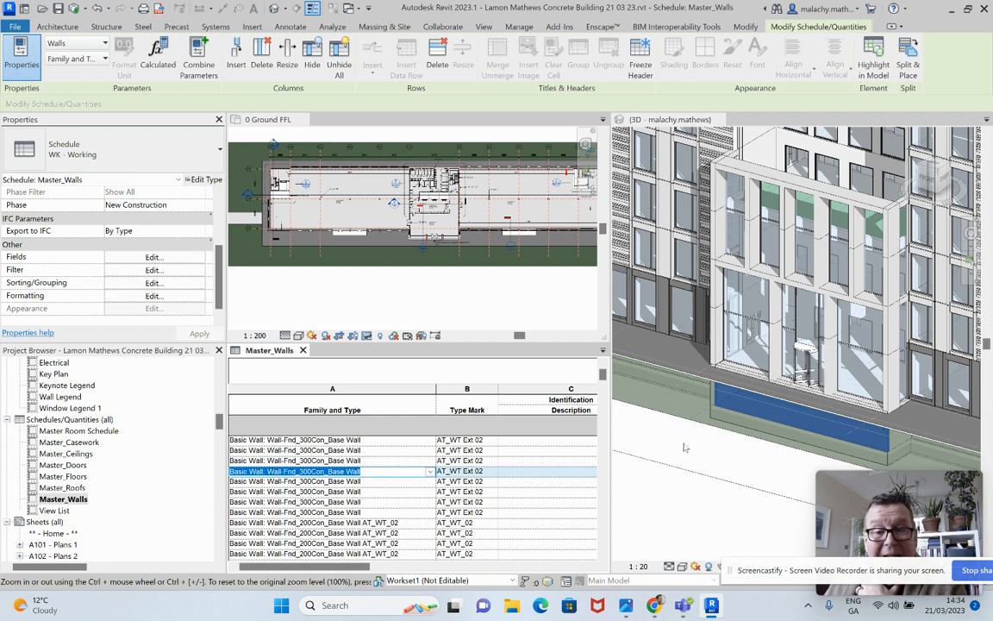
Rename the type of the basement wall below the entrance by appending the AT_WT_ suffix to Wall-Fnd_300Con_Base Wall
left_click(655, 390)
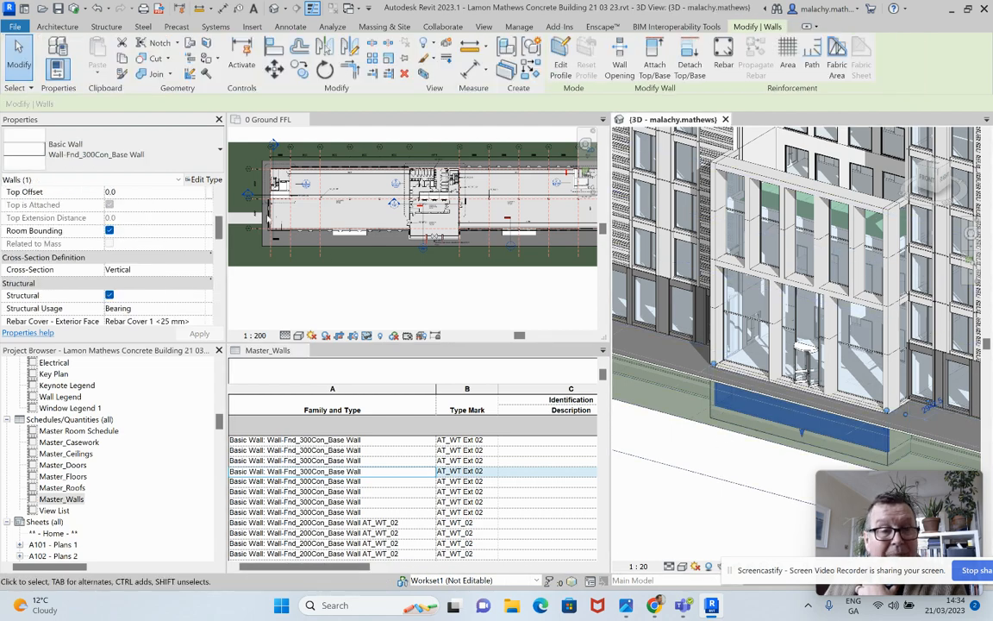
left_click(184, 176)
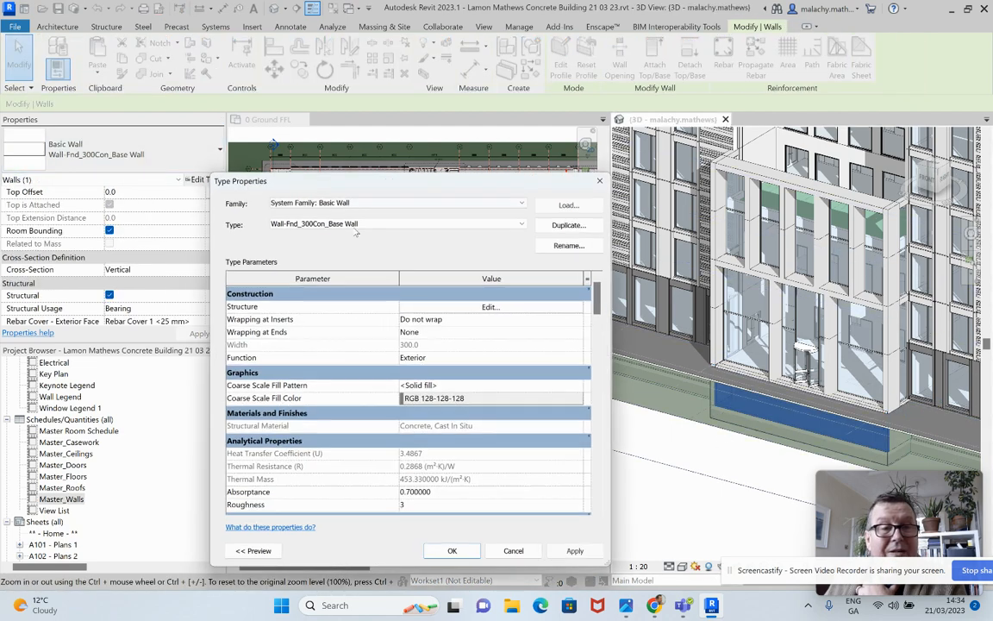
left_click(562, 246)
left_click(475, 376)
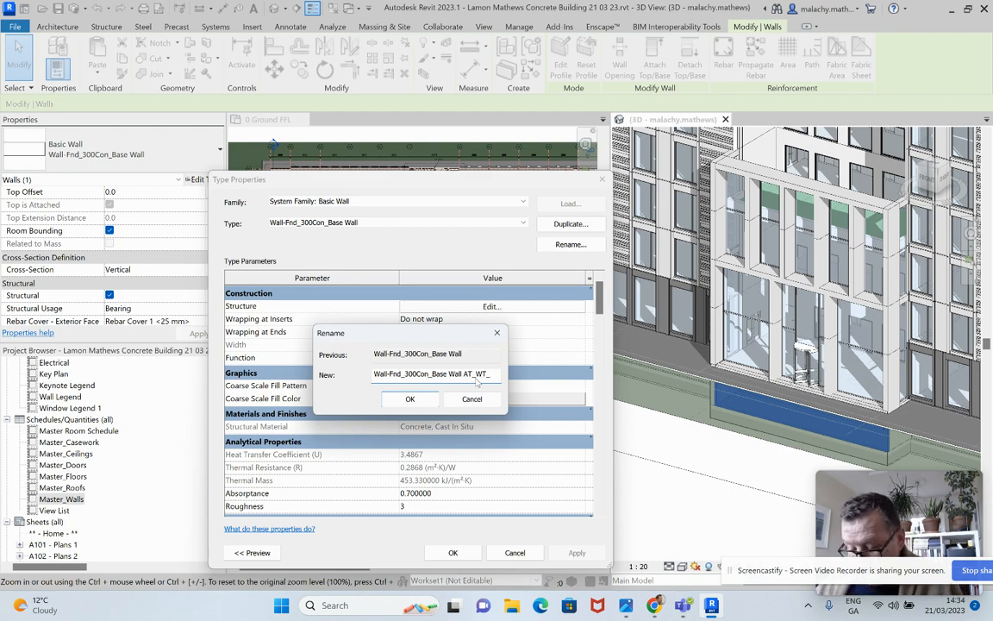
left_click(410, 398)
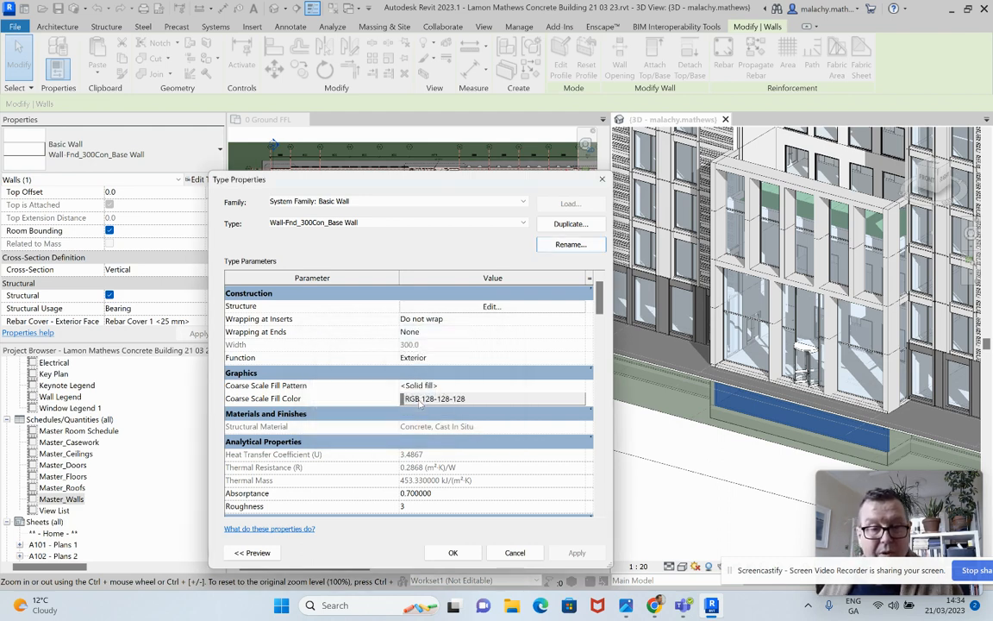
Apply the basement wall's type rename and set the Type Mark of Wall-Fnd_300Con_Base Wall AT_WT_02 to AT_WT_02 in Master_Walls for all its elements
left_click(453, 553)
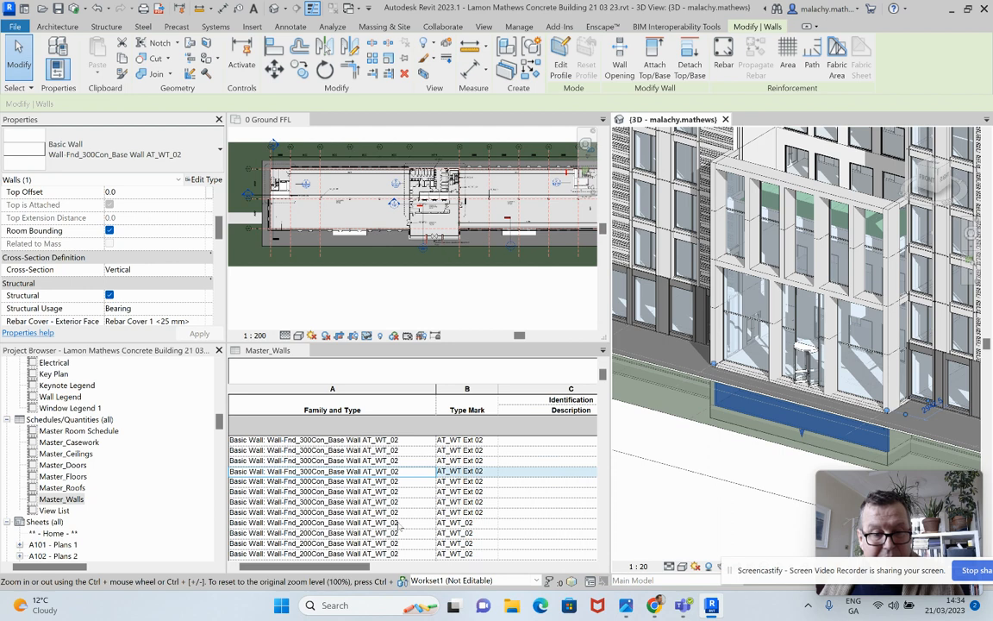
left_click(477, 440)
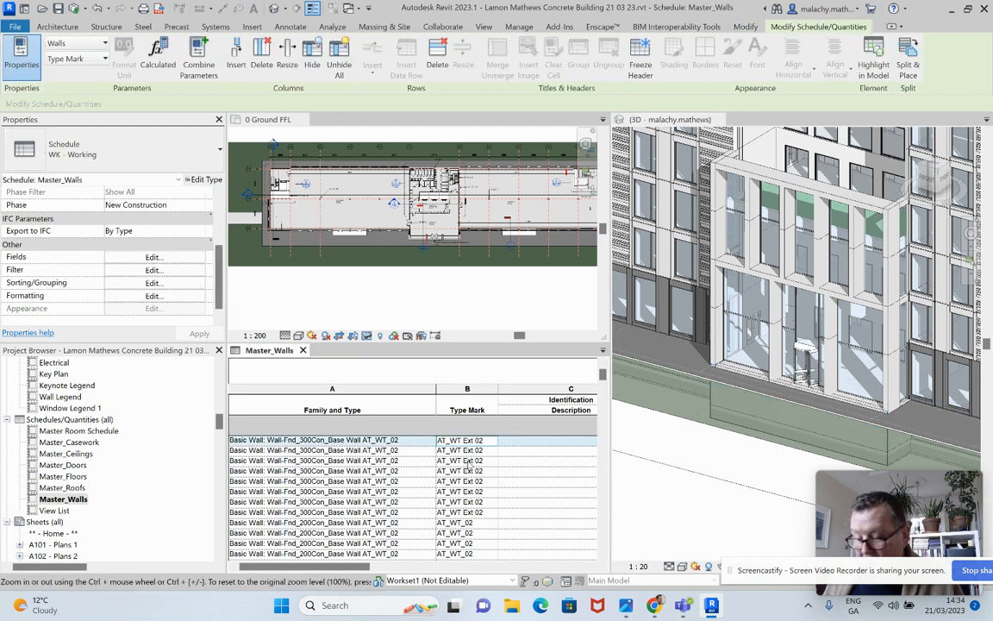
key("BackSpace")
key("BackSpace")
key("BackSpace")
key("BackSpace")
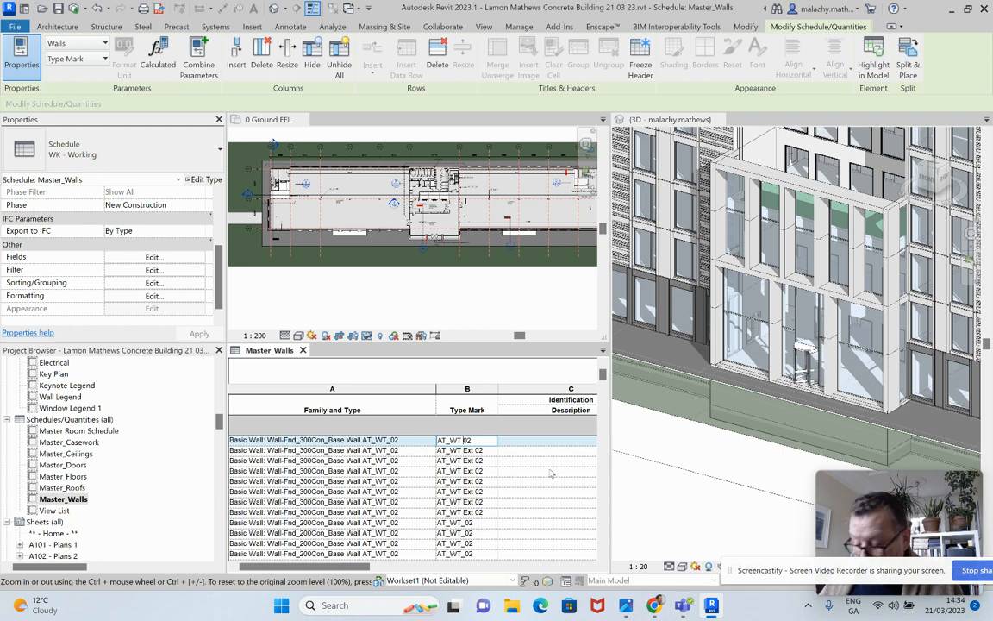
key("BackSpace")
type("_")
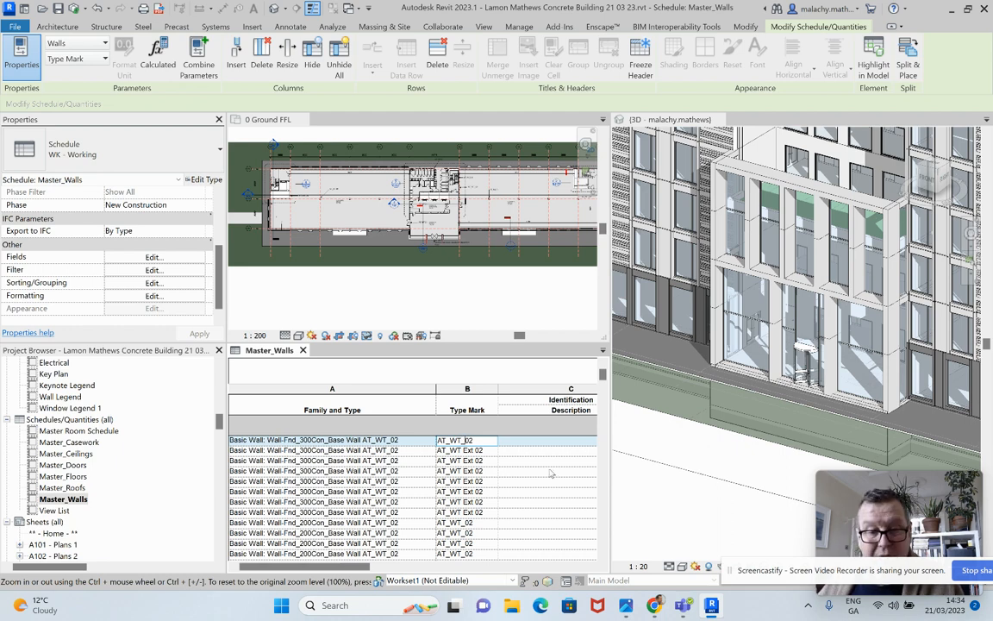
left_click(552, 473)
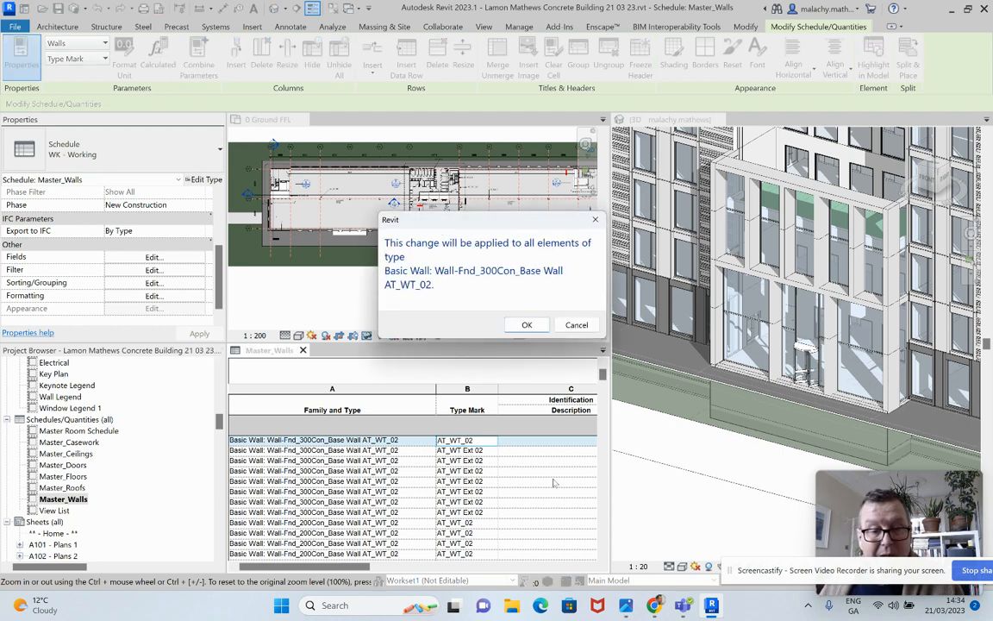
left_click(521, 325)
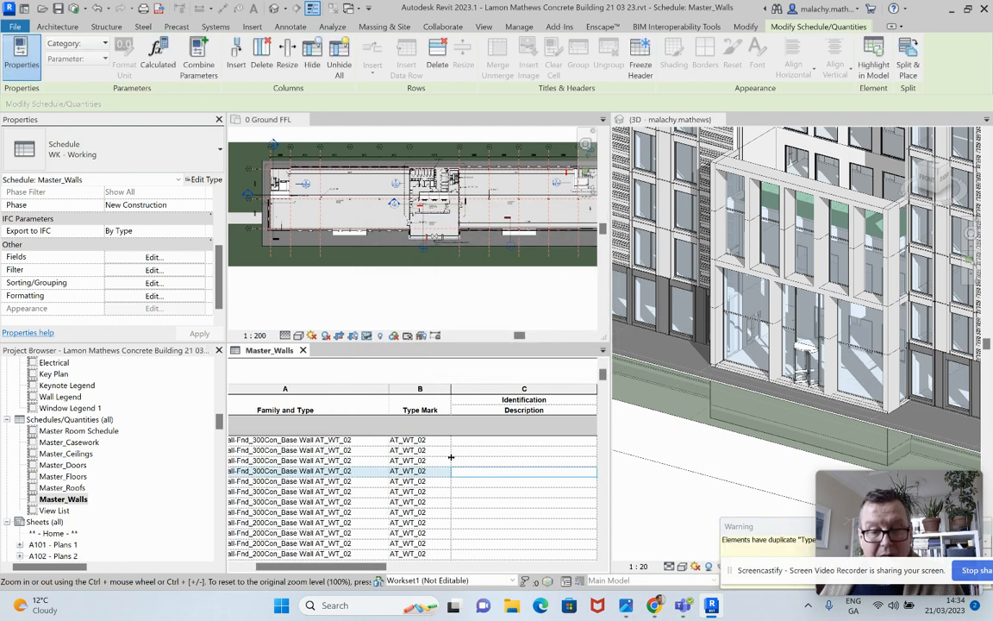
Set the Type Mark of Wall-Fnd_200Con_Base Wall AT_WT_02 to AT_WT_09 for all its elements and review the following schedule rows
scroll(436, 461, "down", 1)
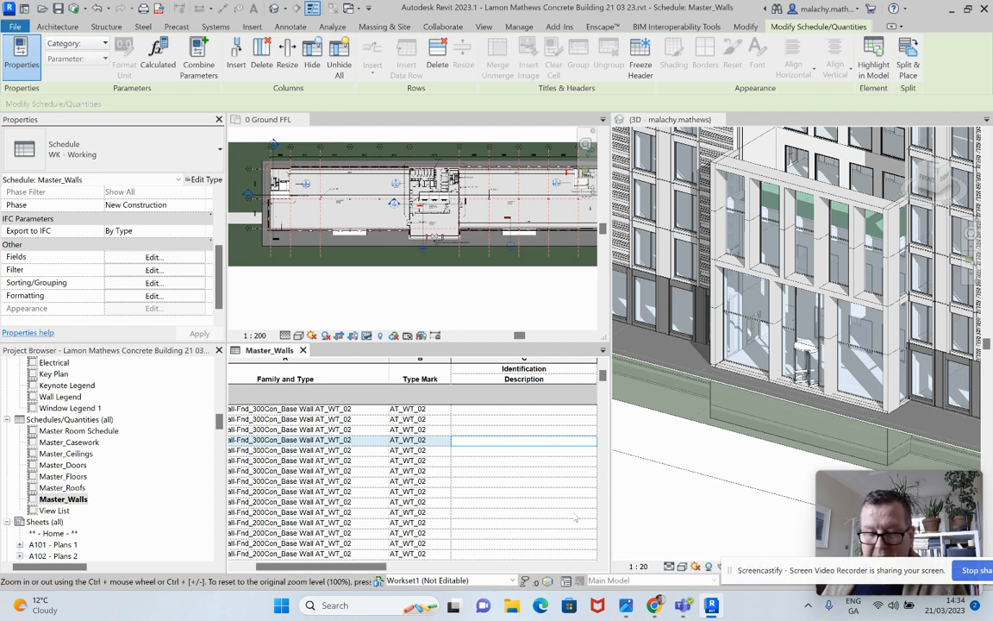
scroll(358, 428, "down", 2)
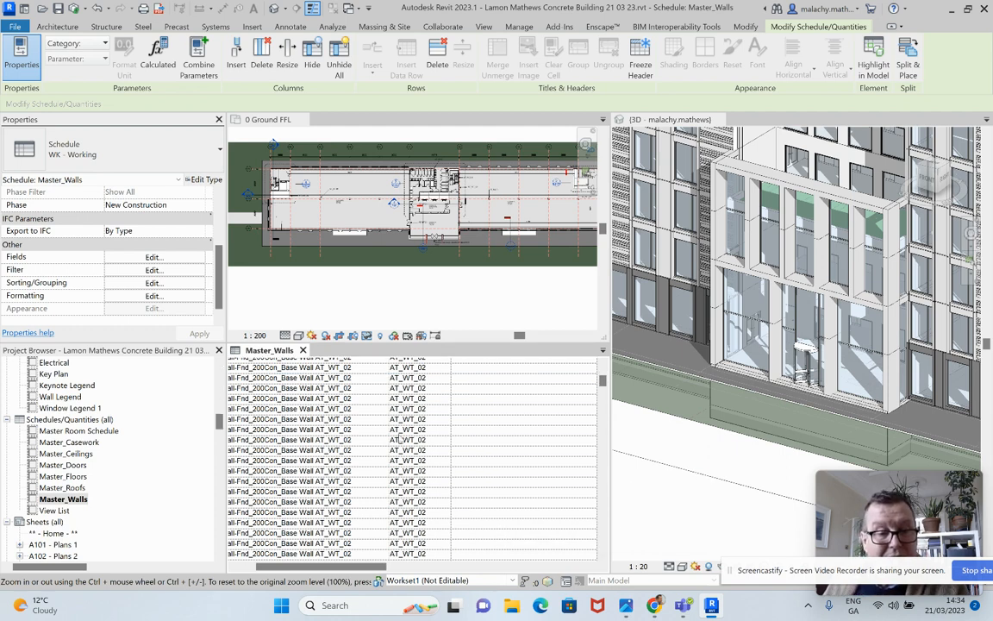
scroll(371, 406, "down", 2)
scroll(388, 418, "down", 2)
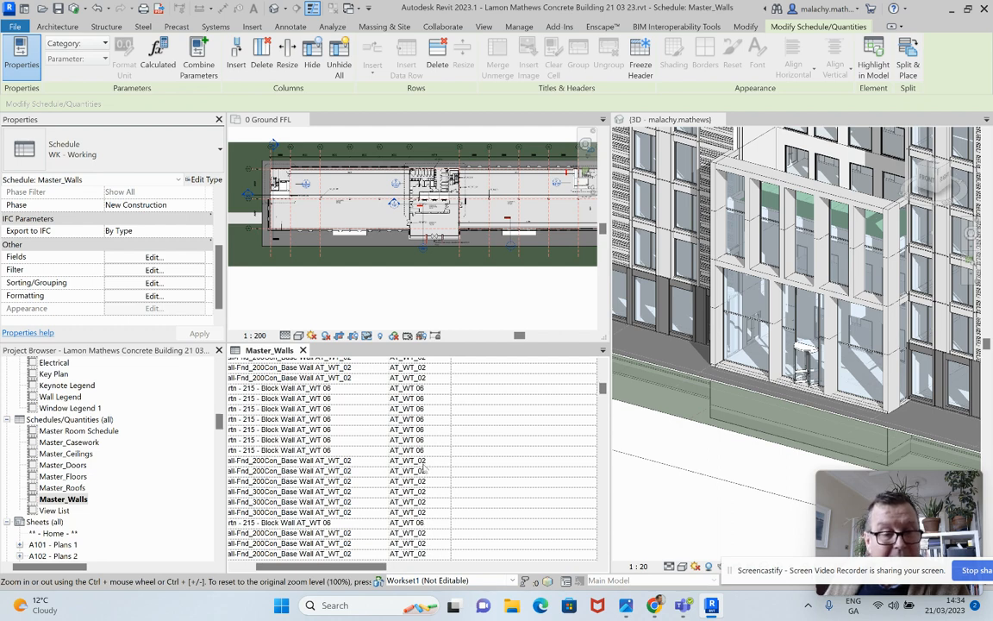
left_click(433, 462)
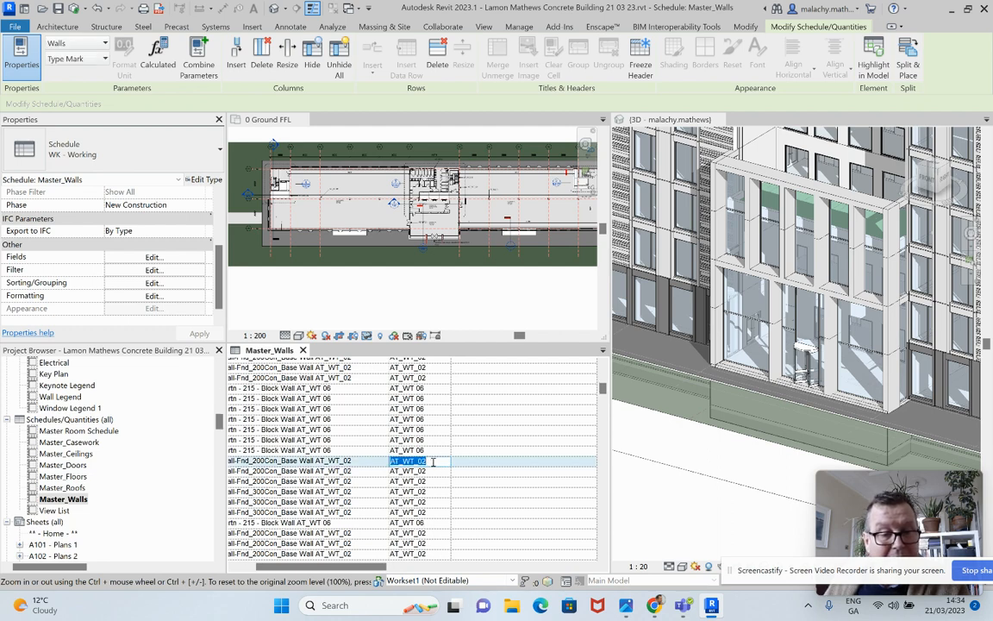
left_click(433, 462)
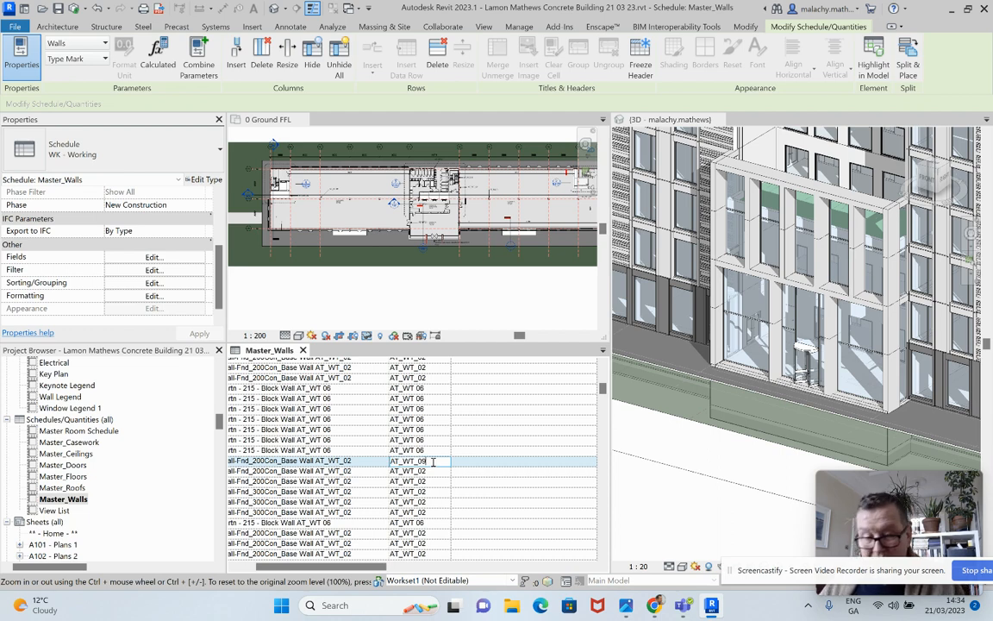
left_click(476, 477)
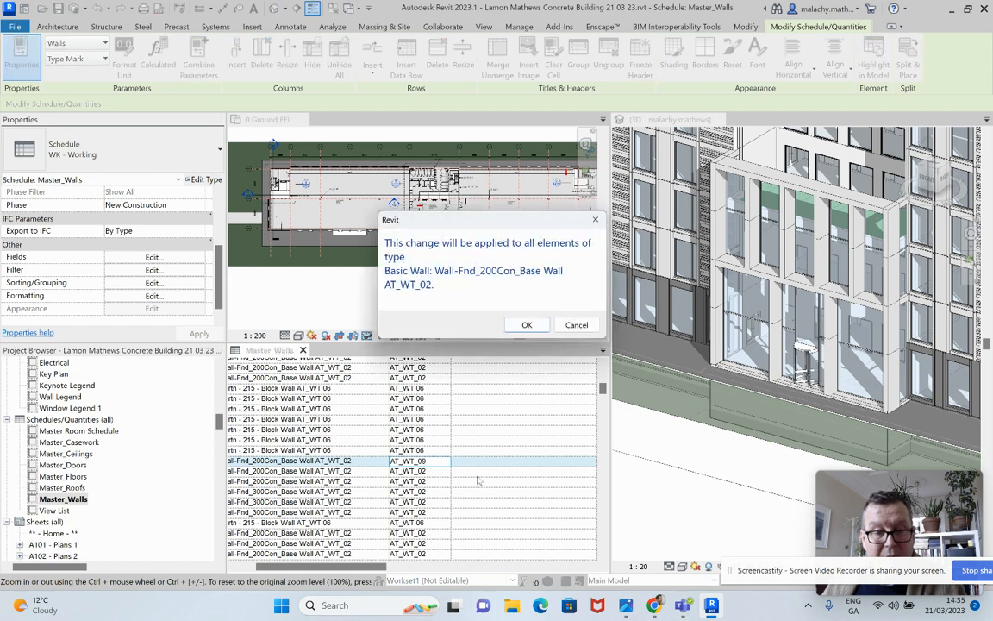
left_click(525, 326)
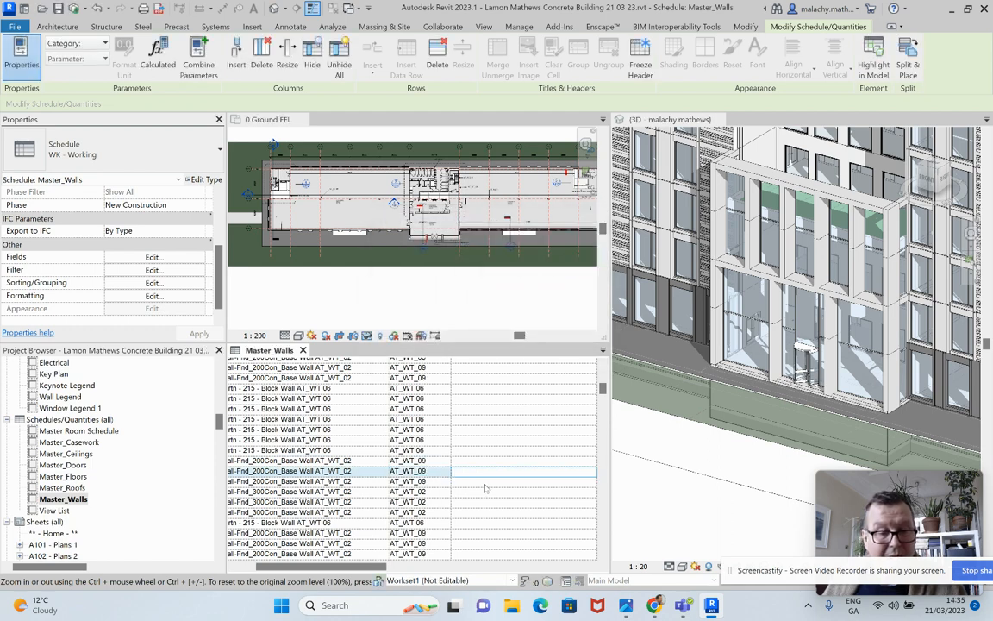
scroll(406, 444, "down", 4)
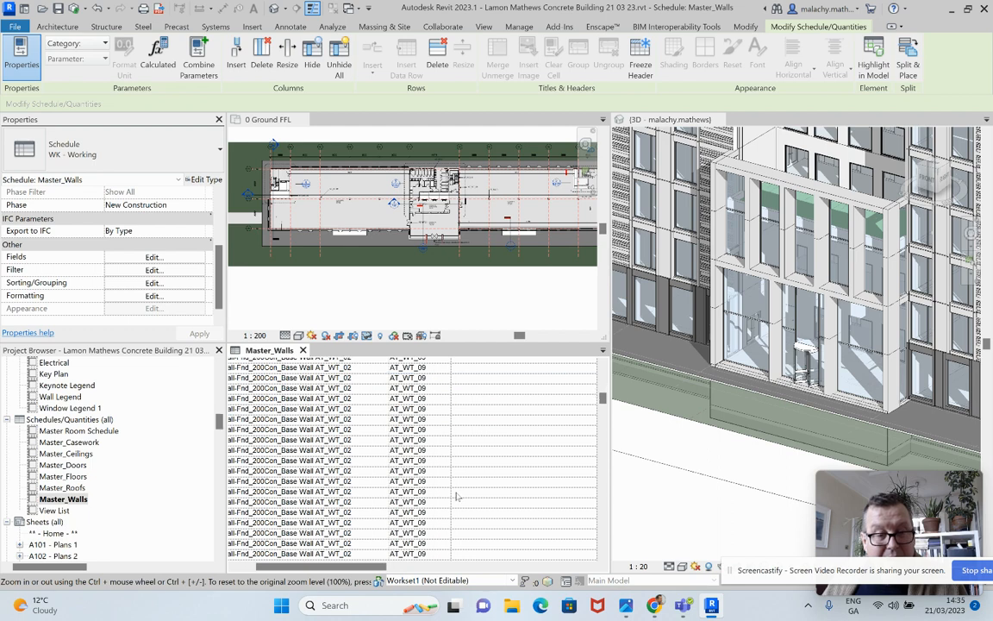
scroll(448, 498, "down", 1)
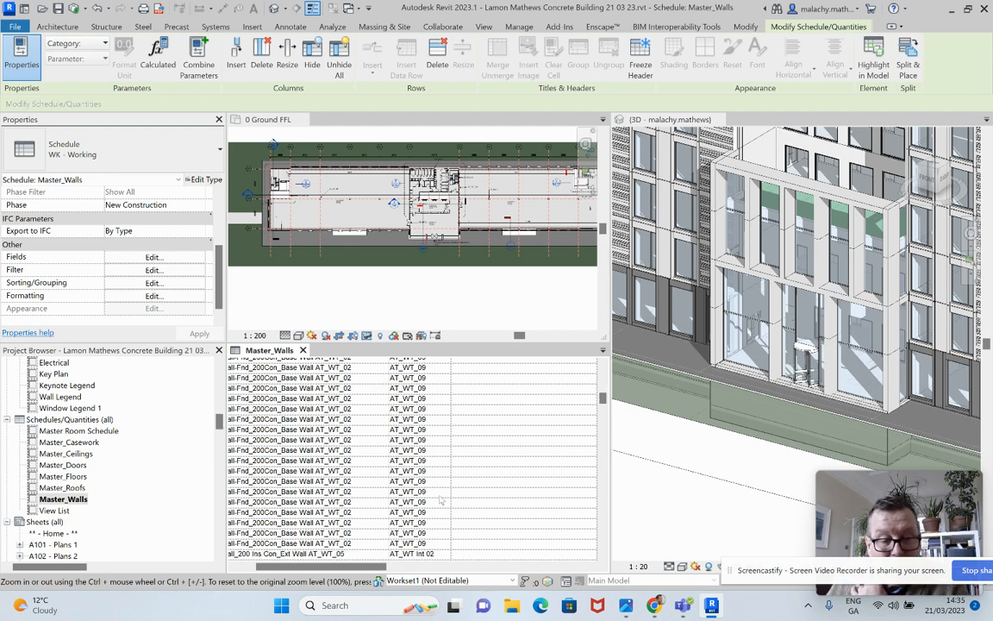